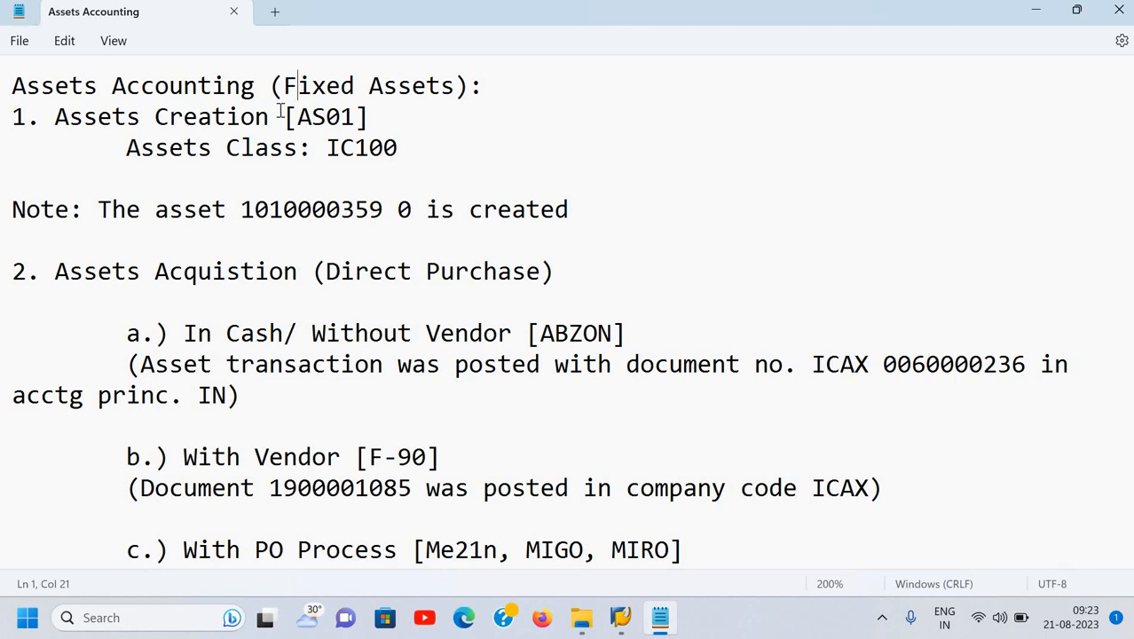
- Review the Assets Accounting notes, from asset creation and acquisition through assets under construction, scrapping, disposal and depreciation
click(282, 114)
drag(283, 86, 454, 94)
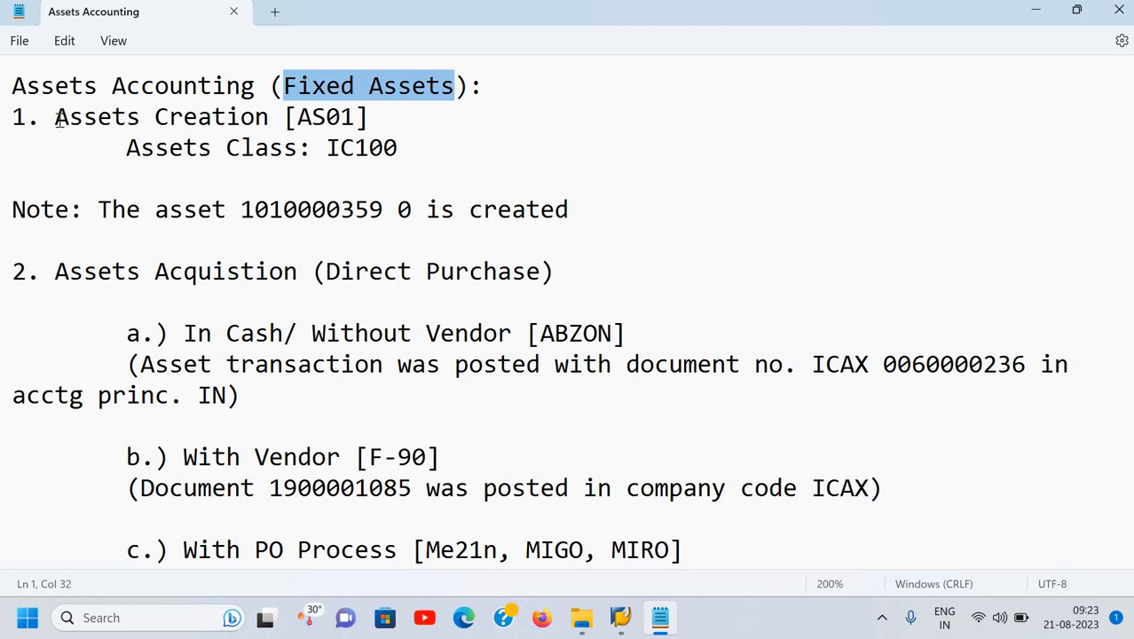
drag(57, 118, 284, 119)
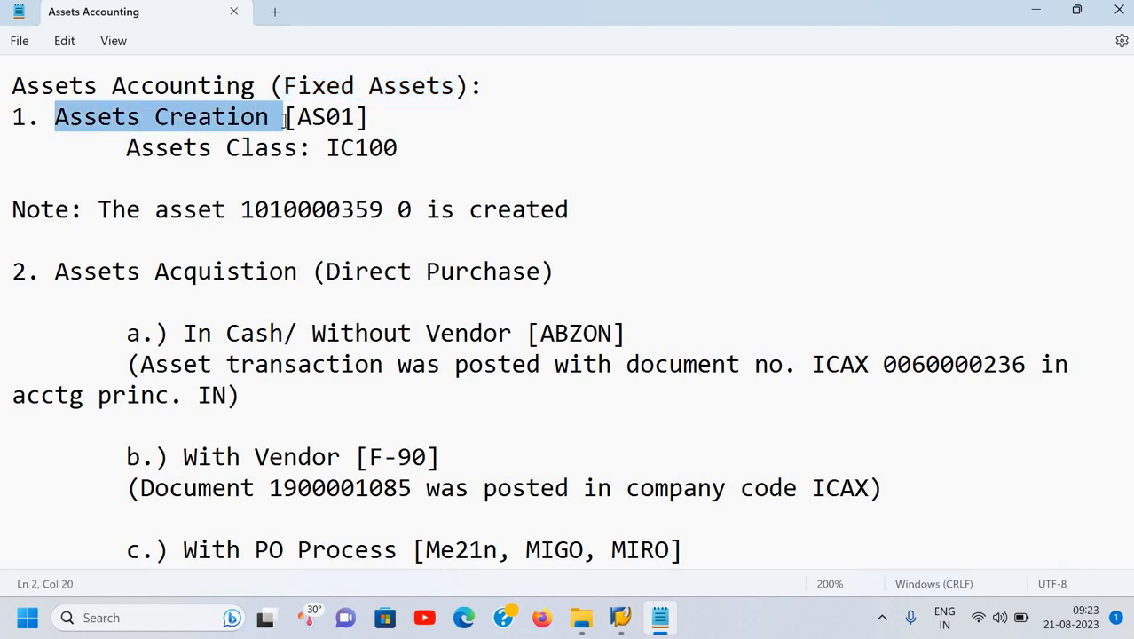
click(284, 119)
scroll(119, 182, down, 1)
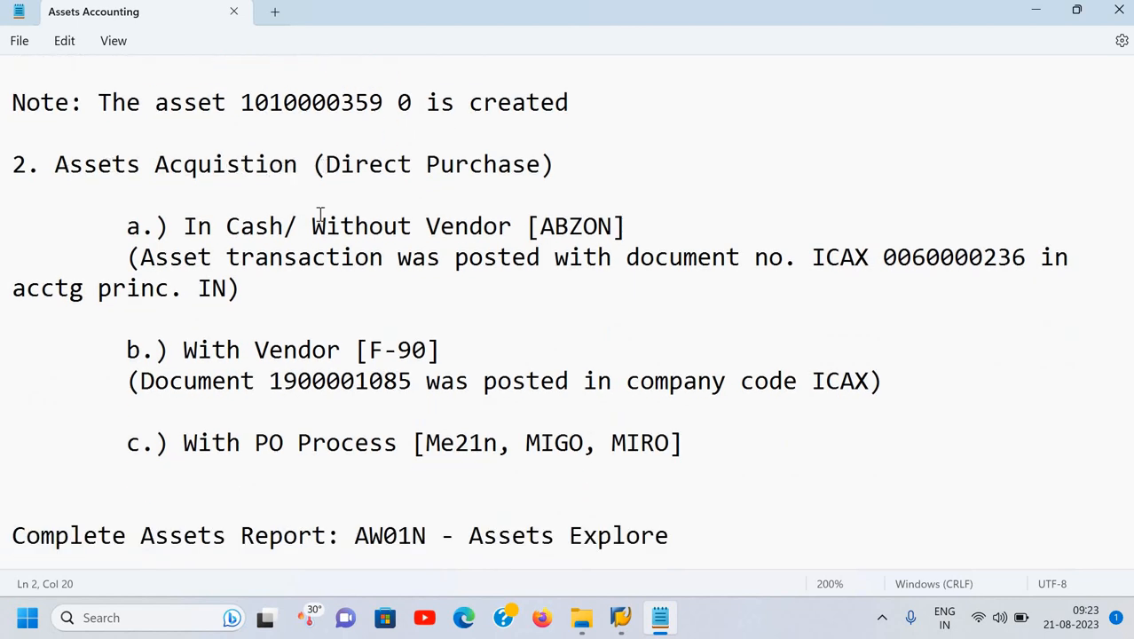
scroll(316, 229, down, 1)
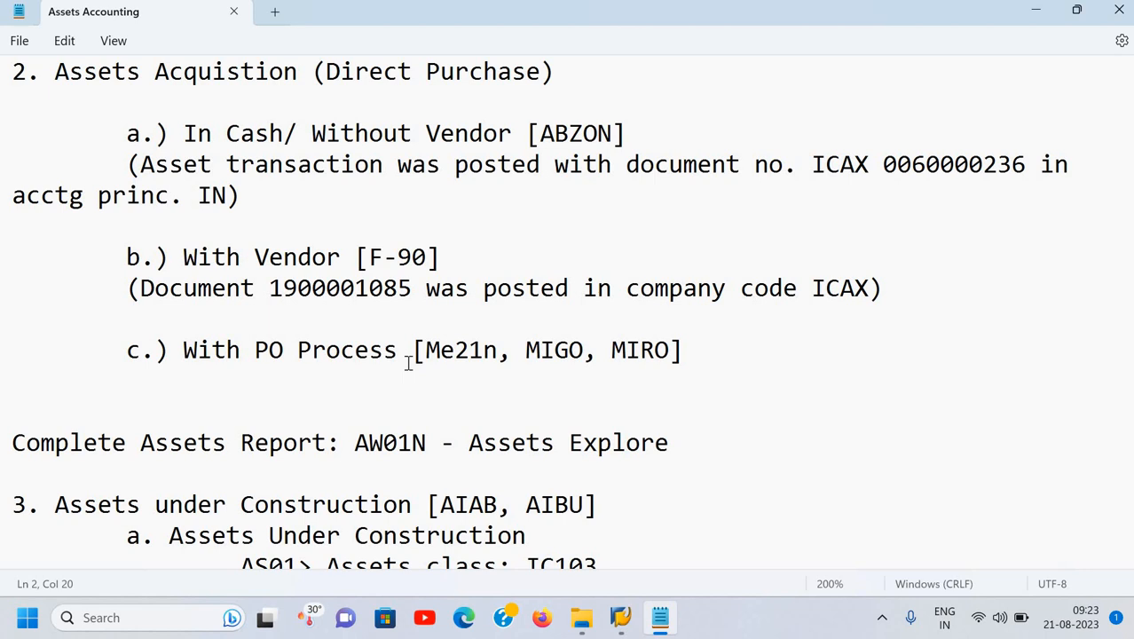
scroll(408, 362, down, 3)
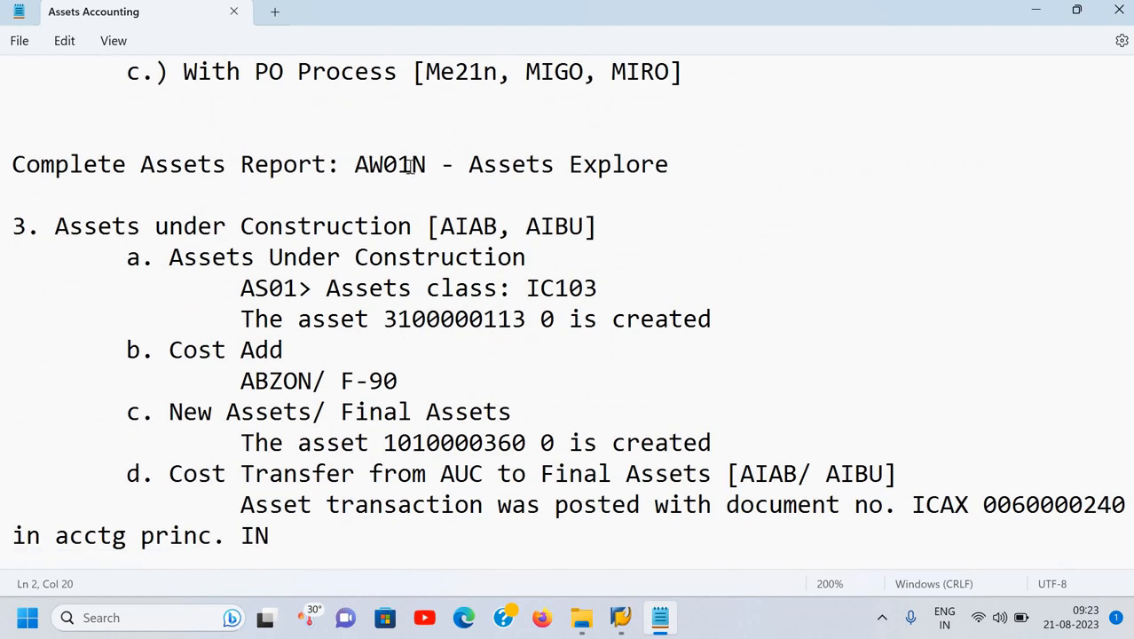
drag(368, 163, 430, 162)
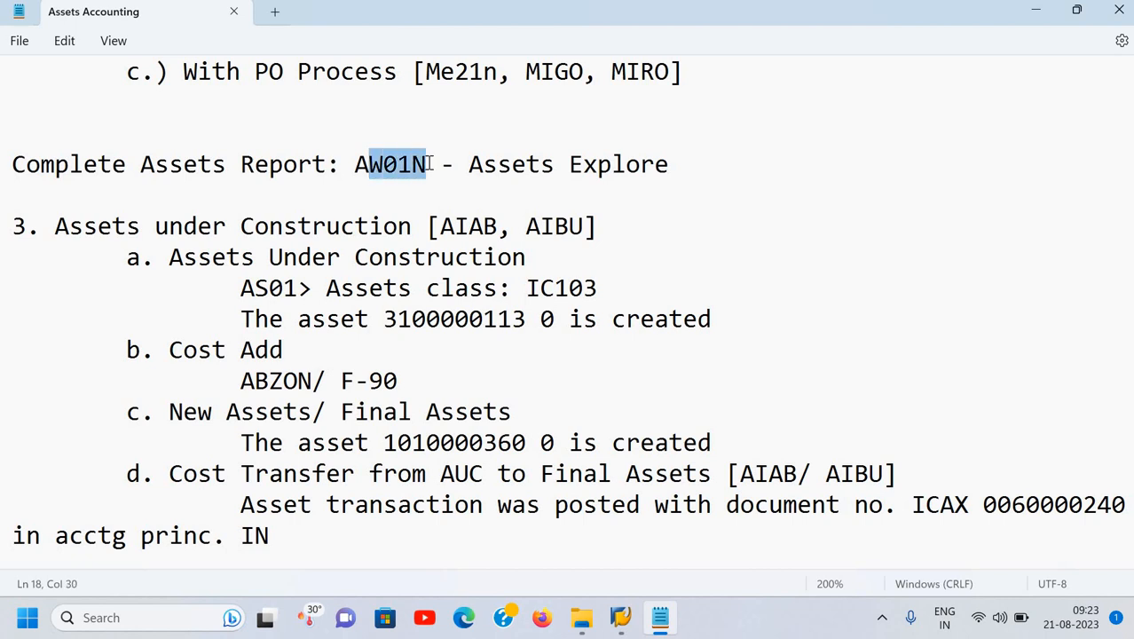
click(535, 156)
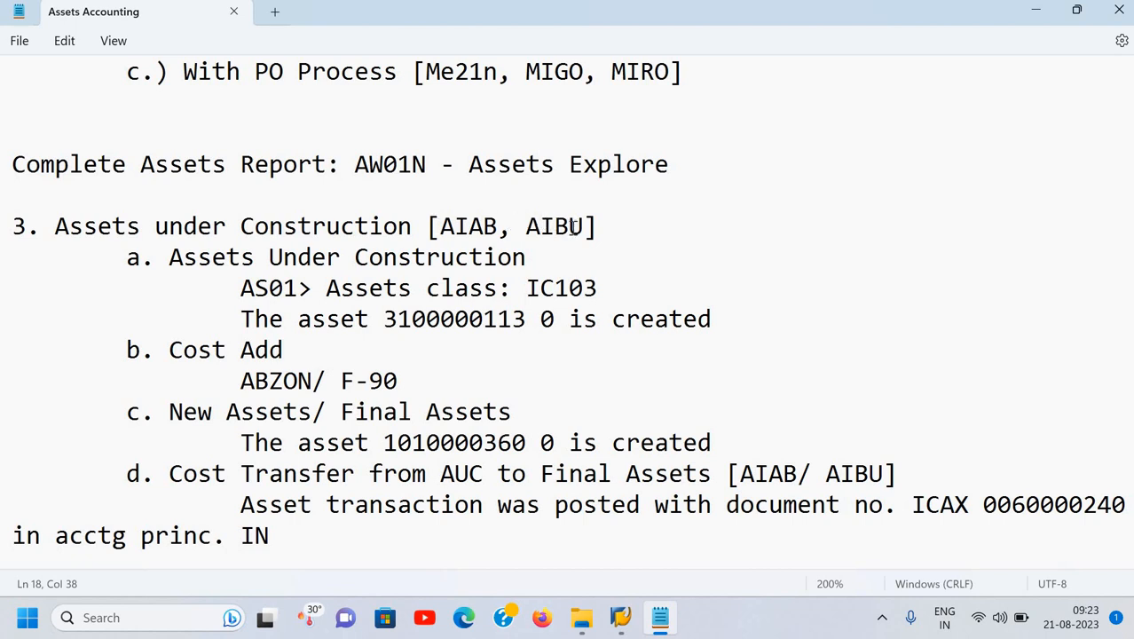
scroll(394, 326, down, 3)
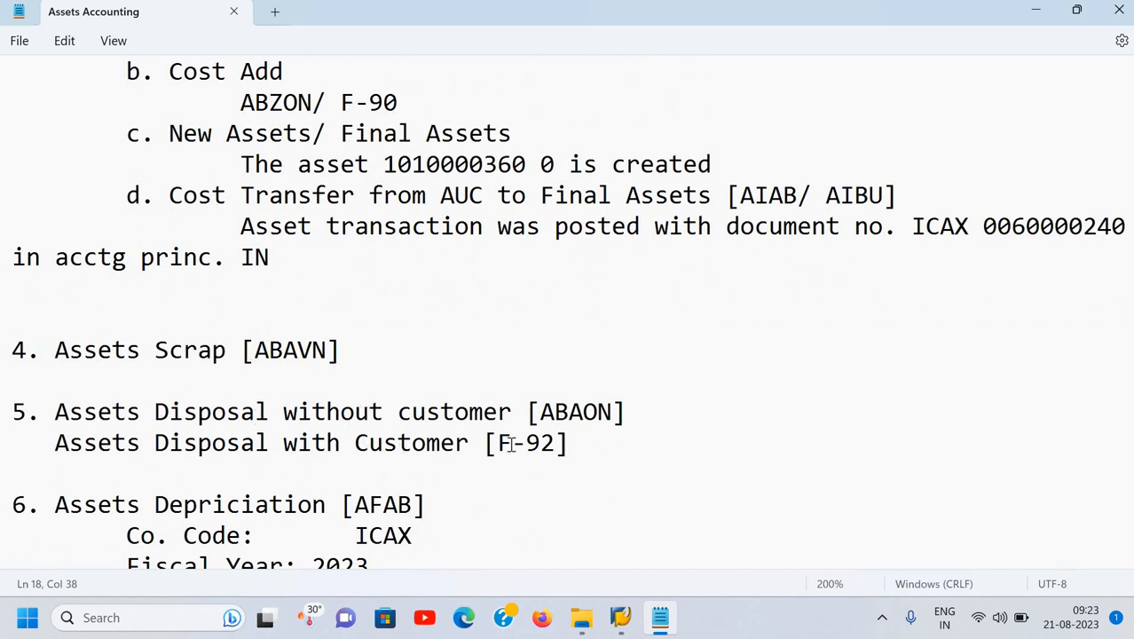
click(52, 412)
scroll(188, 415, down, 2)
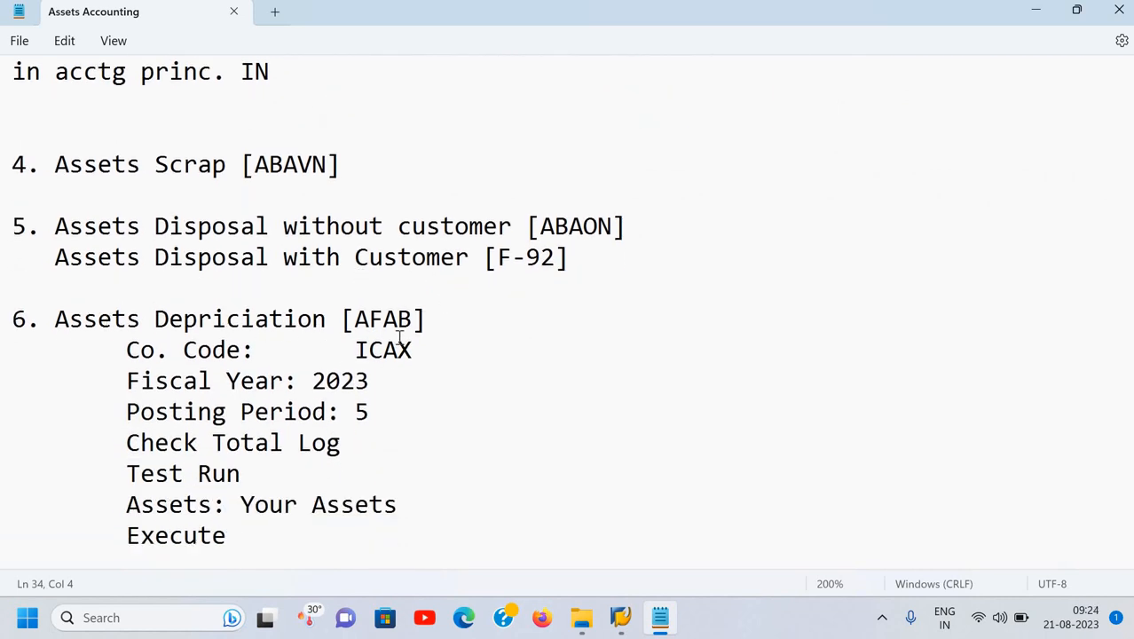
scroll(399, 337, up, 8)
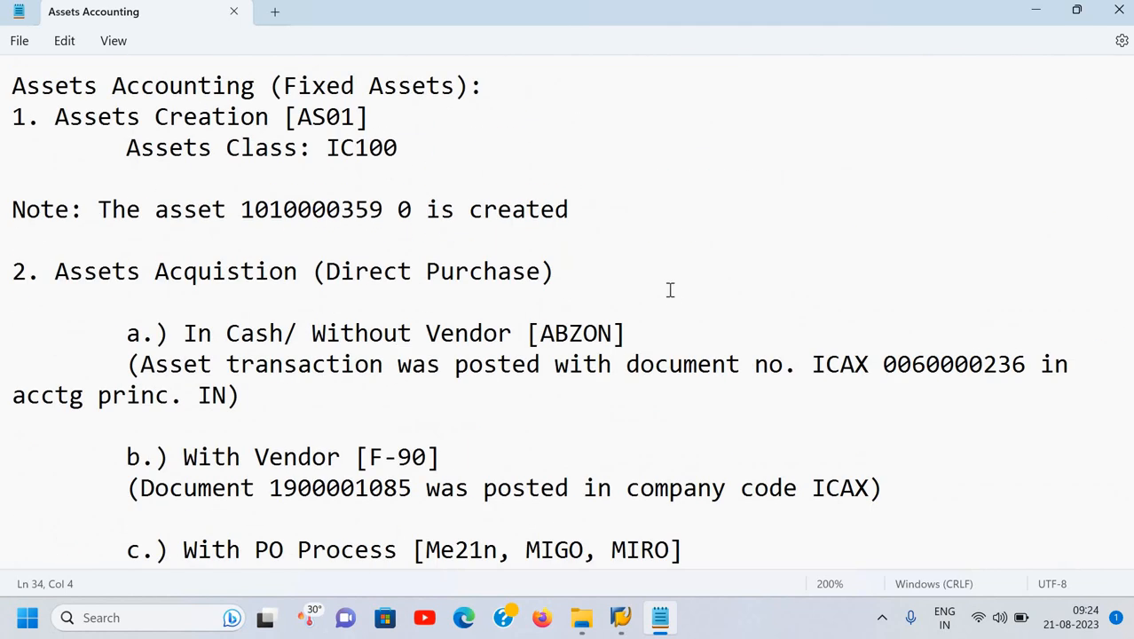
- Switch to SAP and open the AS01 asset creation transaction under Fixed Assets
key(alt+Tab)
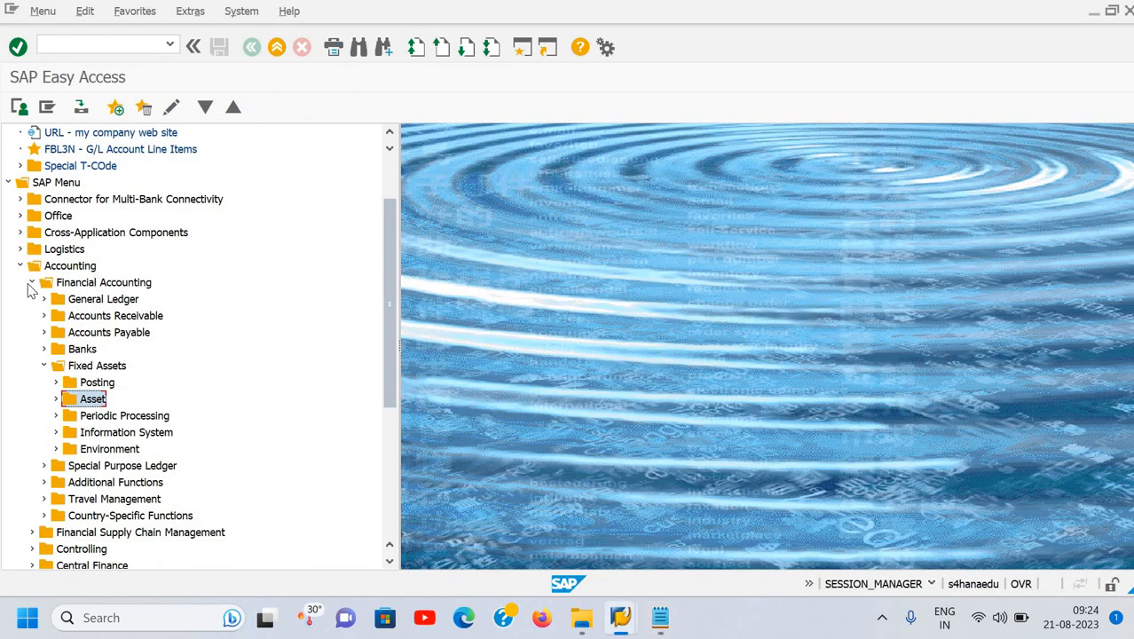
click(56, 399)
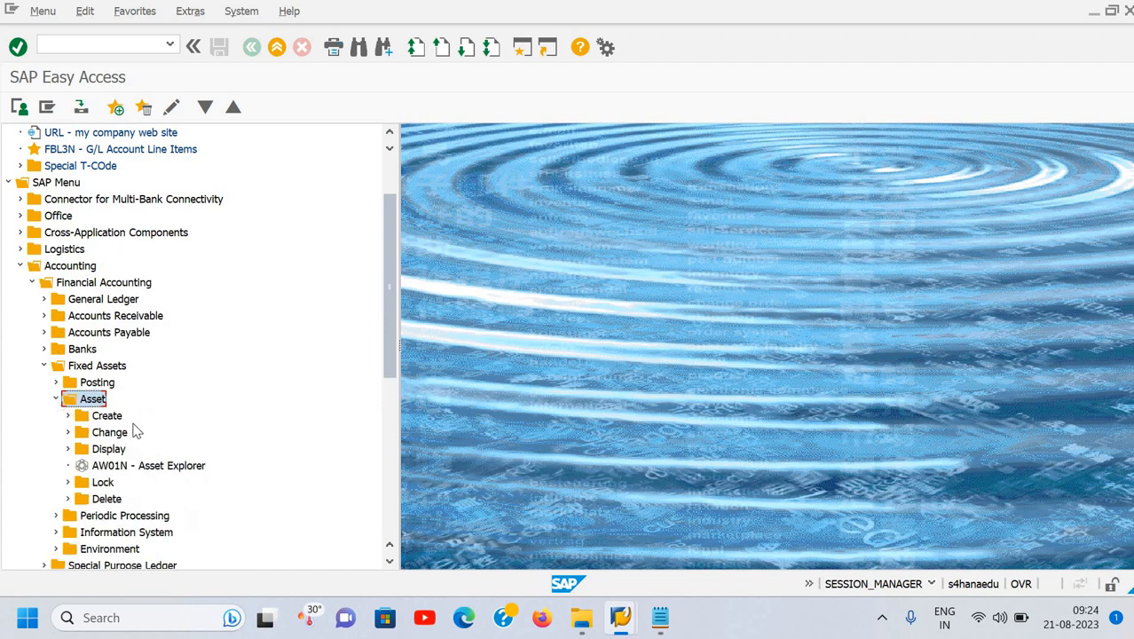
click(68, 415)
click(69, 415)
click(68, 416)
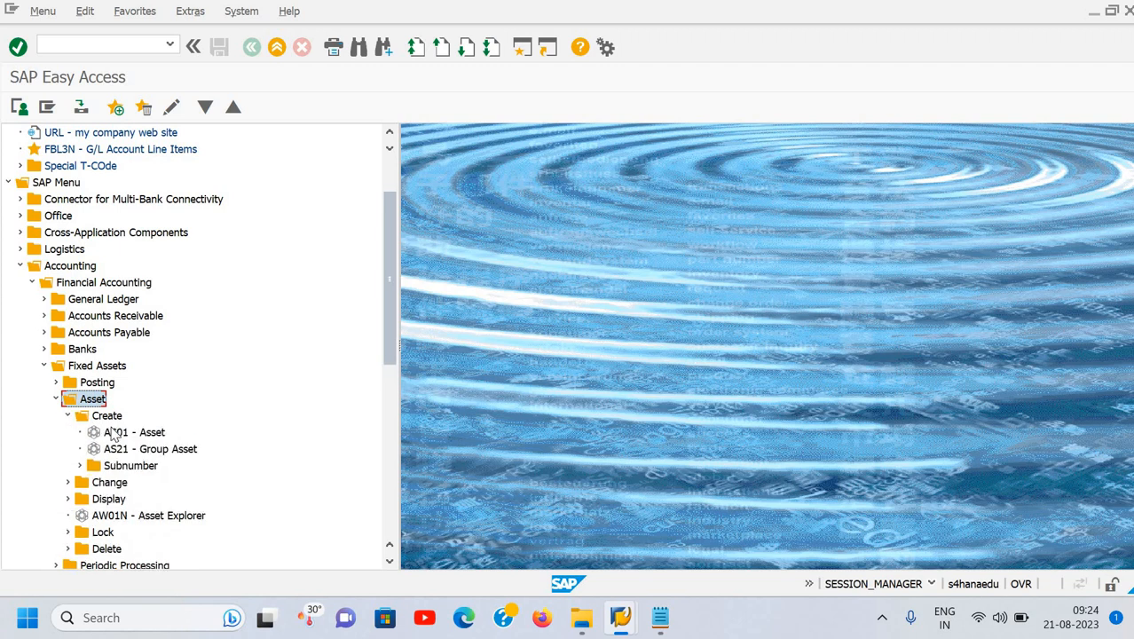
click(112, 433)
double_click(112, 433)
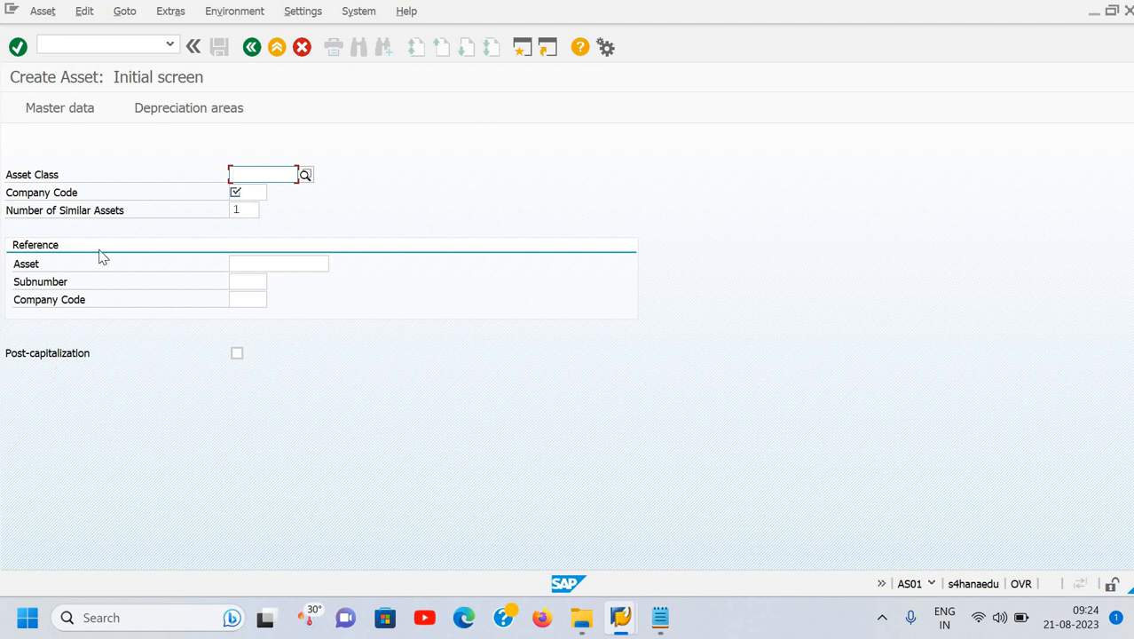
- Set the company code for the new asset to ICAX
click(265, 193)
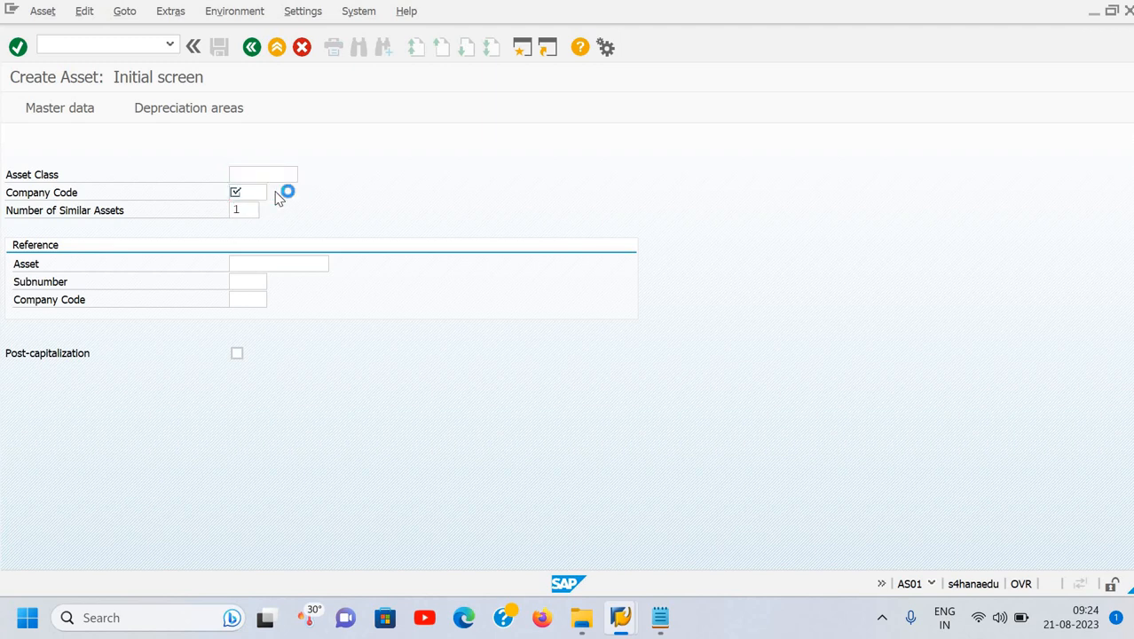
click(275, 192)
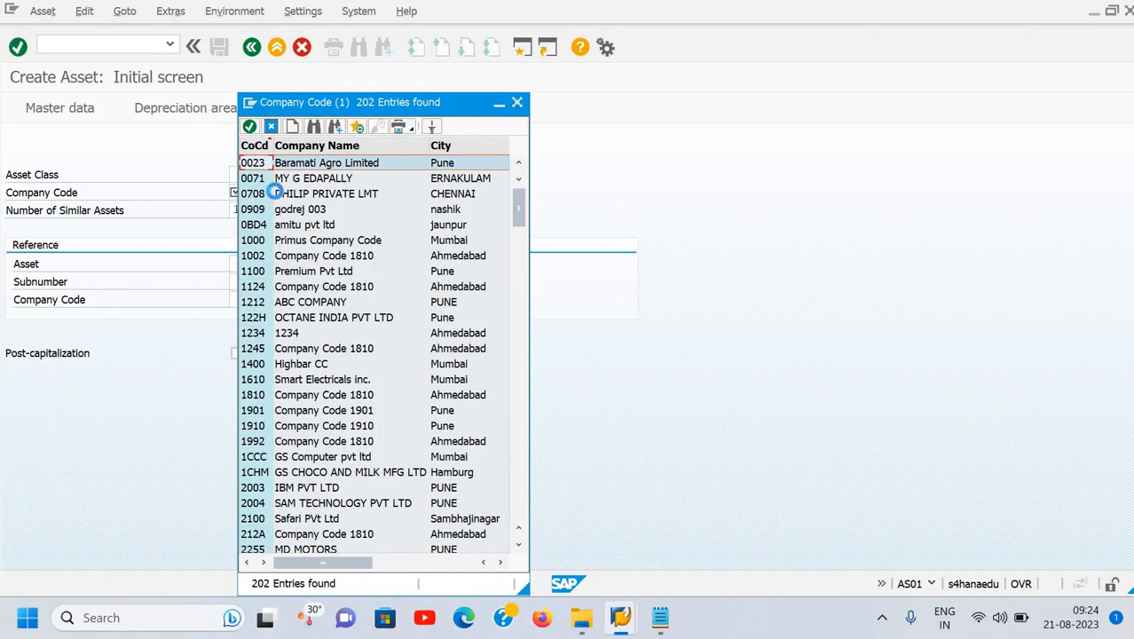
key(Escape)
text(I)
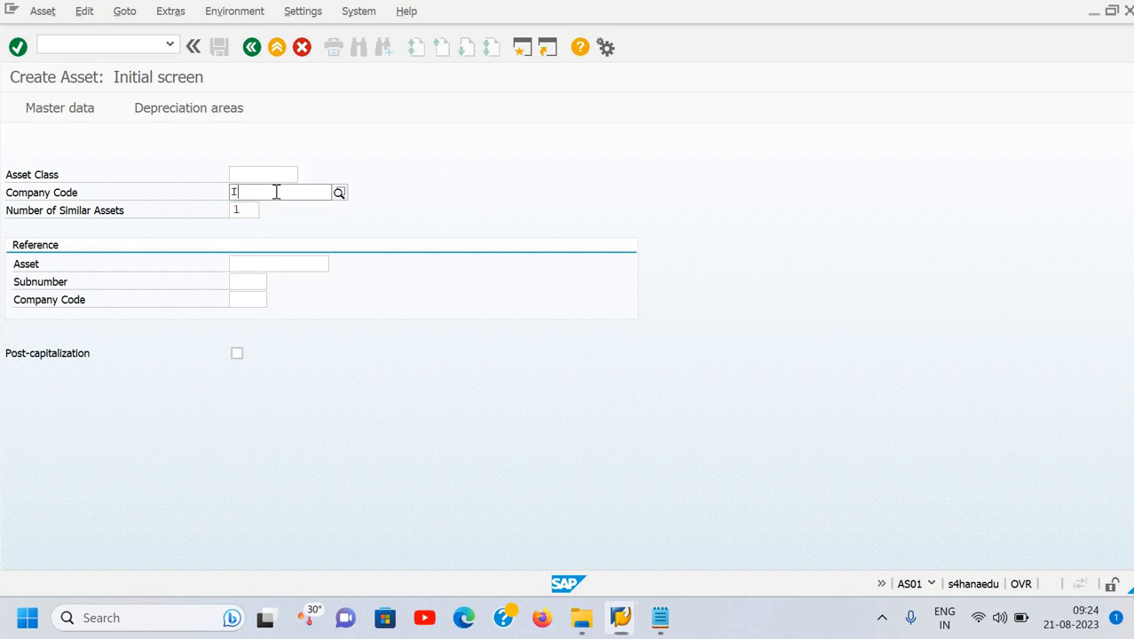
text(CAX)
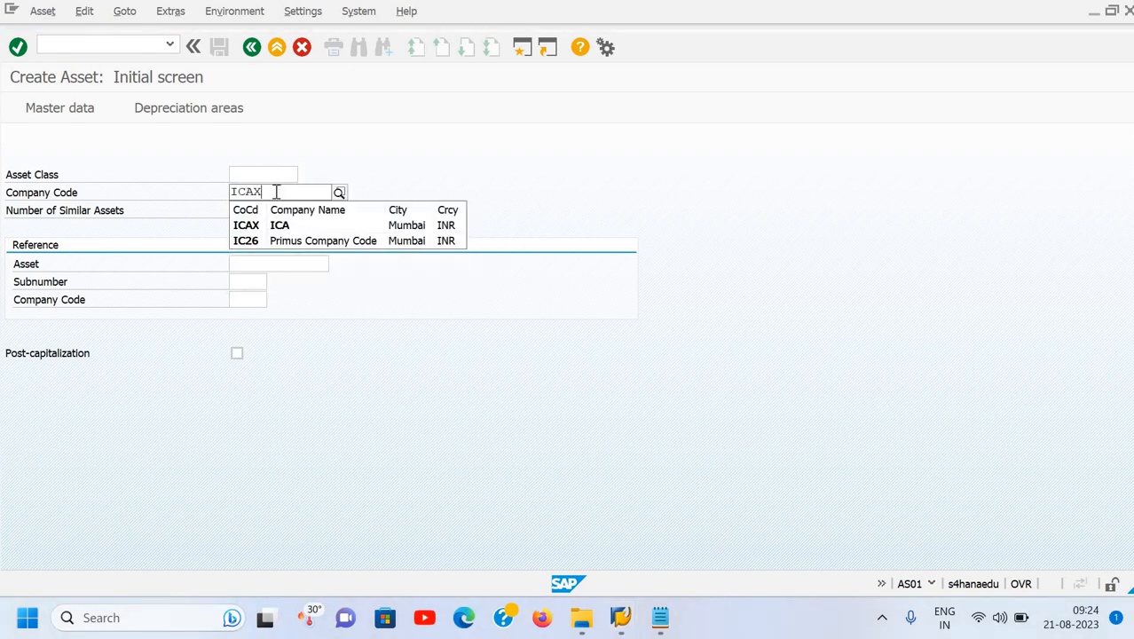
key(Tab)
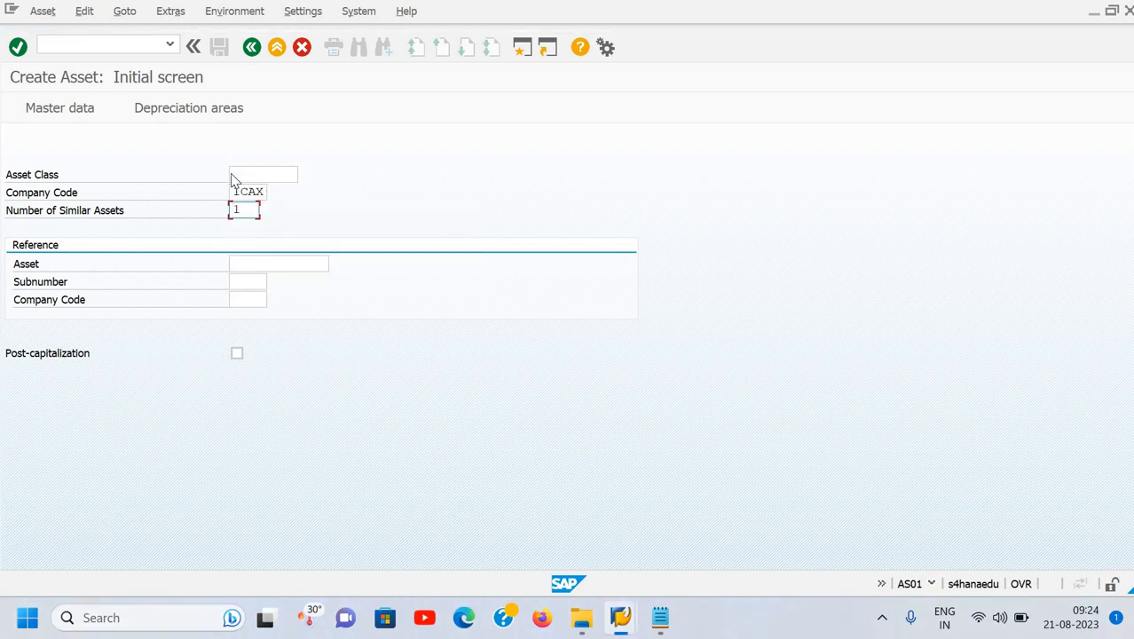
- Choose asset class IC100 (Machinery- ICAX) from the available classes and proceed to the asset's master data
click(249, 172)
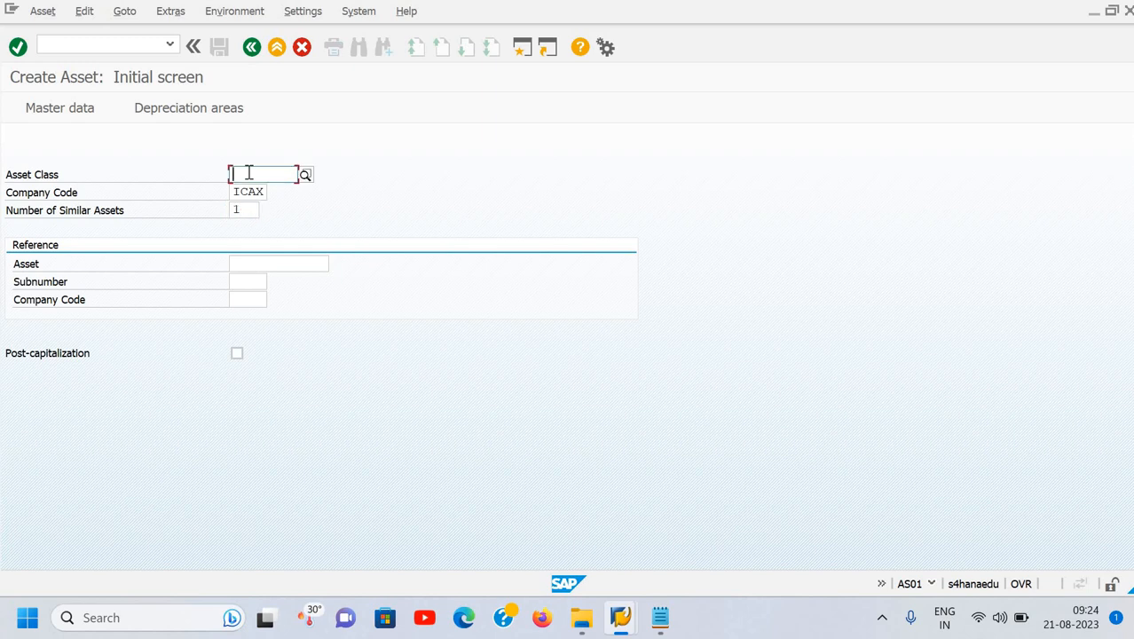
click(305, 174)
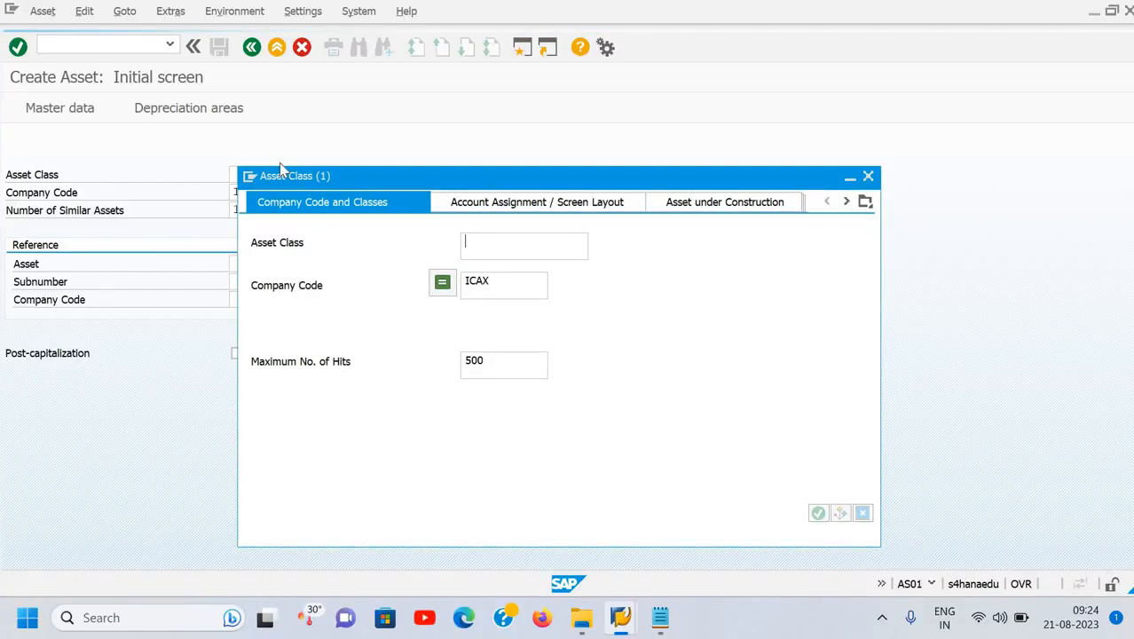
key(Return)
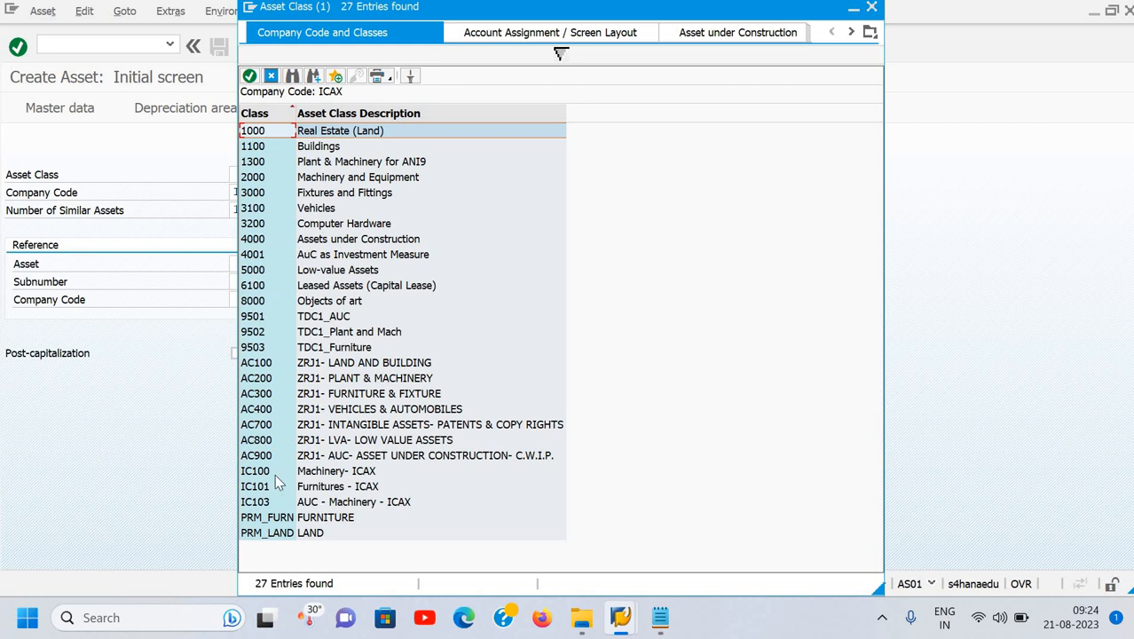
click(335, 475)
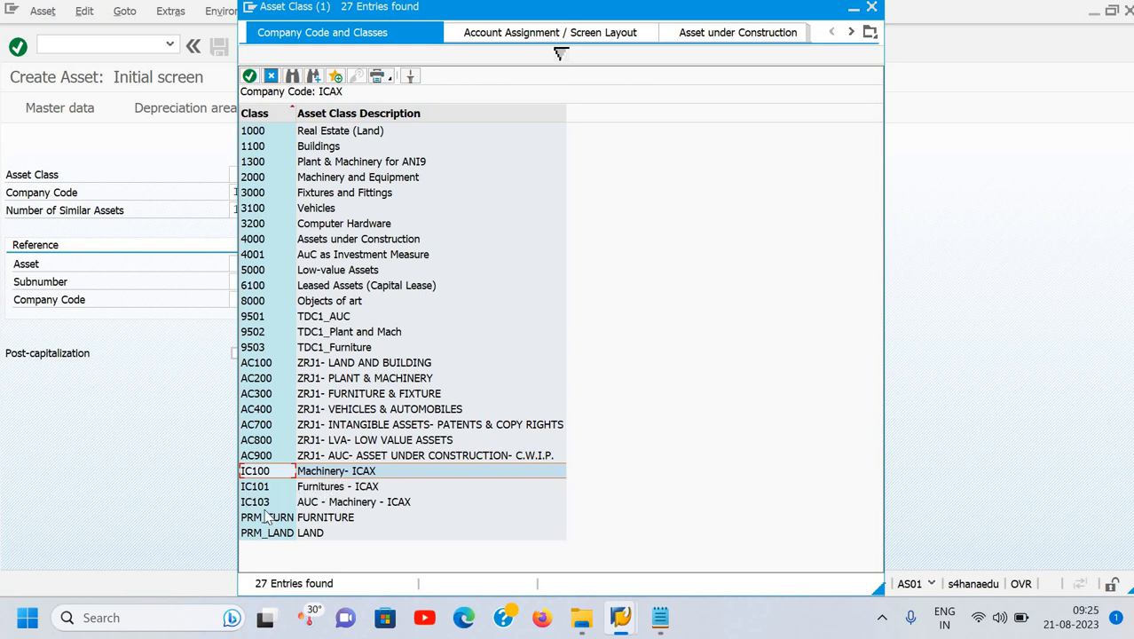
click(335, 502)
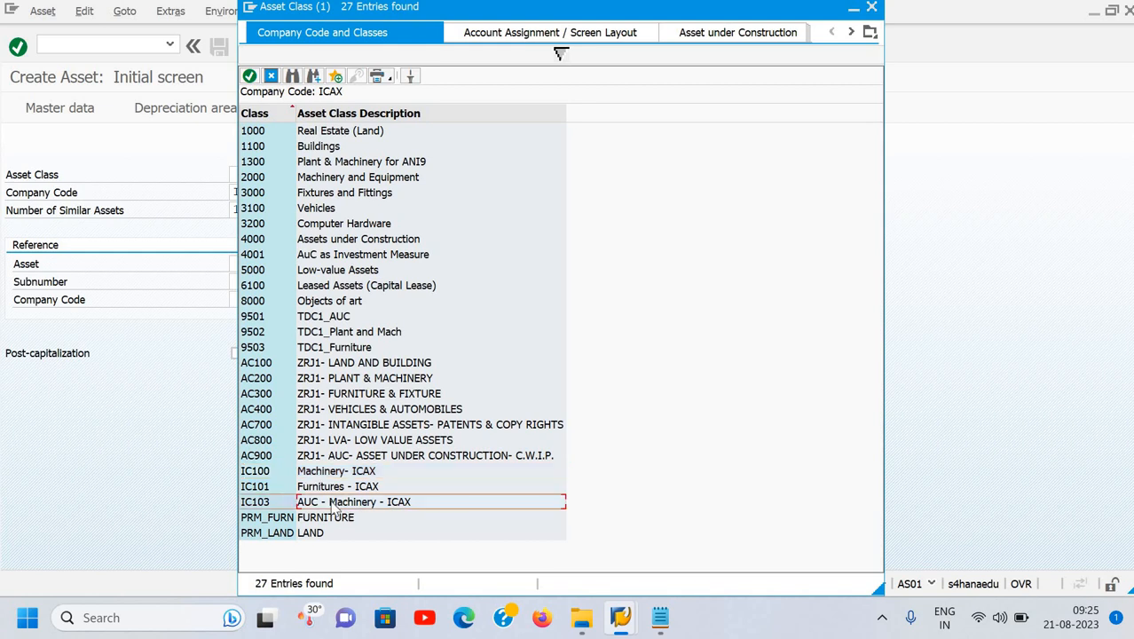
click(316, 475)
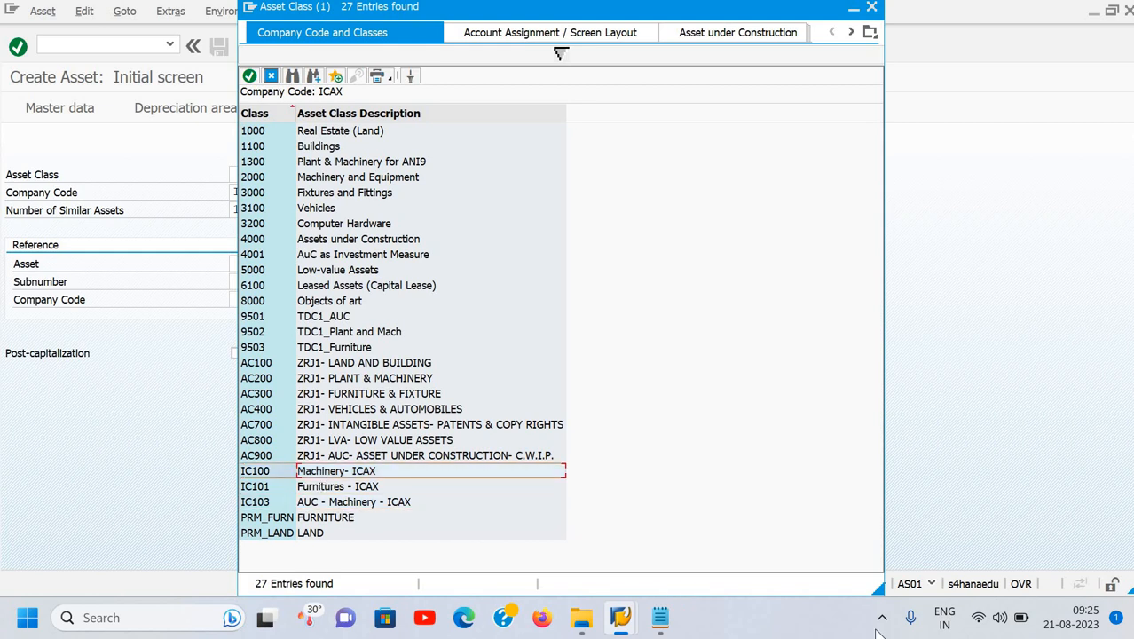
key(Return)
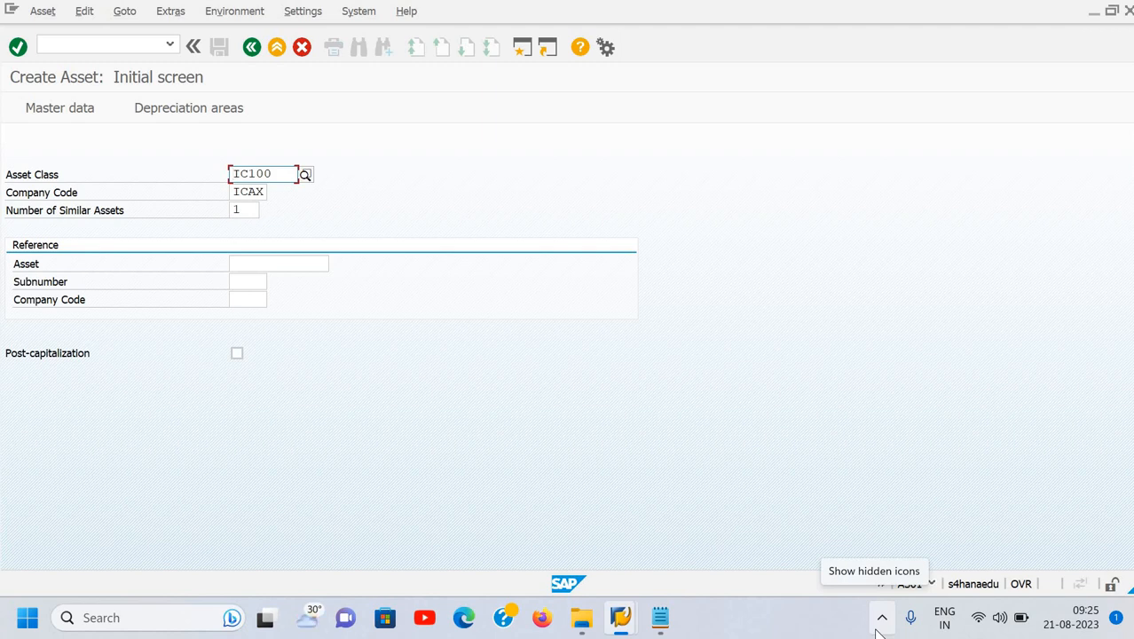
key(Return)
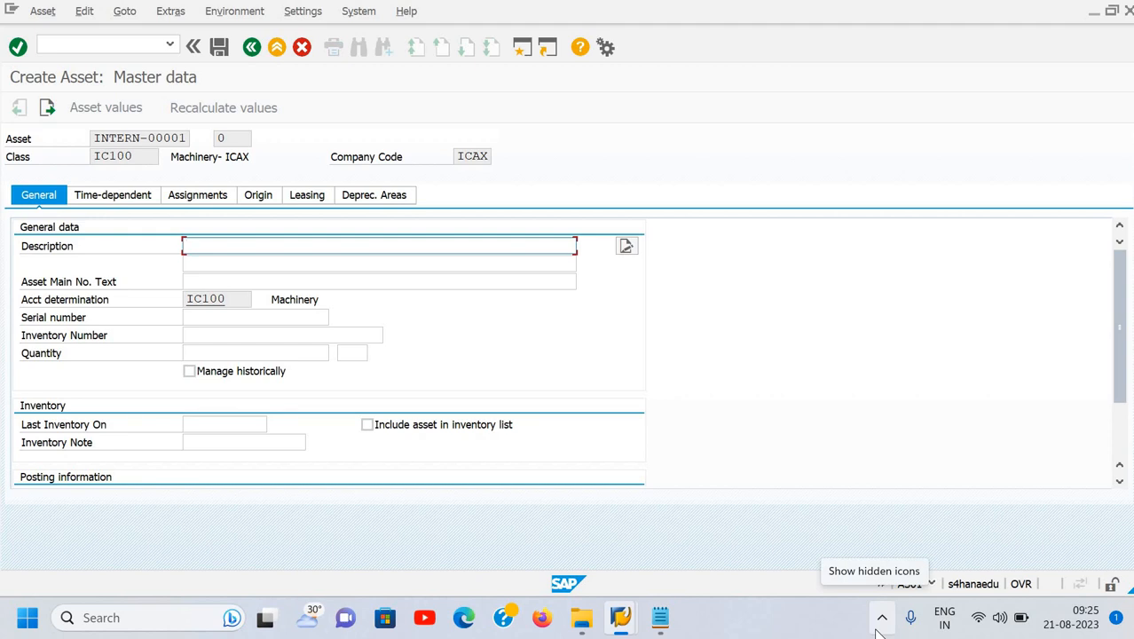
- Enter "Mahindra Pickup M4500" in both description lines of the asset's general data
text(Mahindra Pickup M4500)
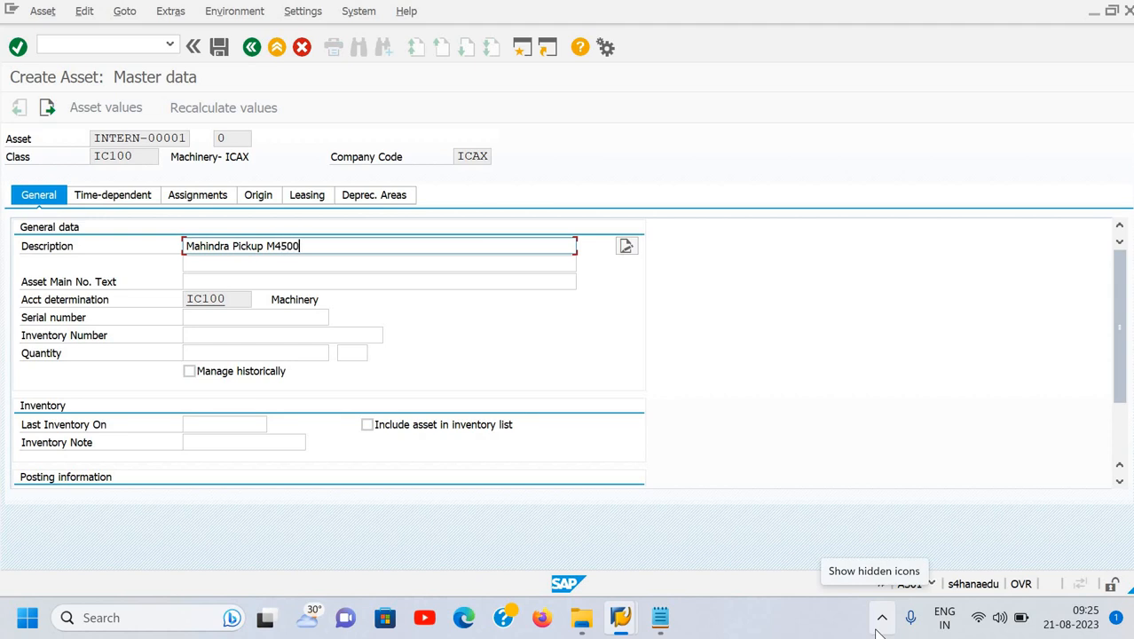
key(Tab)
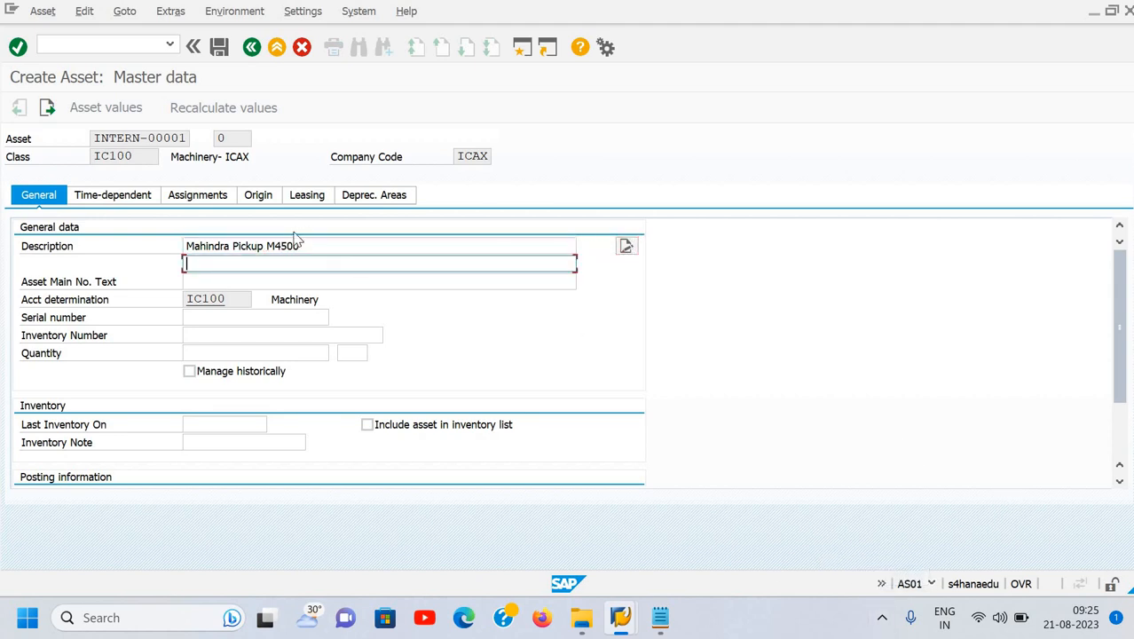
drag(312, 252, 185, 255)
key(Home)
click(193, 265)
text(Mahindra Pickup)
click(193, 284)
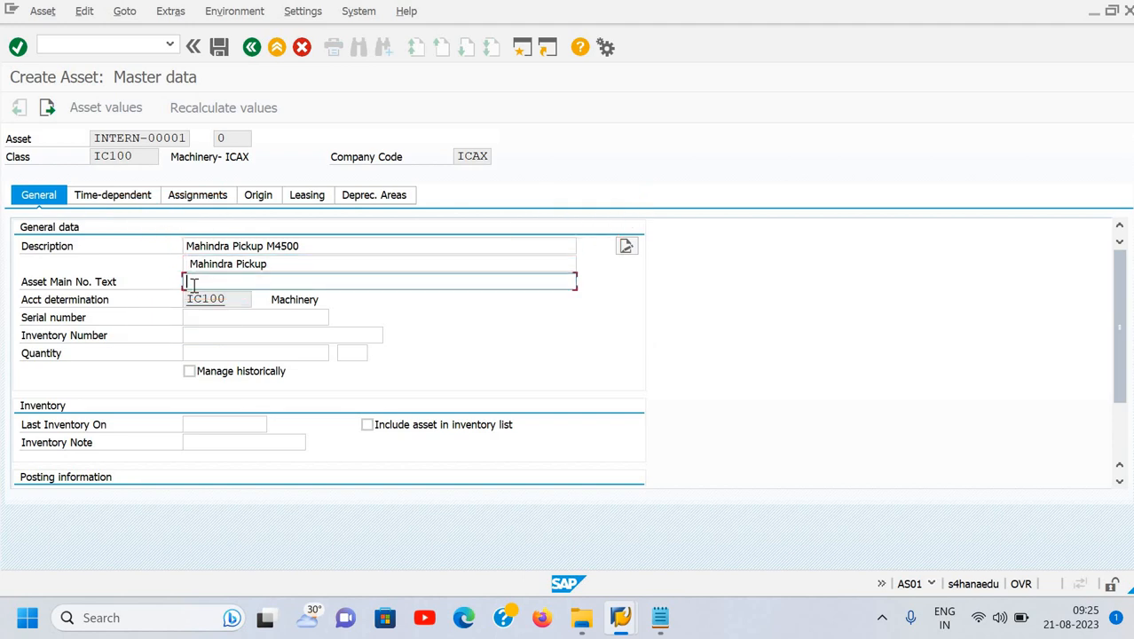
click(283, 266)
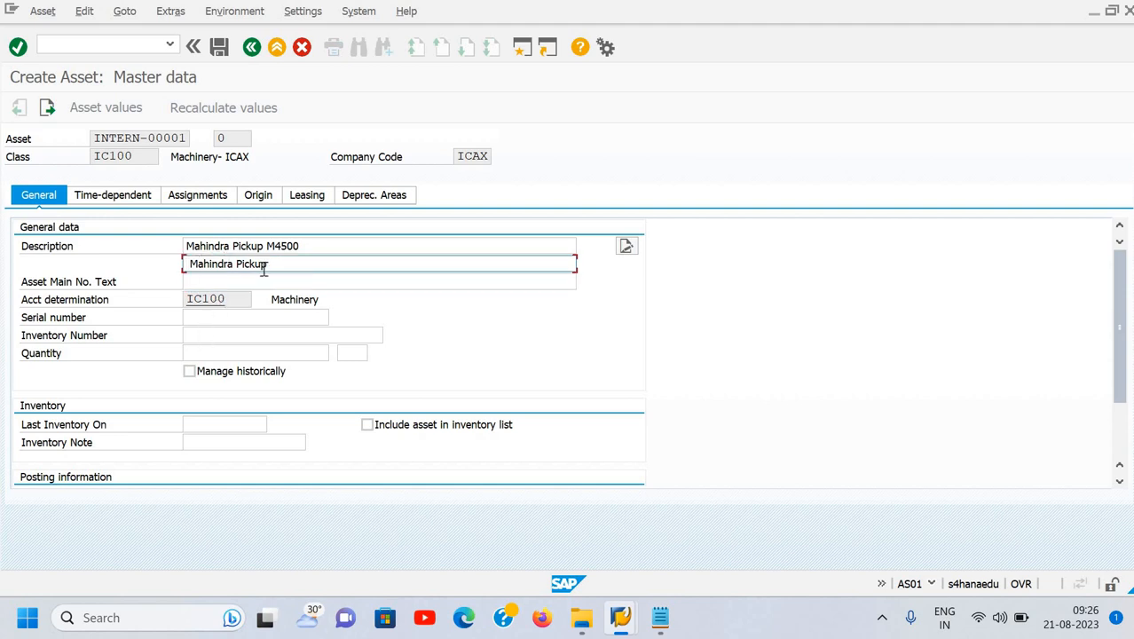
key(BackSpace)
text(M)
text(4500)
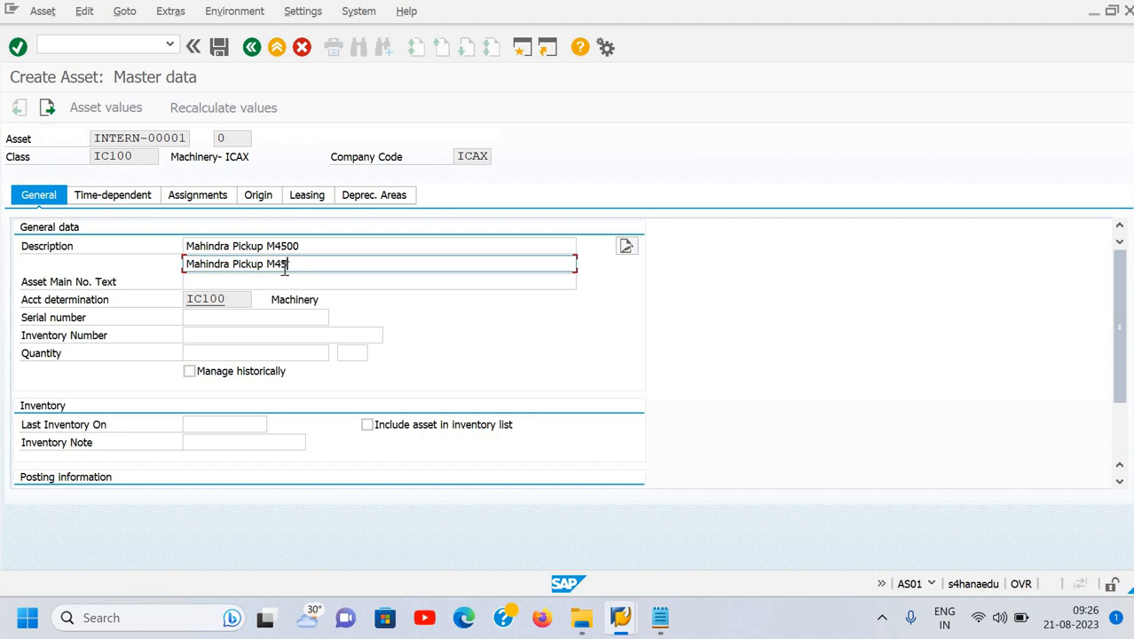
- Review the empty serial number, inventory number, quantity and unit fields in the asset's general data
key(Tab)
key(Tab)
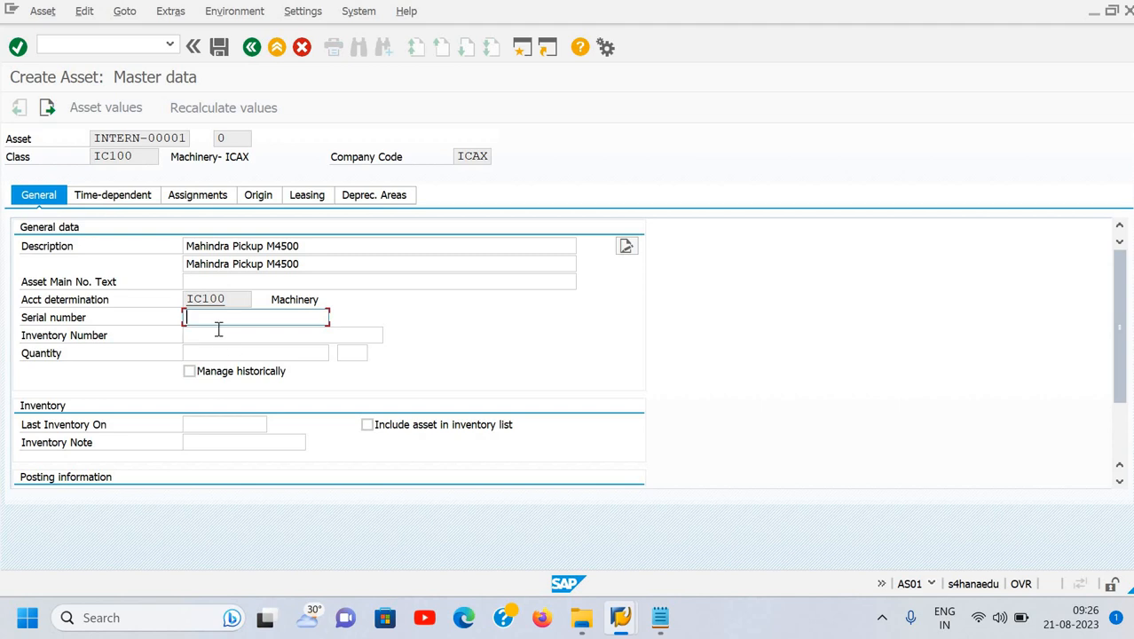
key(Tab)
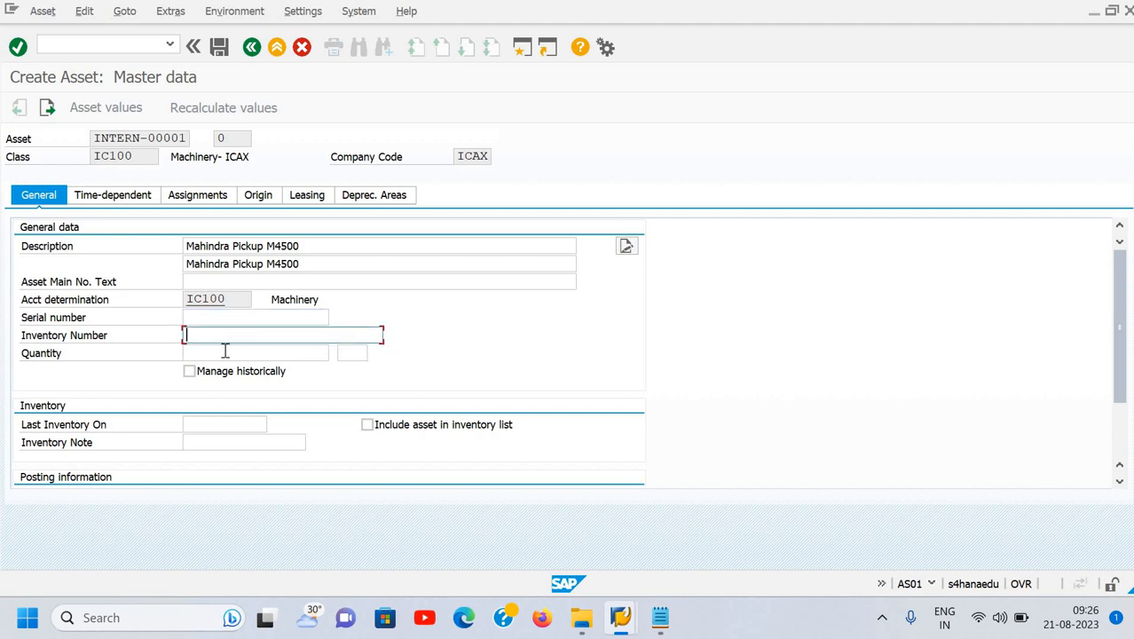
key(Tab)
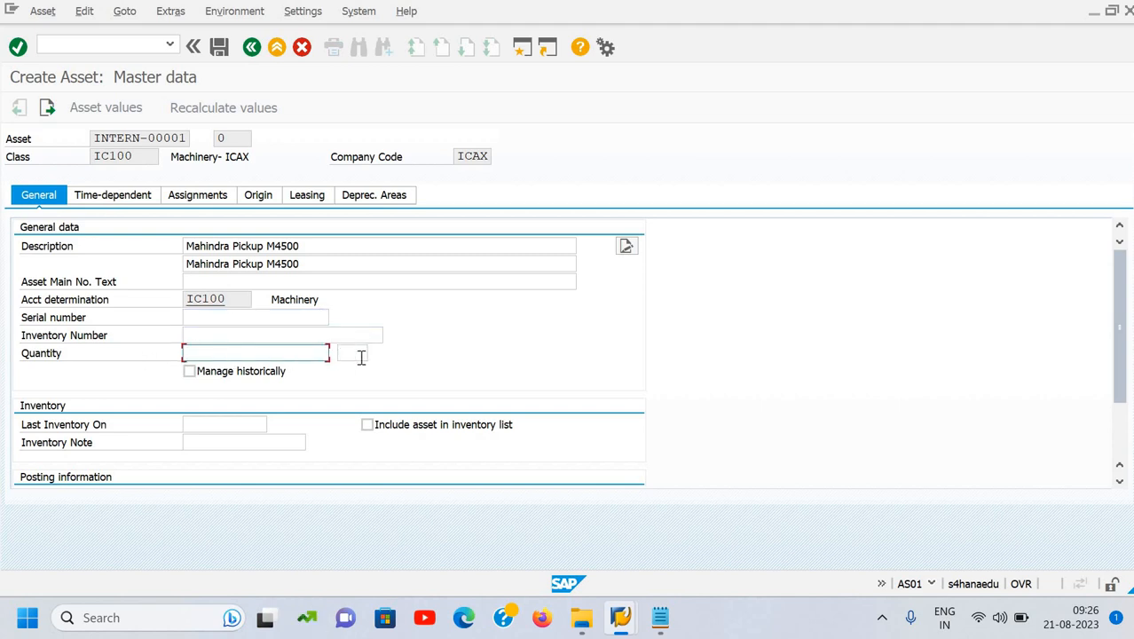
key(Tab)
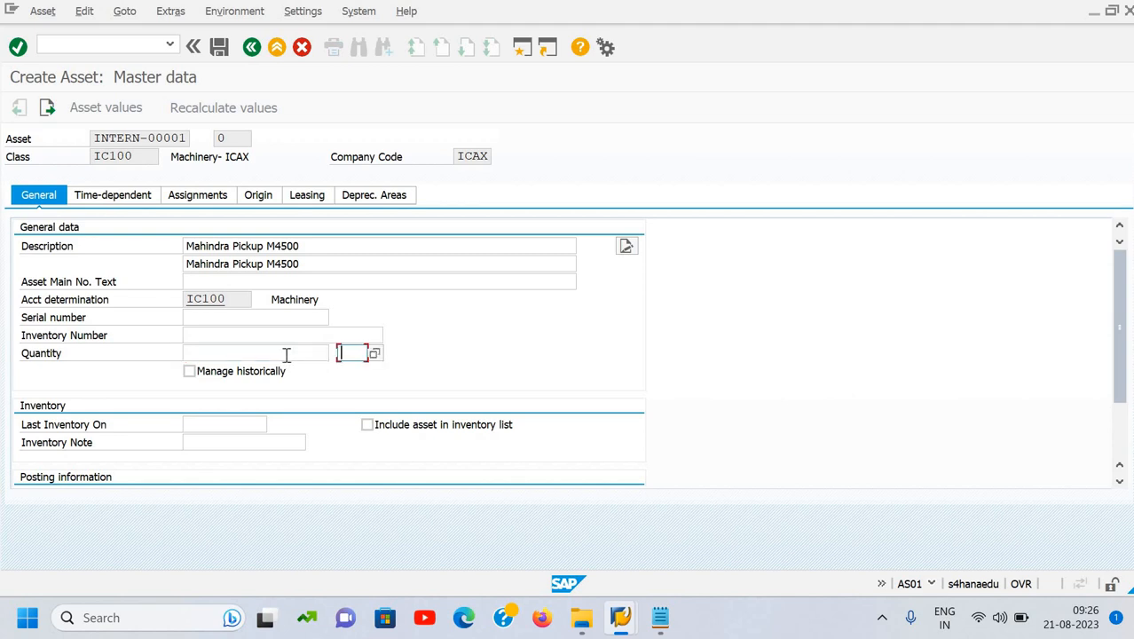
click(284, 356)
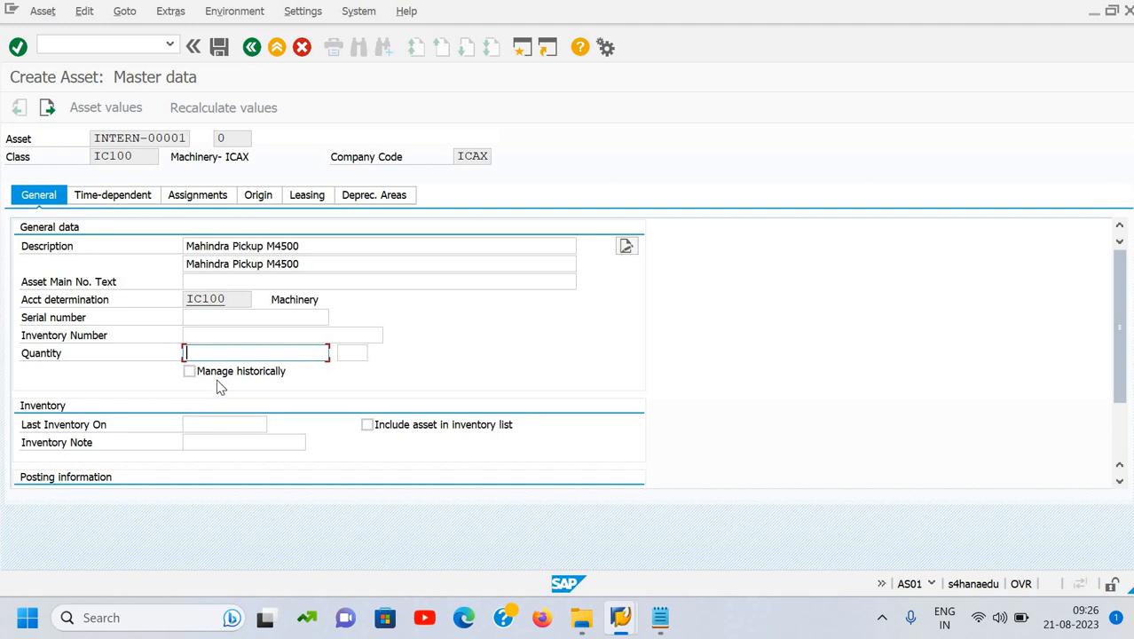
- View the available business areas in the asset's time-dependent data and close the list without choosing one
click(113, 202)
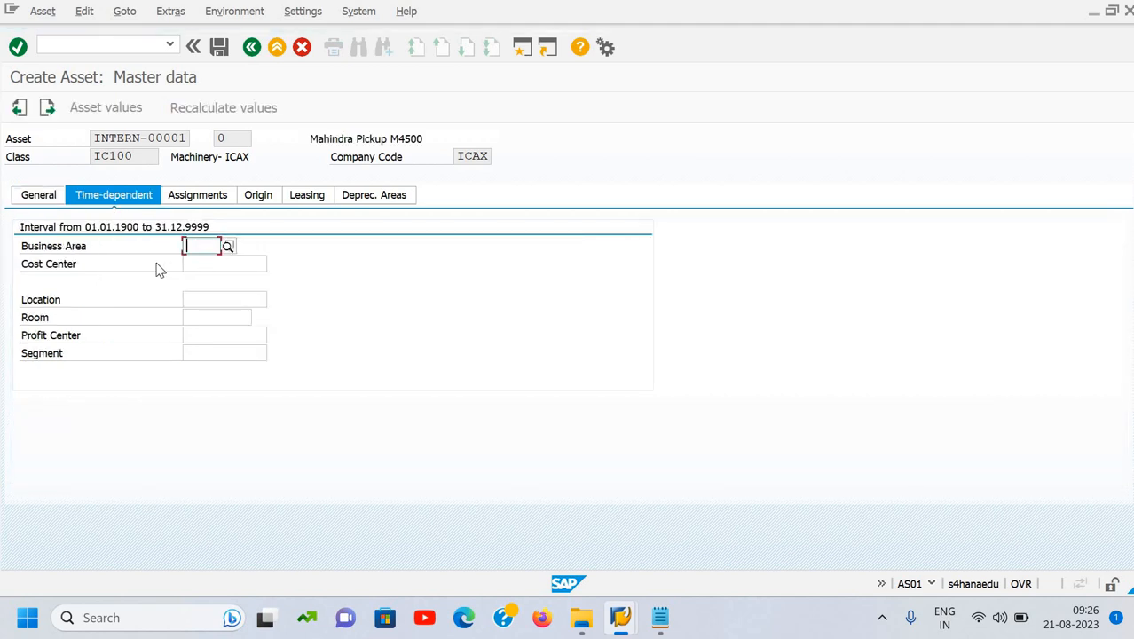
click(264, 265)
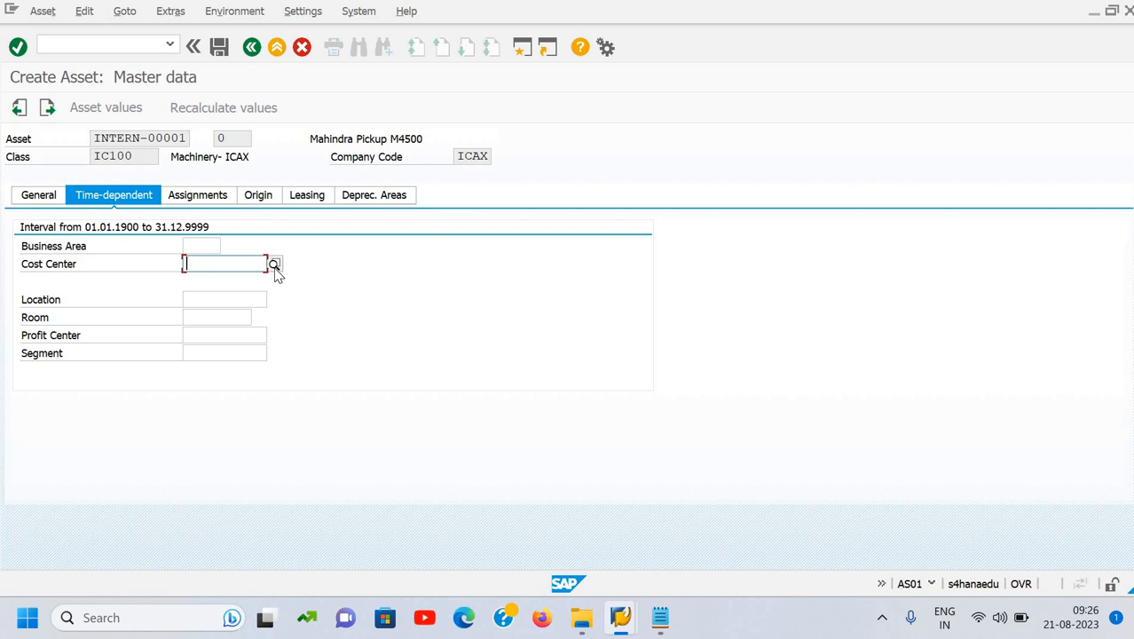
click(201, 249)
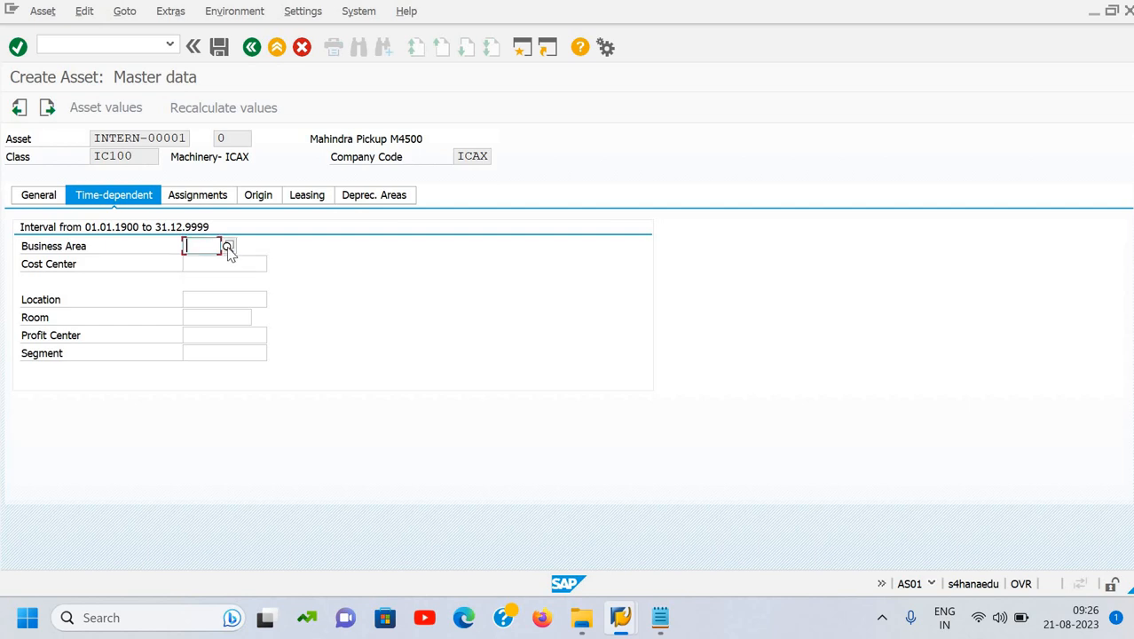
click(229, 247)
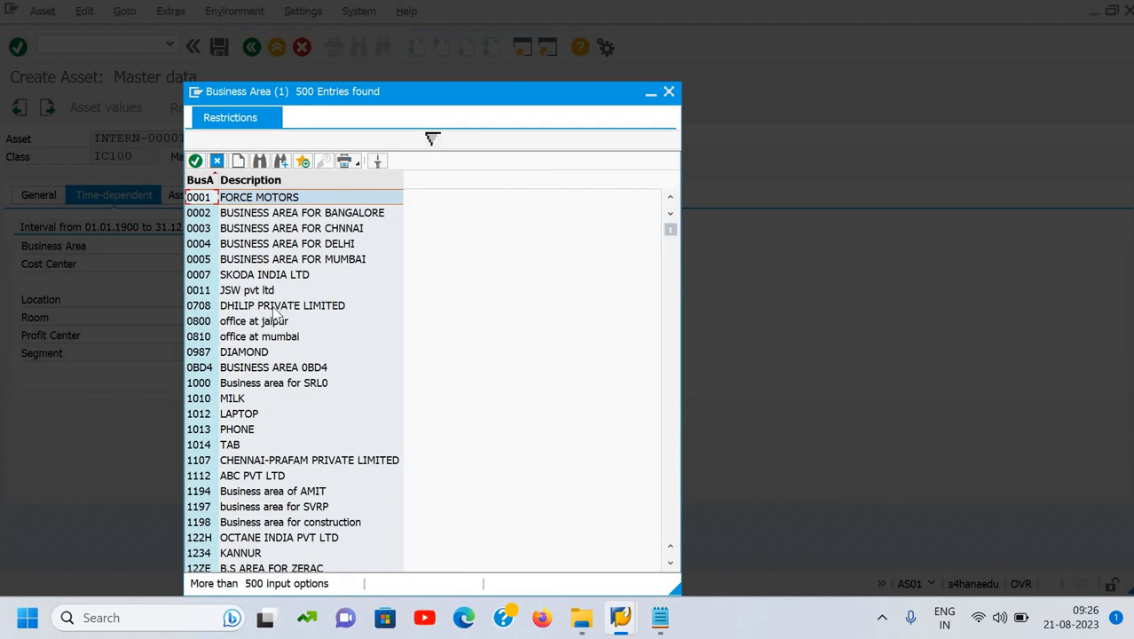
click(275, 310)
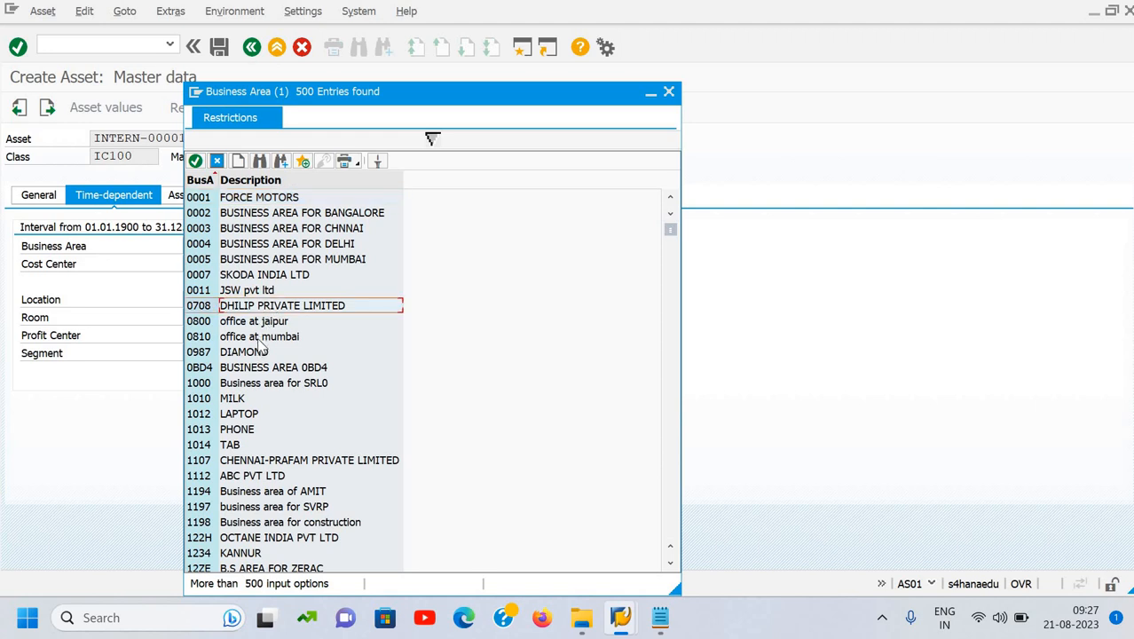
click(266, 336)
click(268, 321)
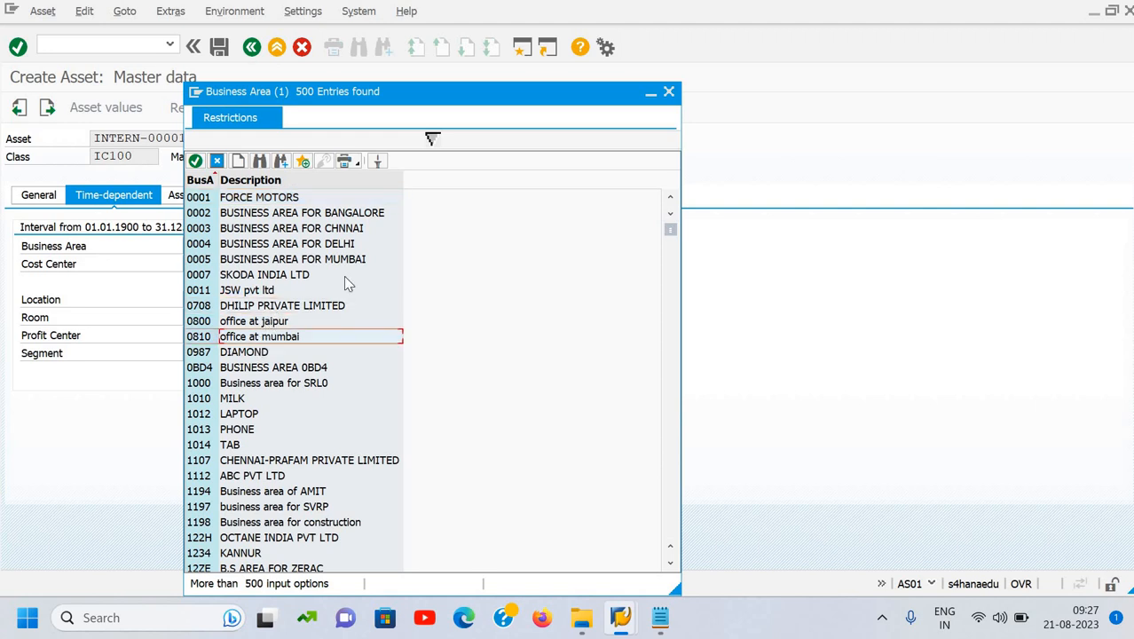
click(668, 94)
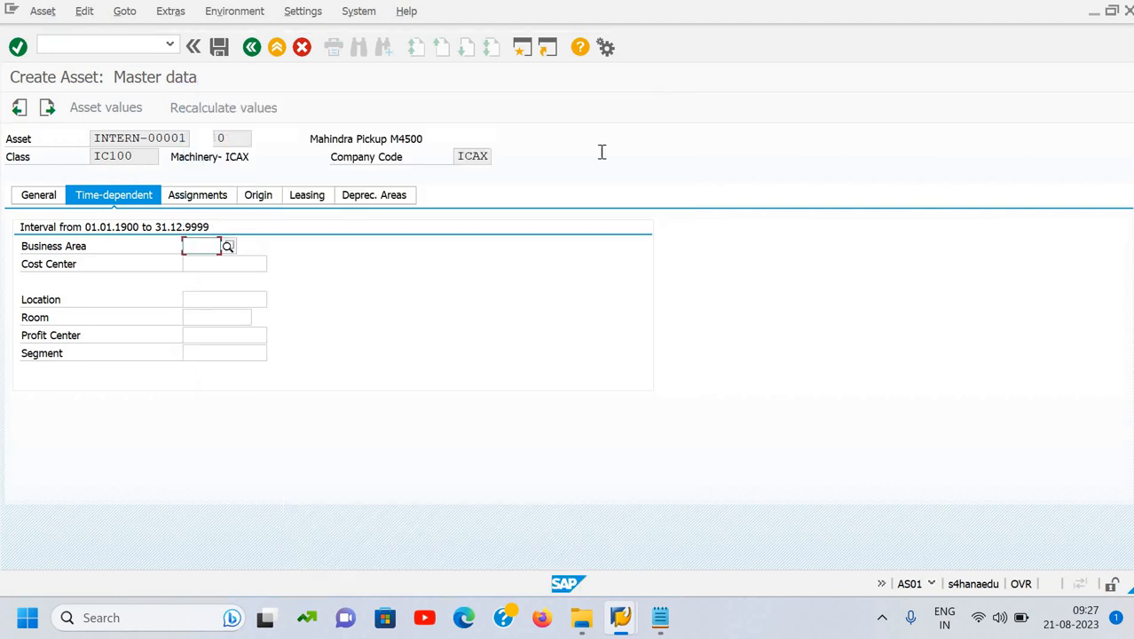
- View the available cost centers without choosing one, and go through the location, room, profit center and segment fields
click(264, 265)
click(275, 266)
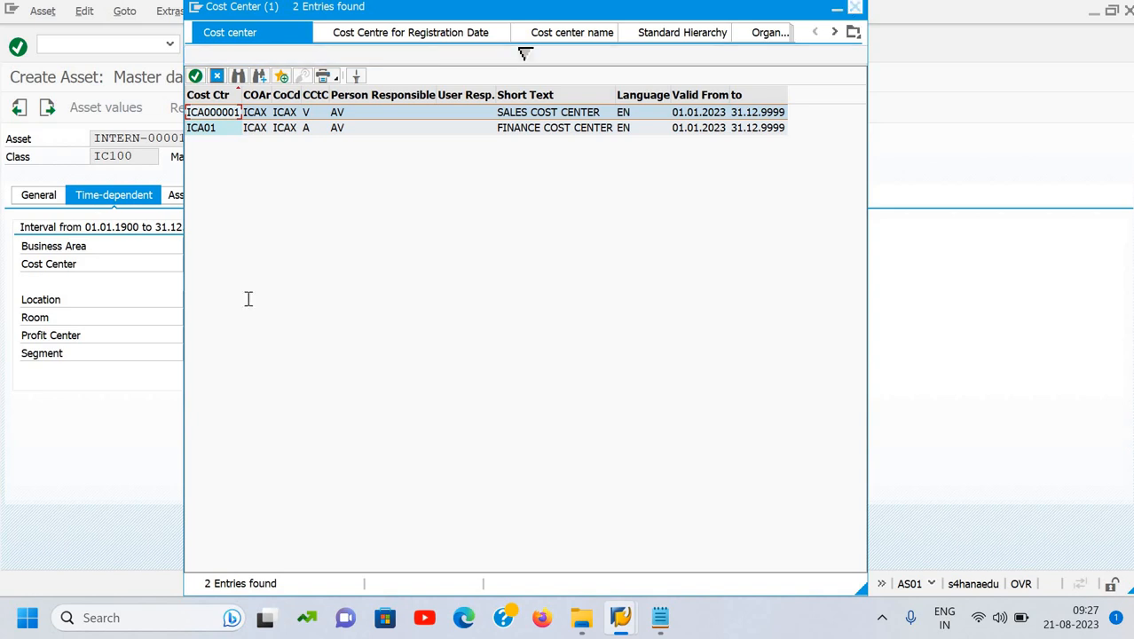
key(Escape)
click(208, 304)
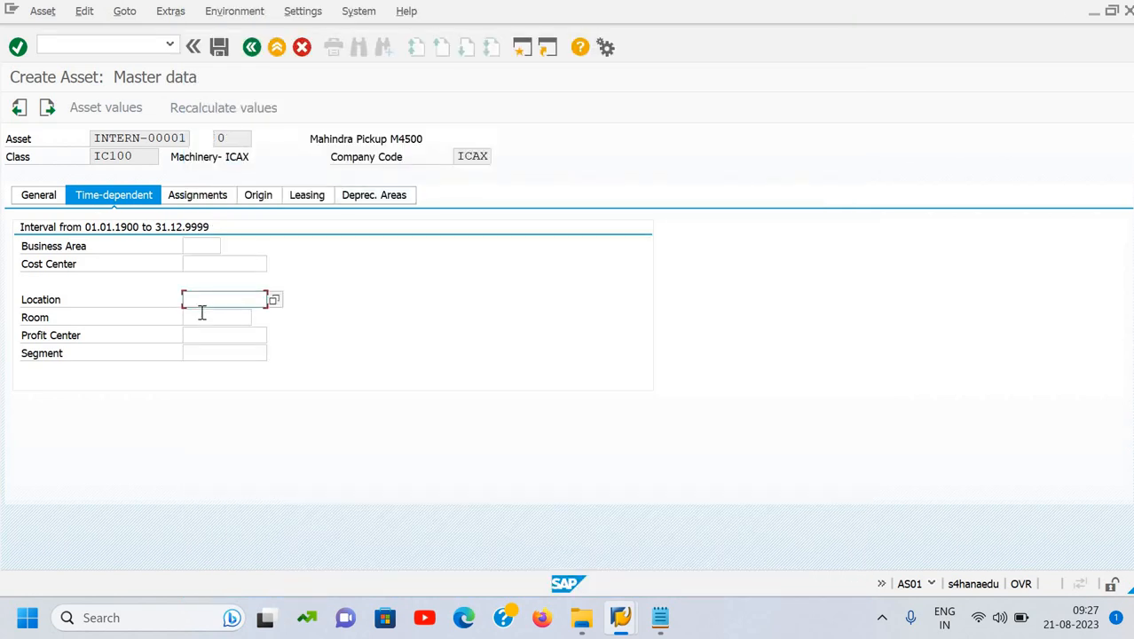
click(203, 313)
key(Tab)
key(Tab)
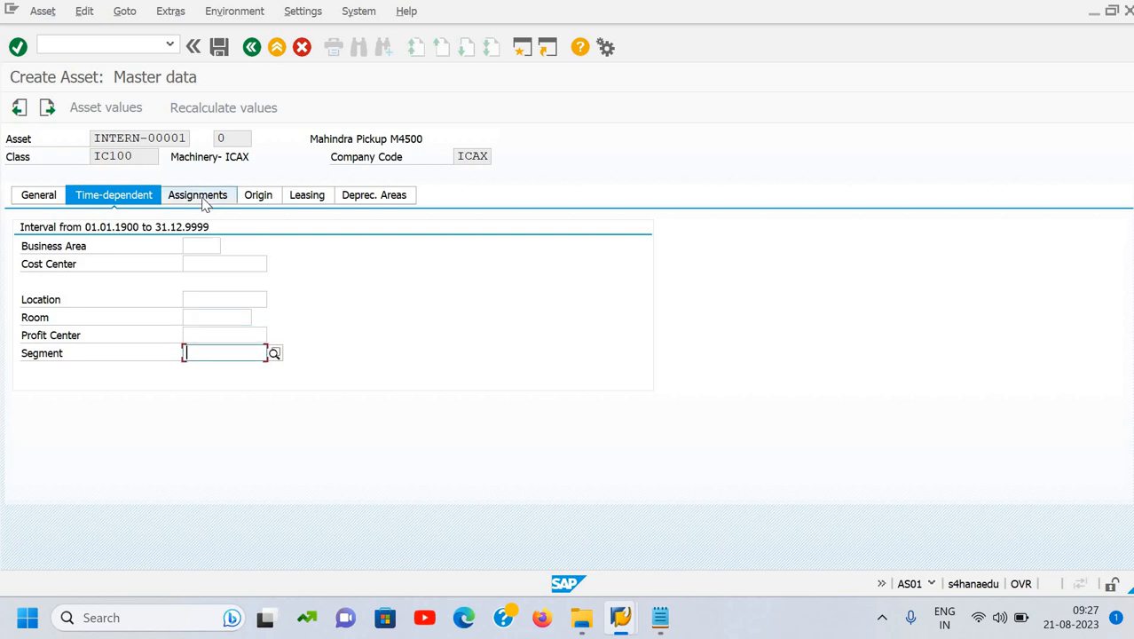
- Check the asset's assignments for available evaluation group 1 values and look over the other evaluation group fields
click(203, 197)
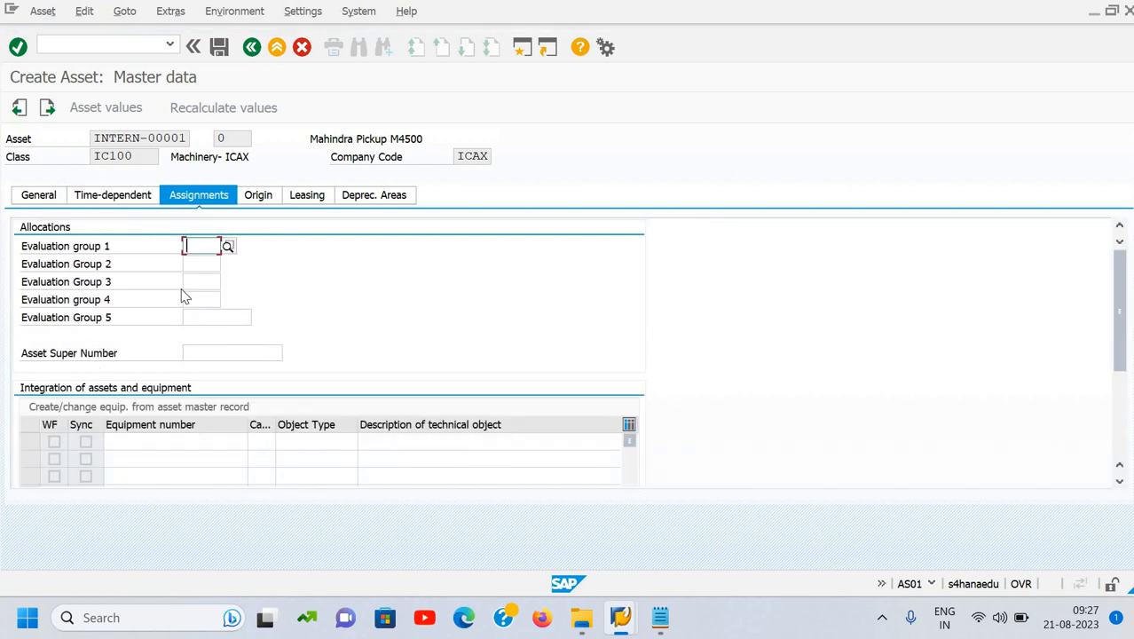
click(228, 248)
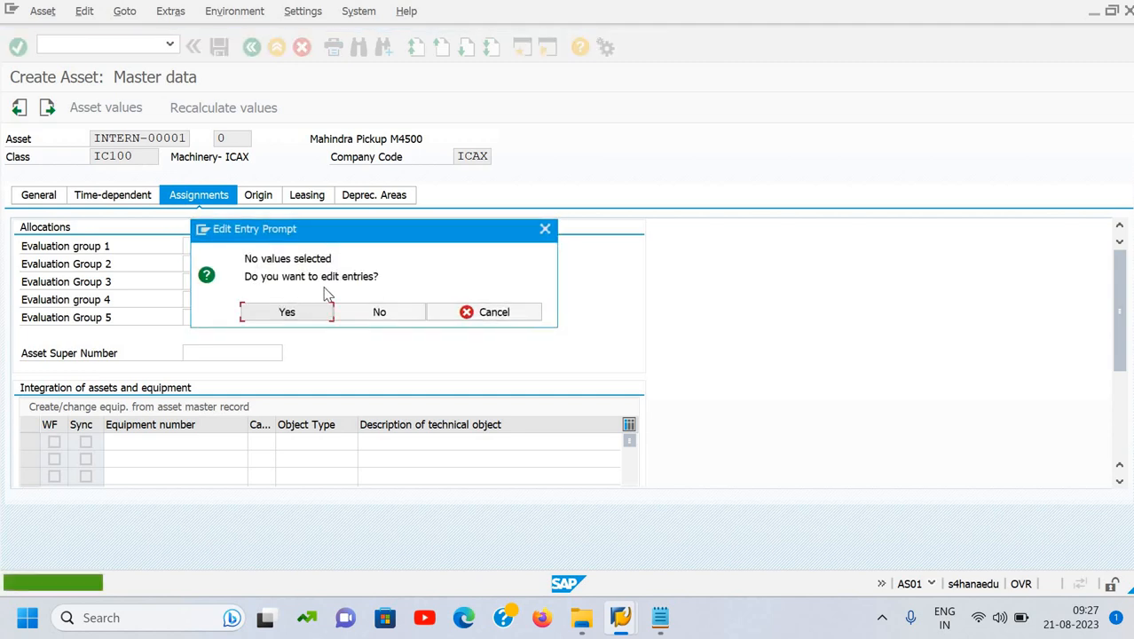
click(545, 232)
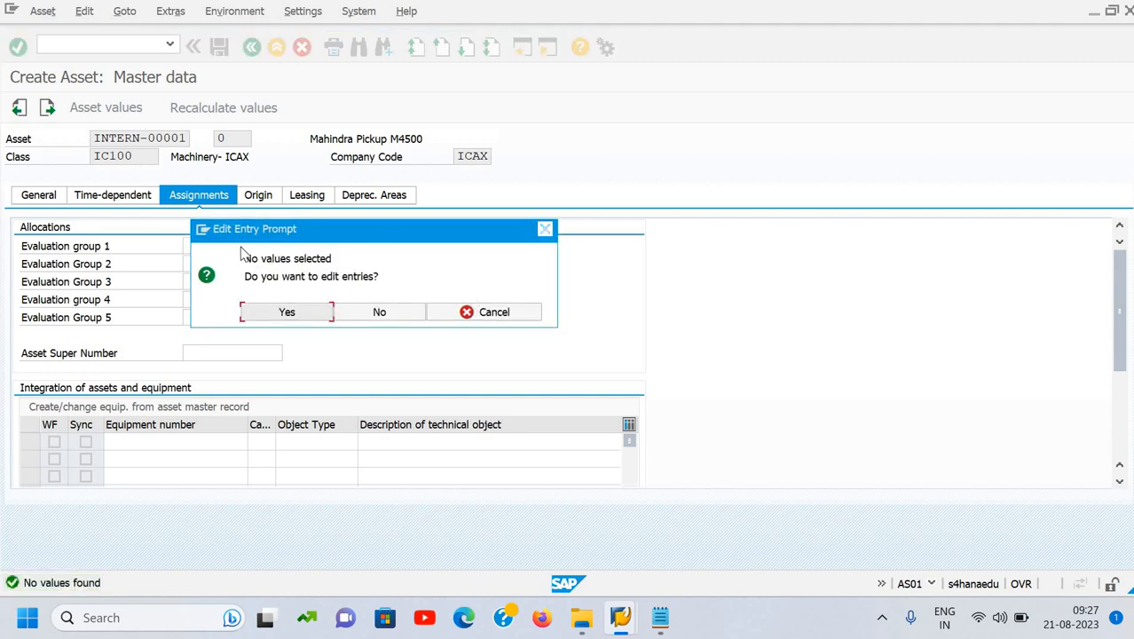
key(Tab)
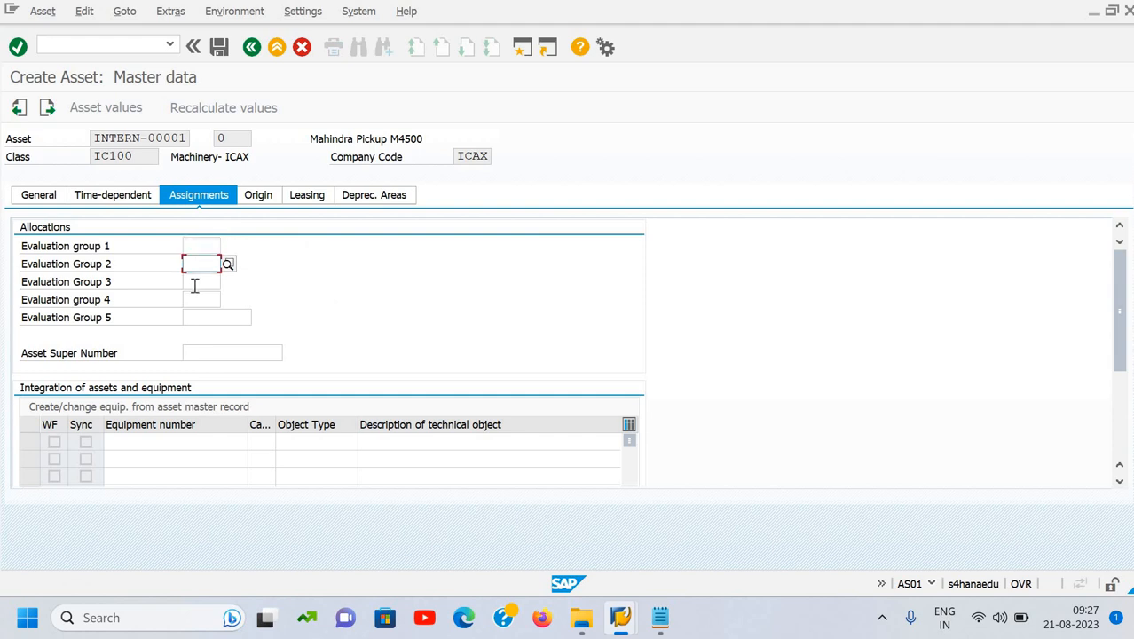
key(Tab)
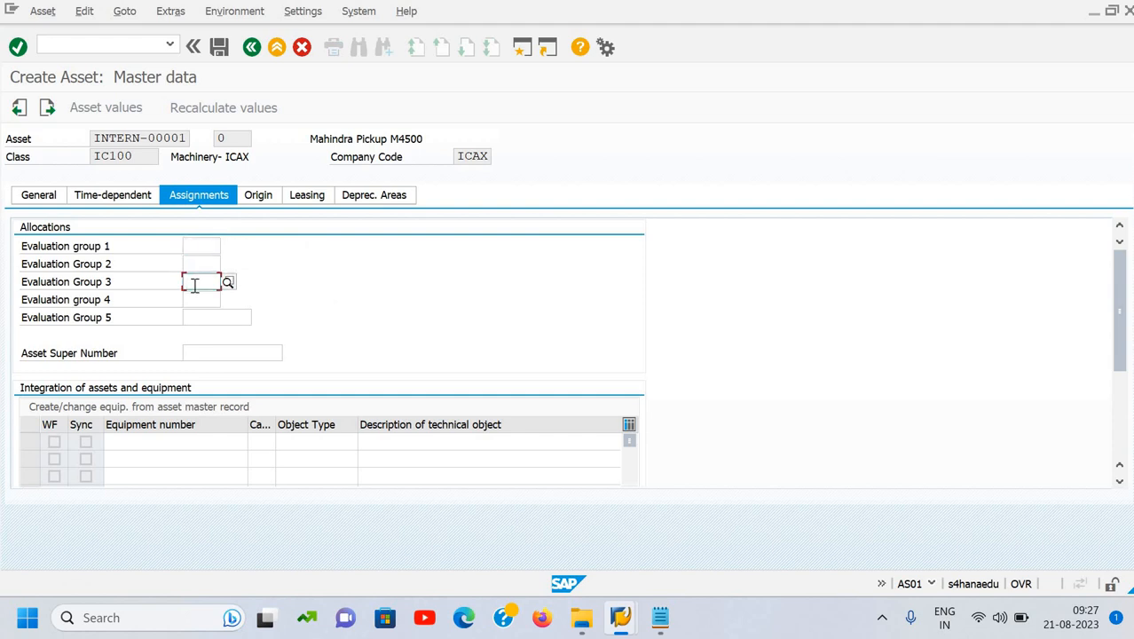
click(203, 240)
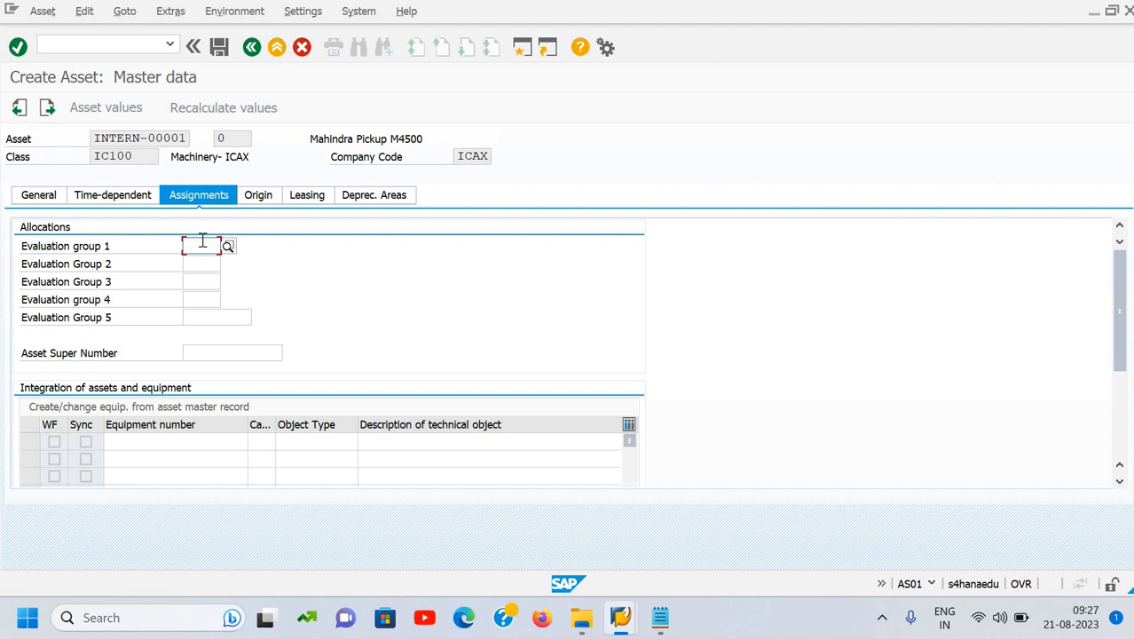
- In the asset's origin data, enter "Mahindra & Mahindra" as manufacturer and mark the asset as purchased new
click(262, 198)
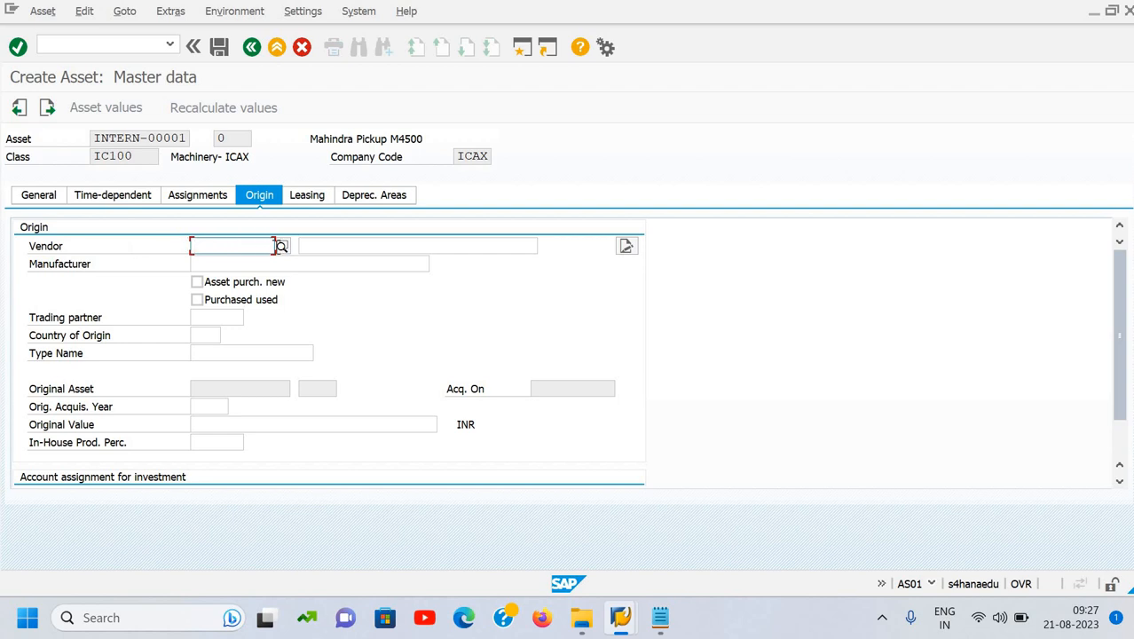
click(243, 266)
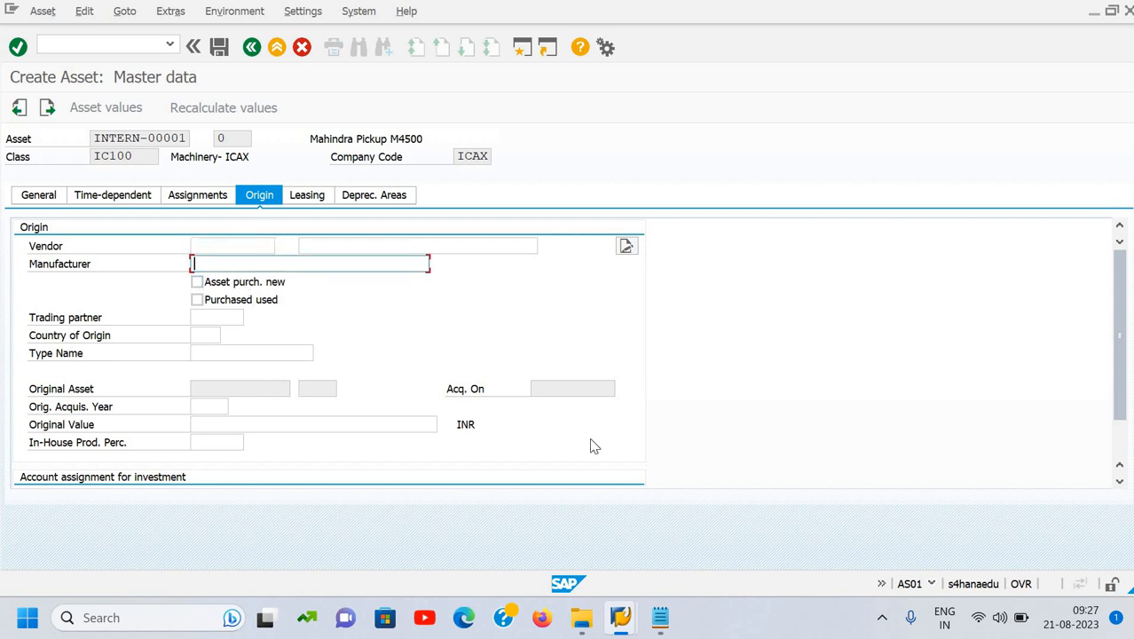
text(Mahindra & Mahindra)
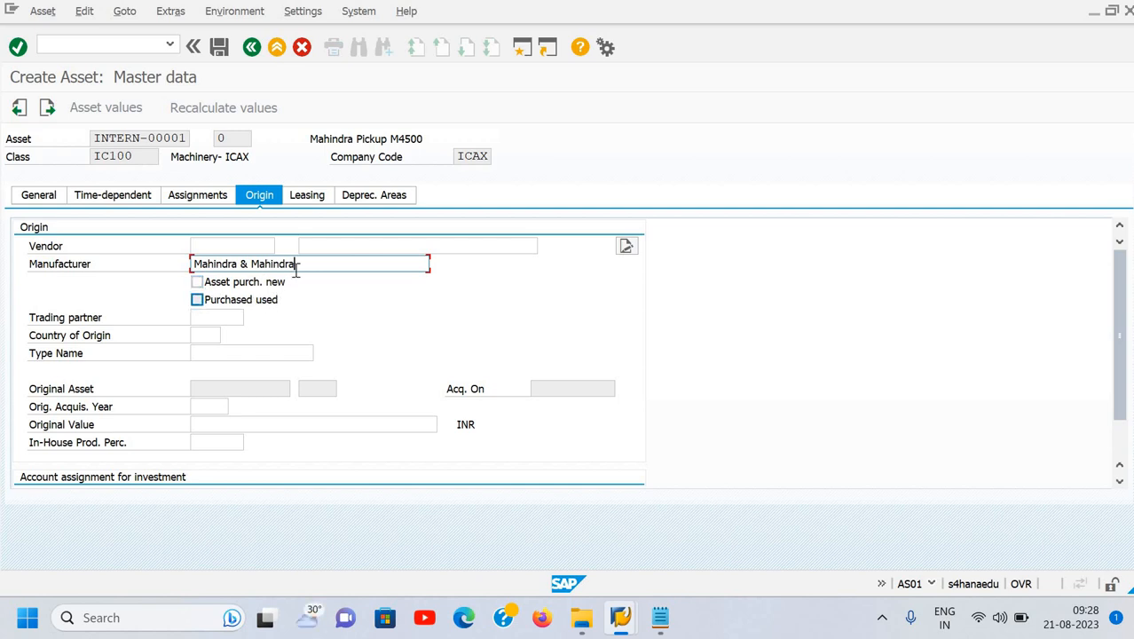
click(196, 282)
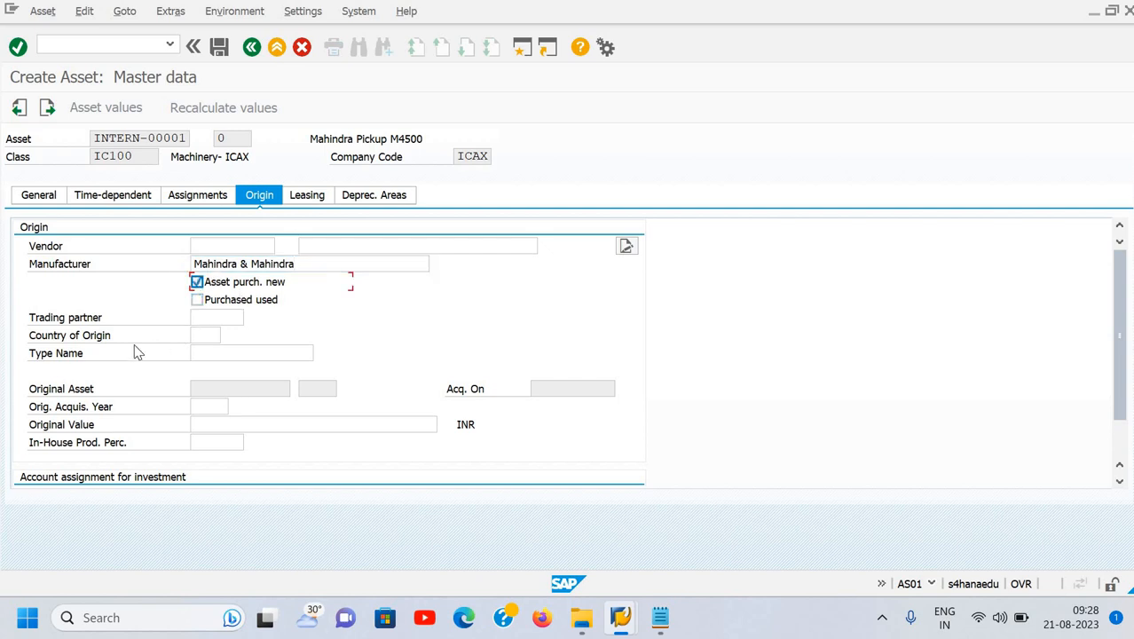
- View the list of possible trading partners for the asset and close it without choosing one
click(195, 320)
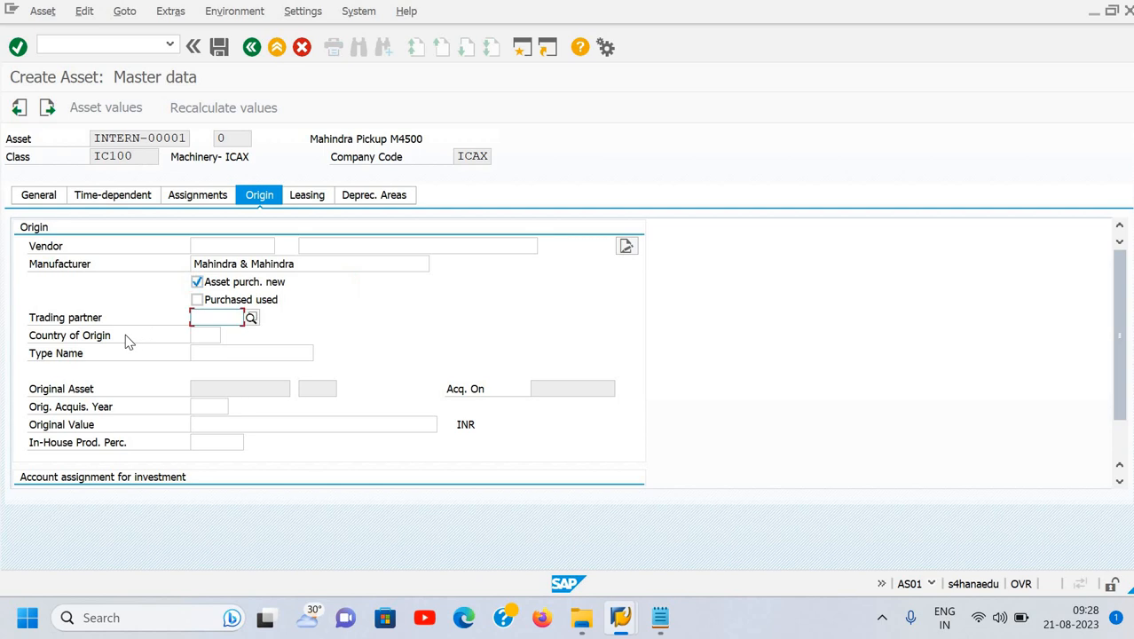
click(251, 319)
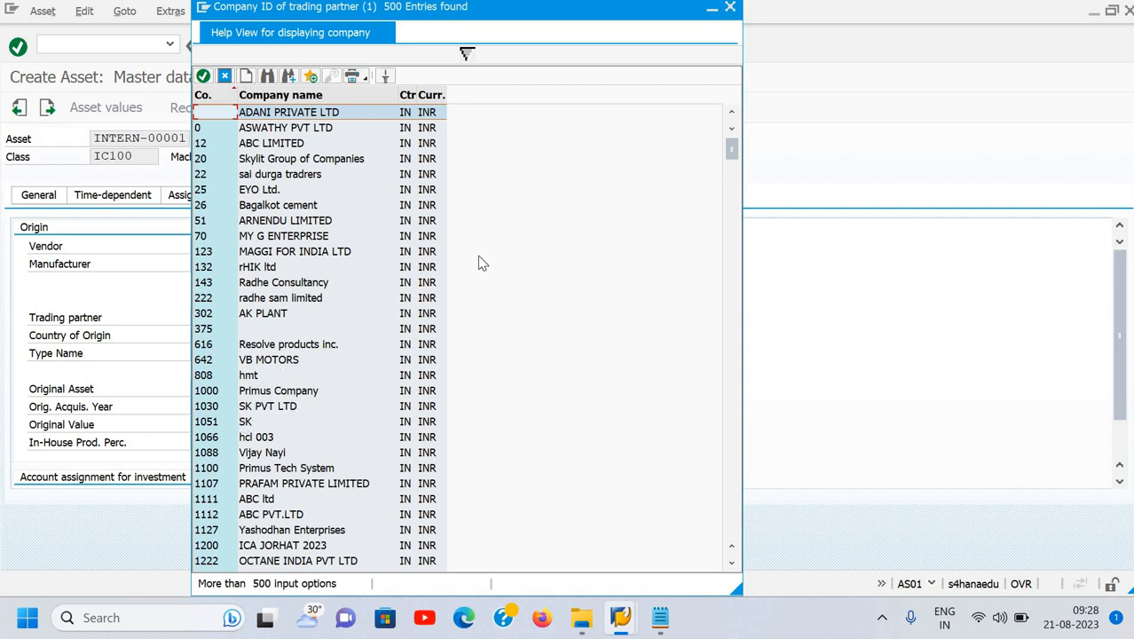
click(730, 8)
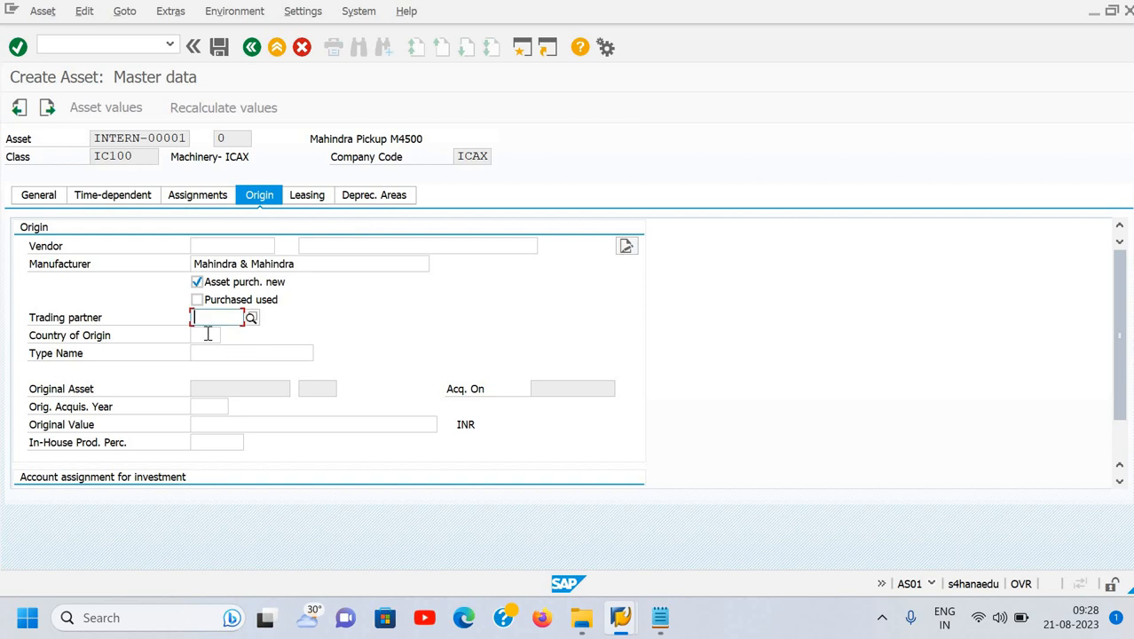
- Set the asset's country of origin to IN and its type name to "India"
click(208, 334)
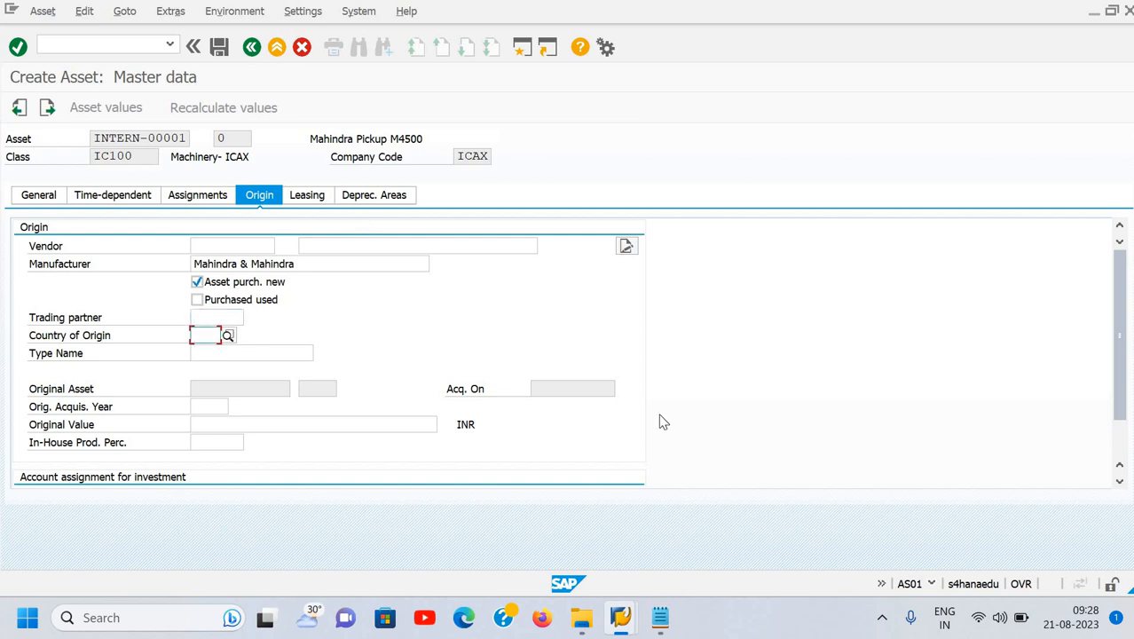
text(IN)
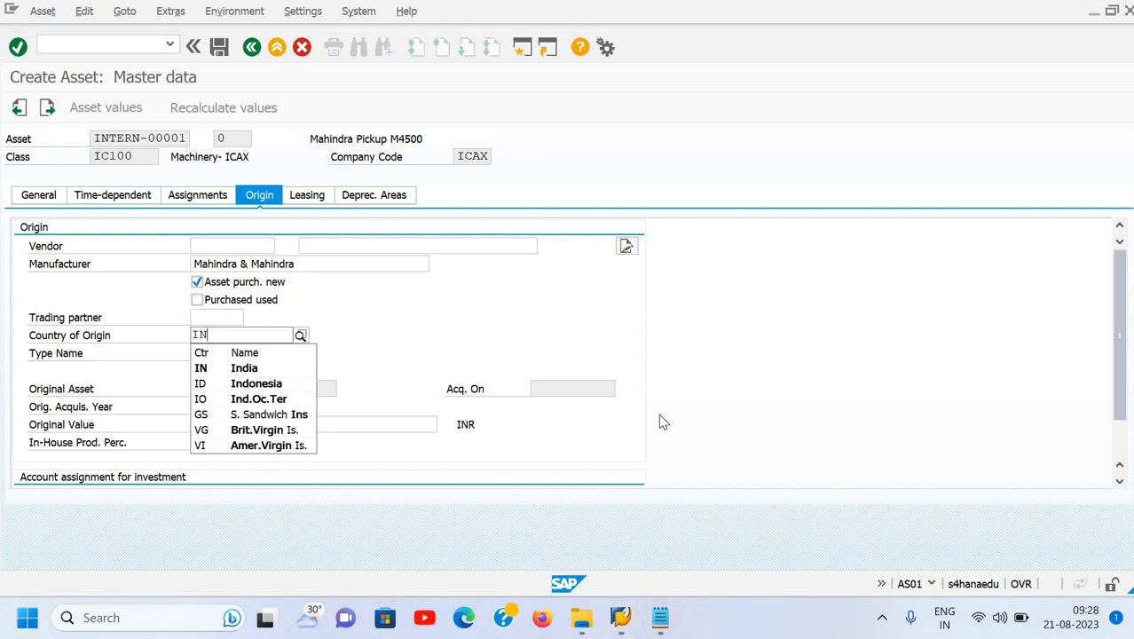
key(Tab)
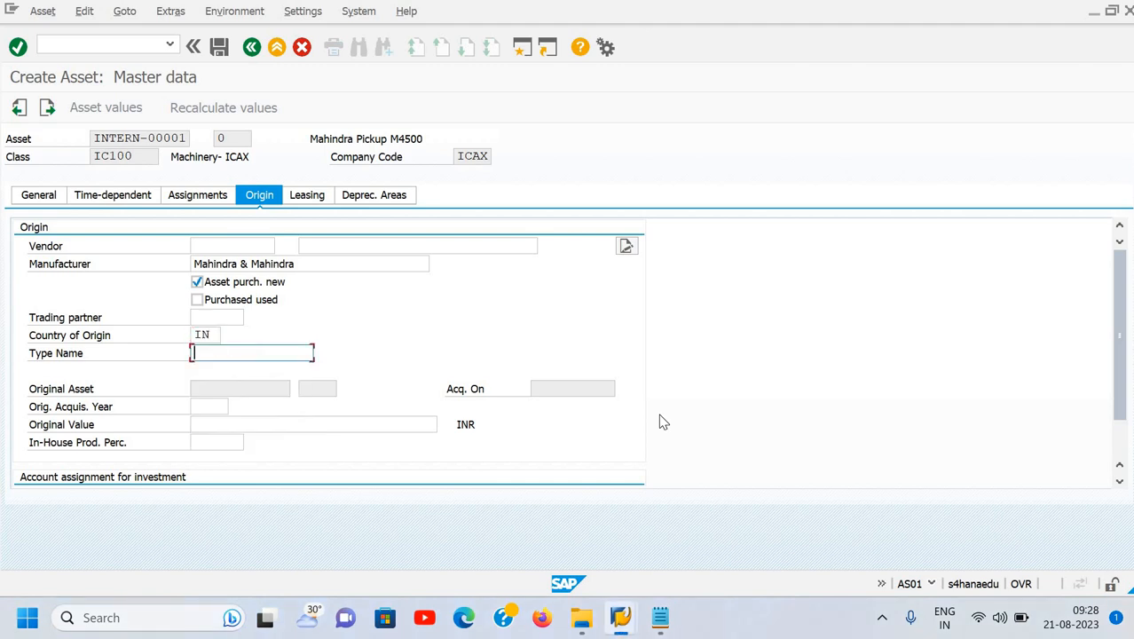
text(Ind)
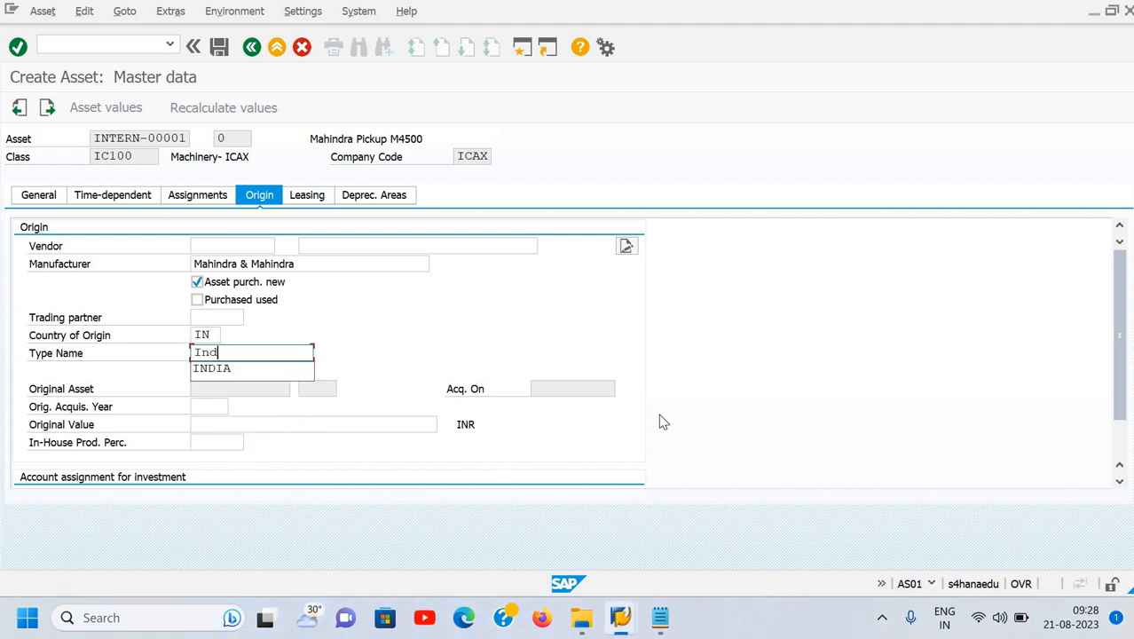
text(ua)
key(Tab)
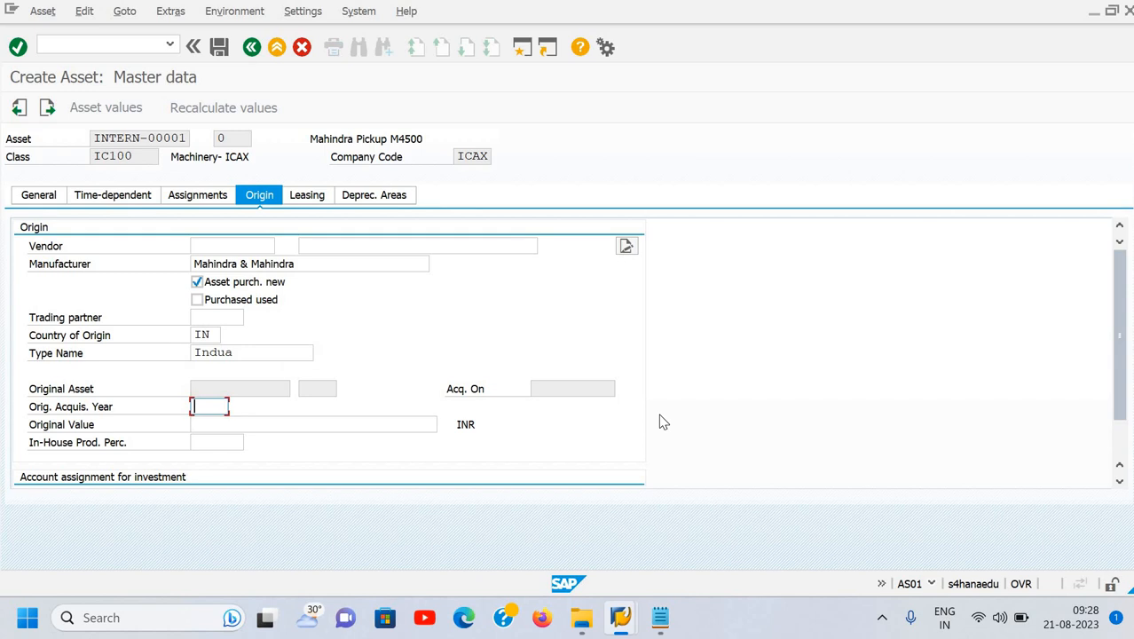
key(shift+Tab)
key(BackSpace)
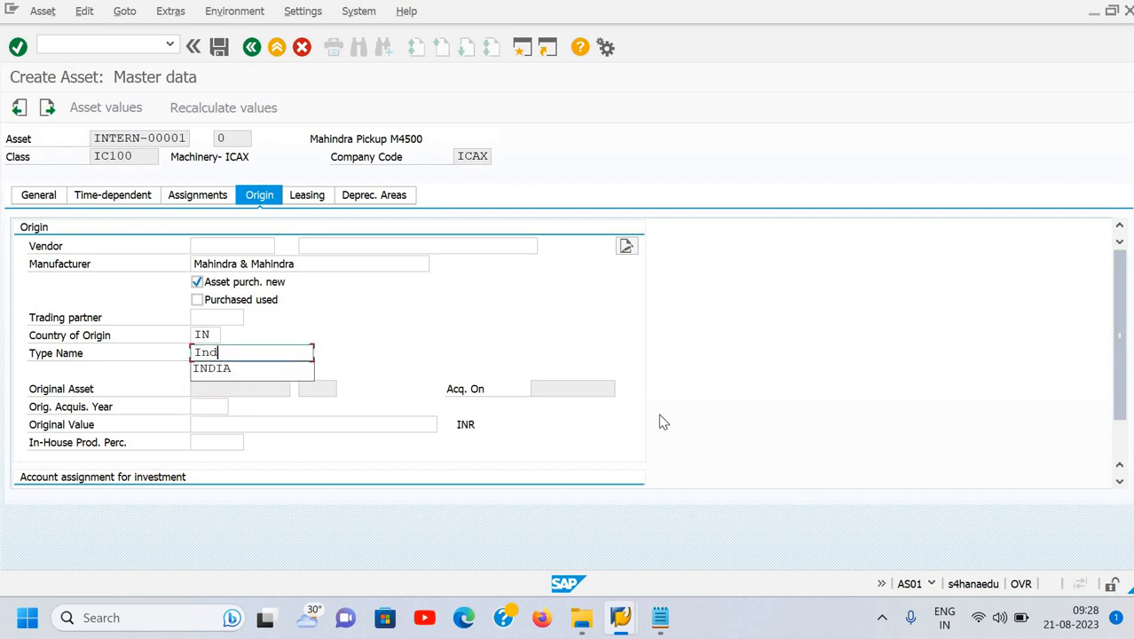
text(ia)
key(Tab)
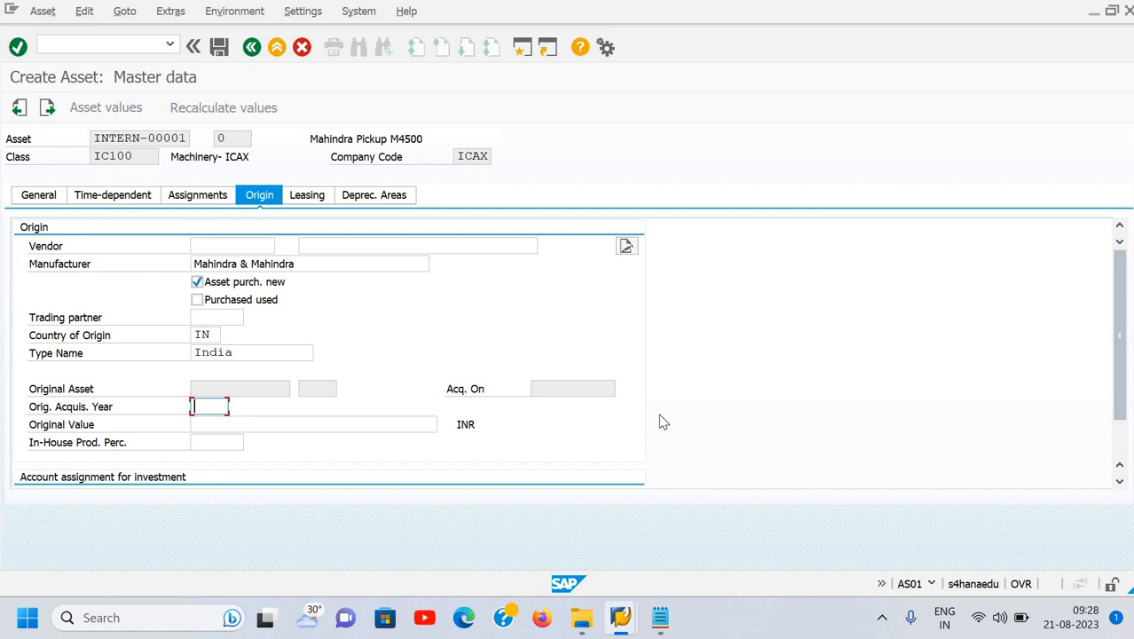
- Look over the asset's remaining origin fields, from original acquisition year to the account assignment for investment
key(Tab)
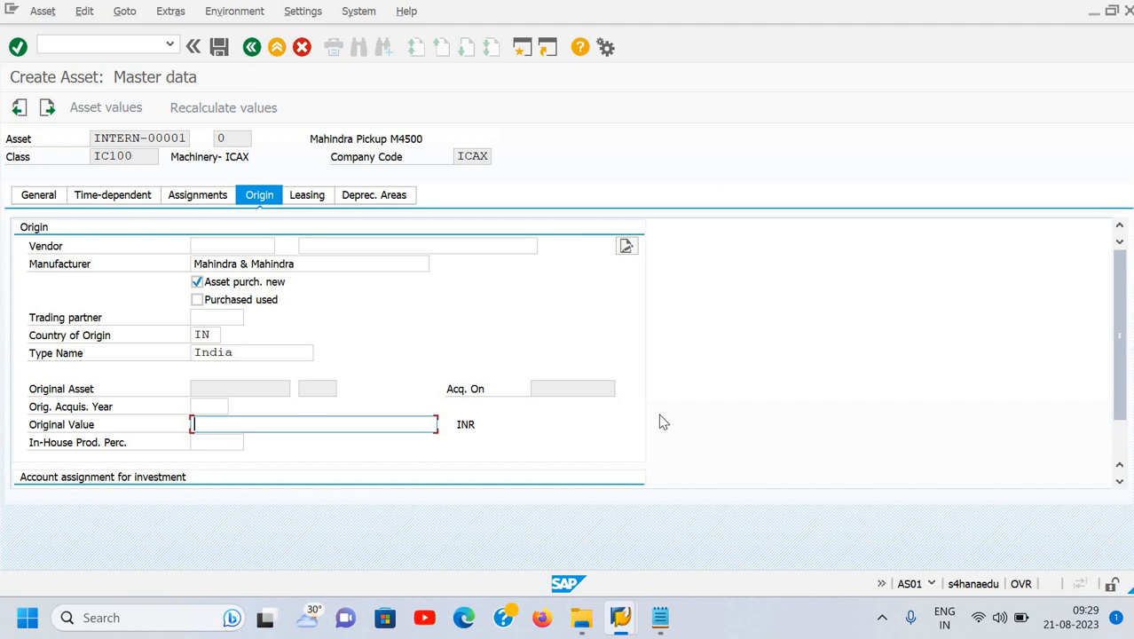
key(Tab)
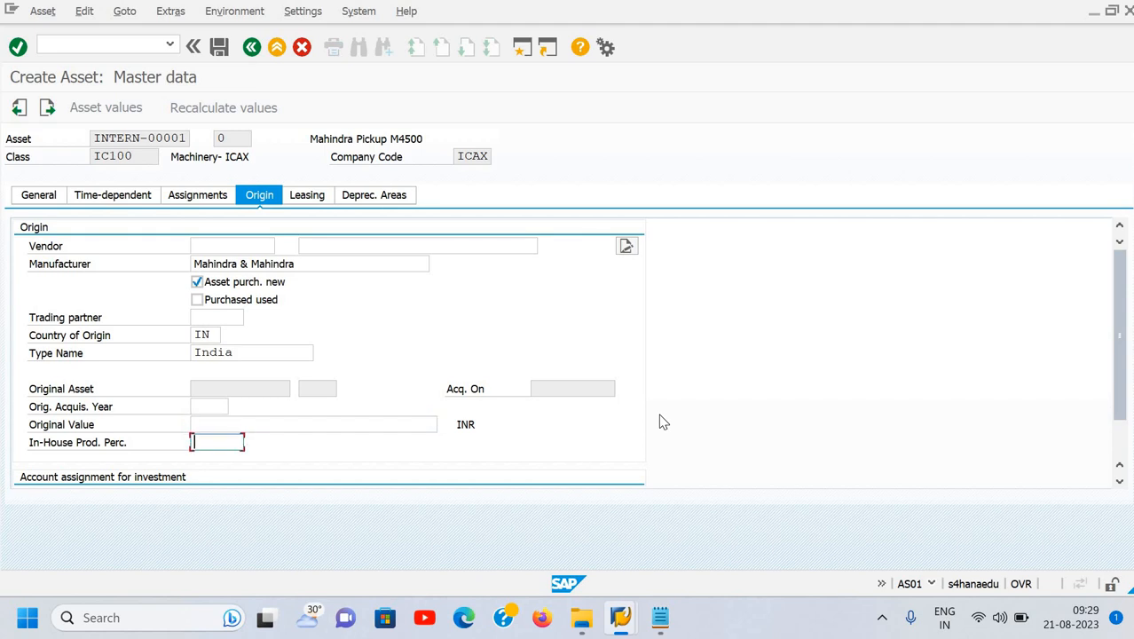
key(Tab)
key(Tab)
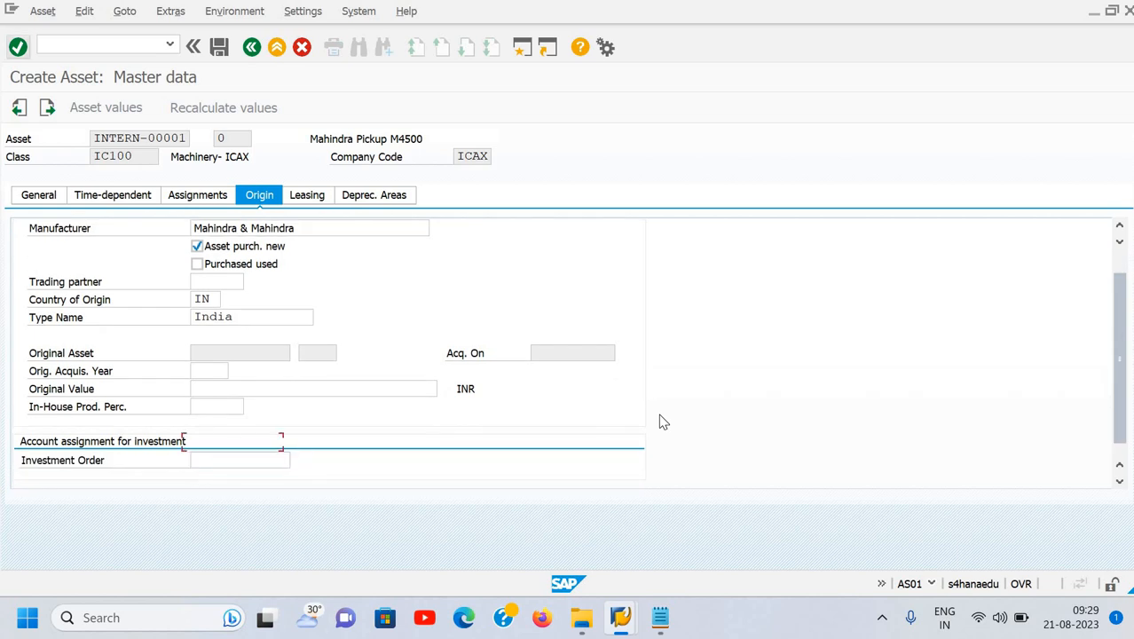
- Look over the asset's leasing fields, including number of lease payments and lease payment, and return to its general data
click(320, 197)
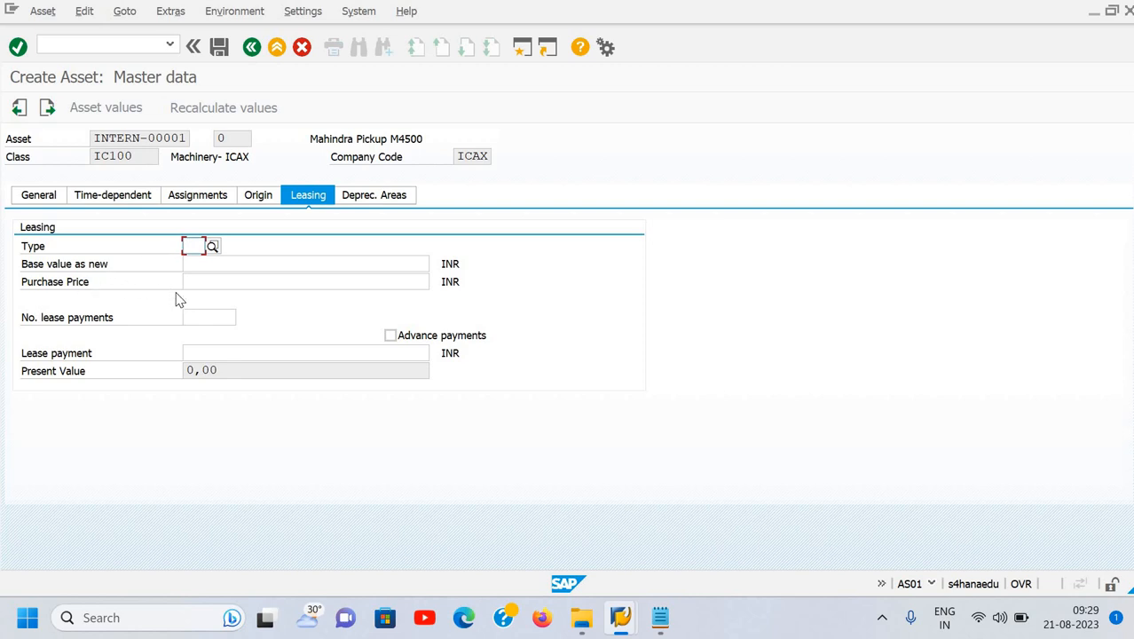
click(195, 320)
click(254, 352)
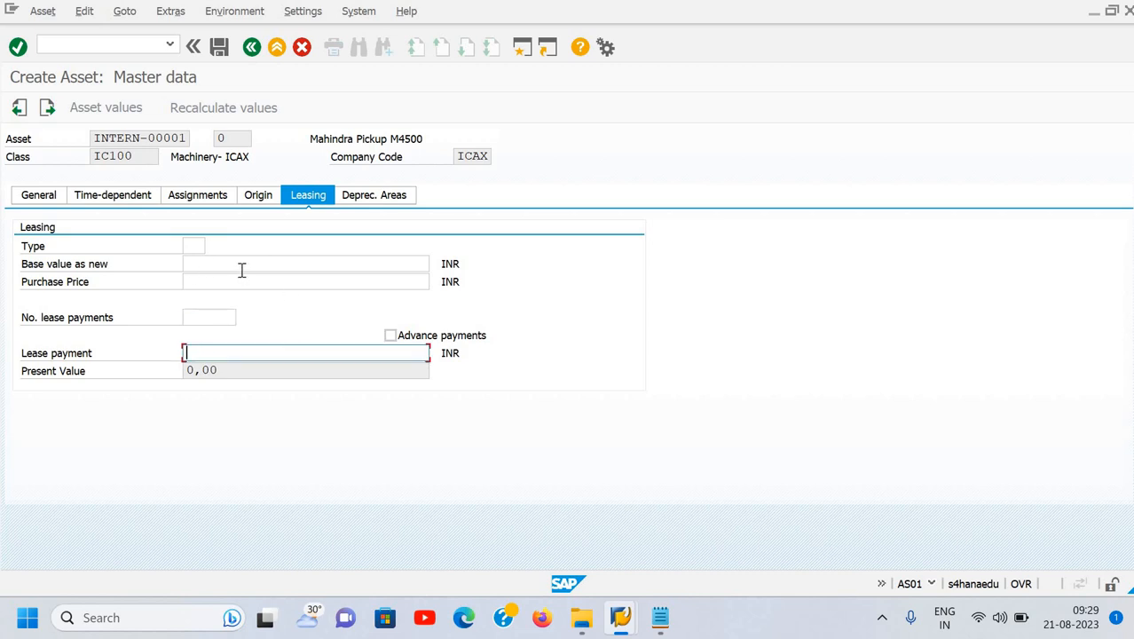
click(38, 198)
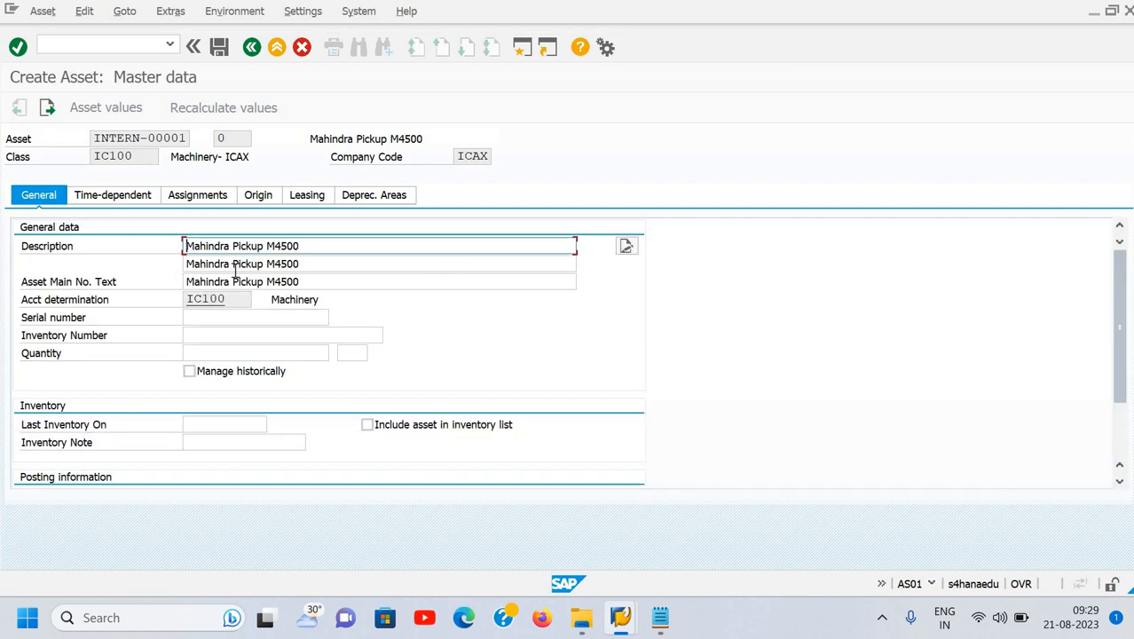
- Browse the available depreciation keys for the asset's book depreciation area and close the list without choosing one
click(379, 198)
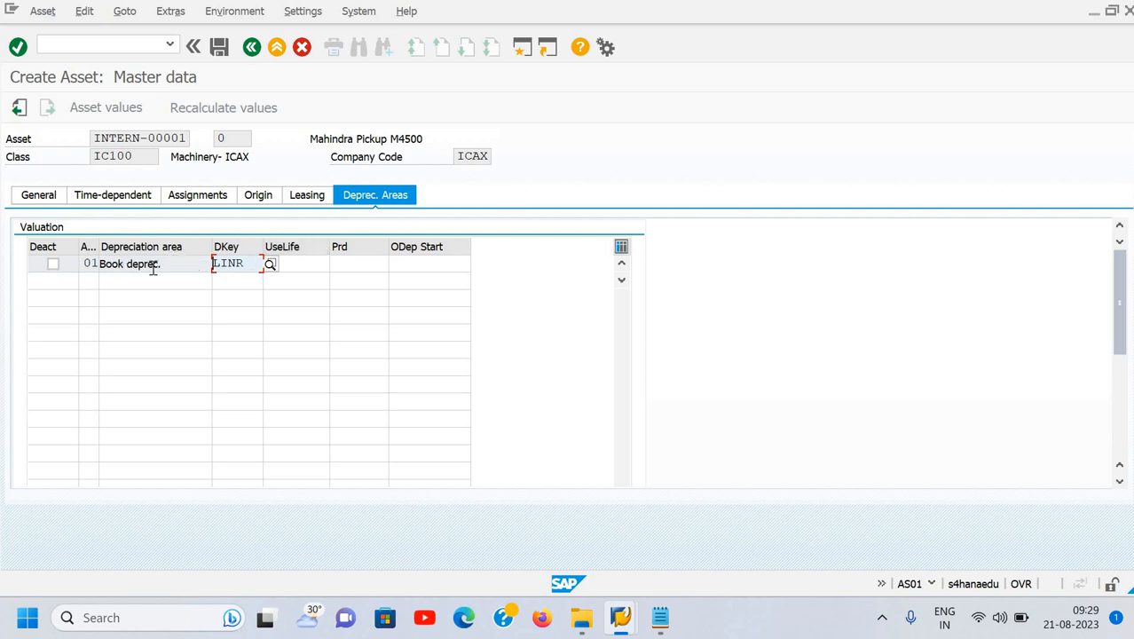
click(271, 265)
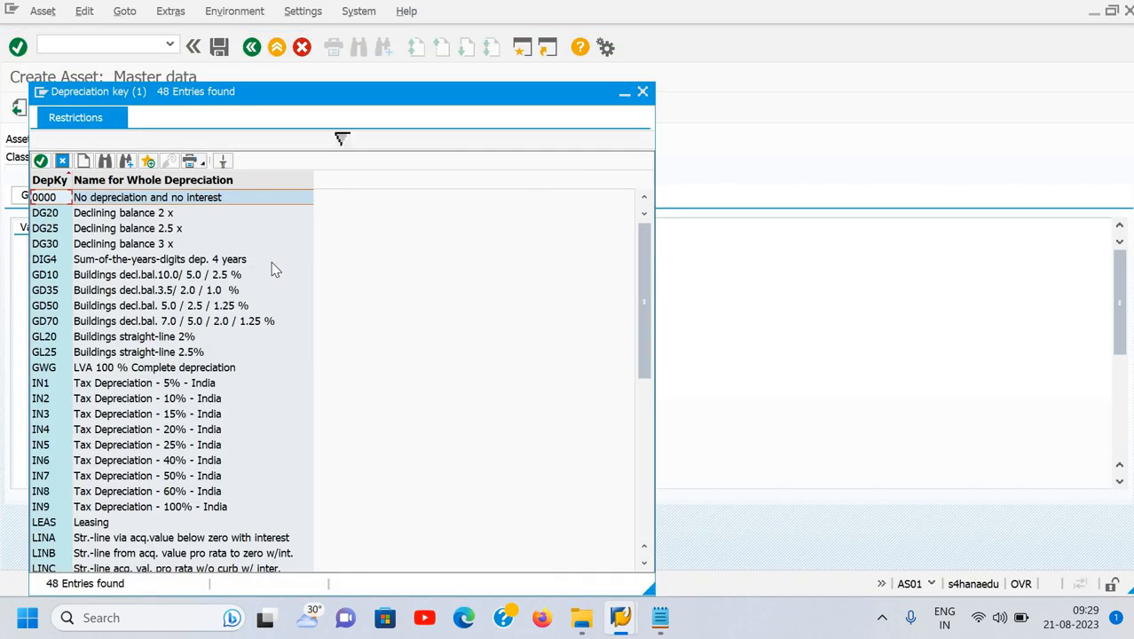
key(Down)
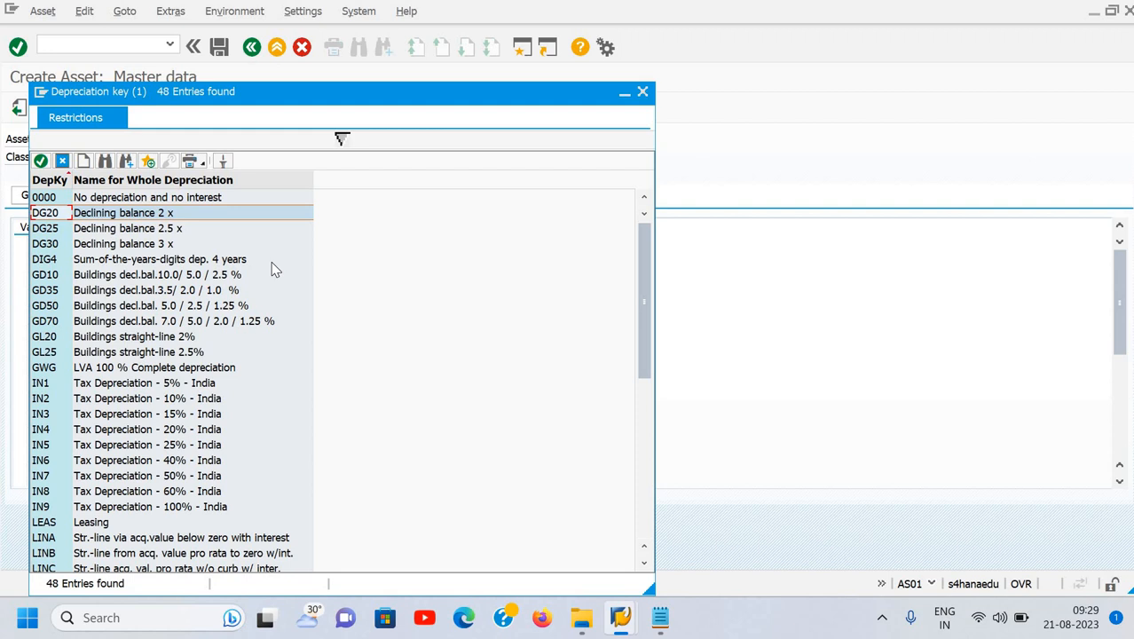
key(Down)
key(Down)
key(Down)
key(Down)
key(Down)
key(Down)
key(Down)
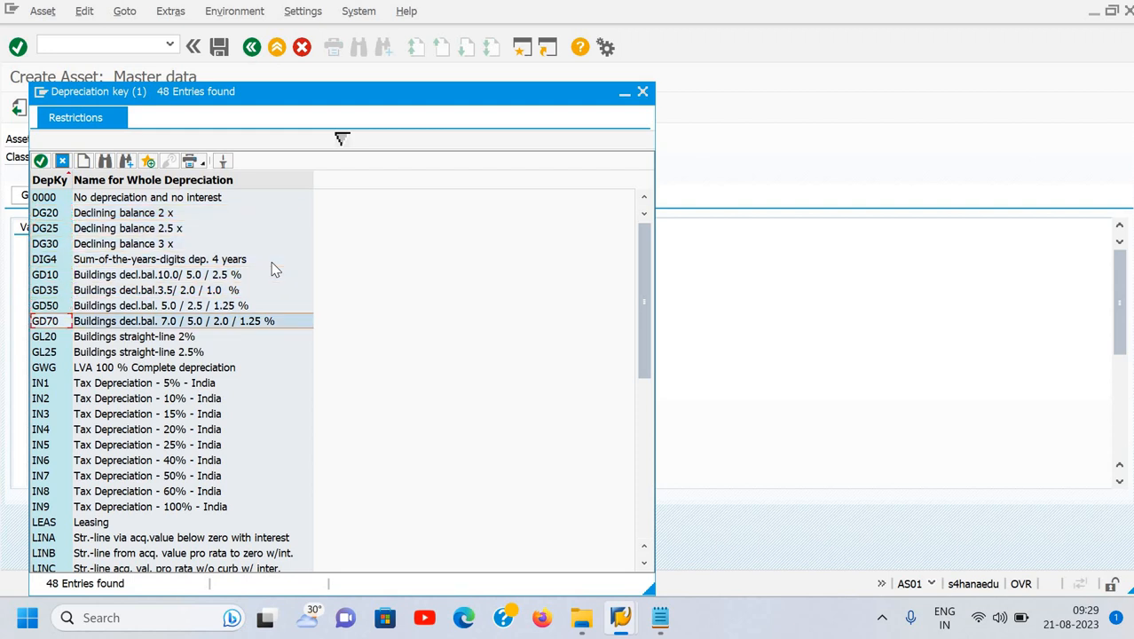
key(Down)
key(Down)
key(Down)
key(Down)
key(Down)
key(Down)
key(Down)
key(Down)
key(Down)
key(Down)
key(Down)
key(Down)
key(Down)
key(Down)
key(Down)
key(Down)
key(Down)
key(Down)
key(Down)
key(Down)
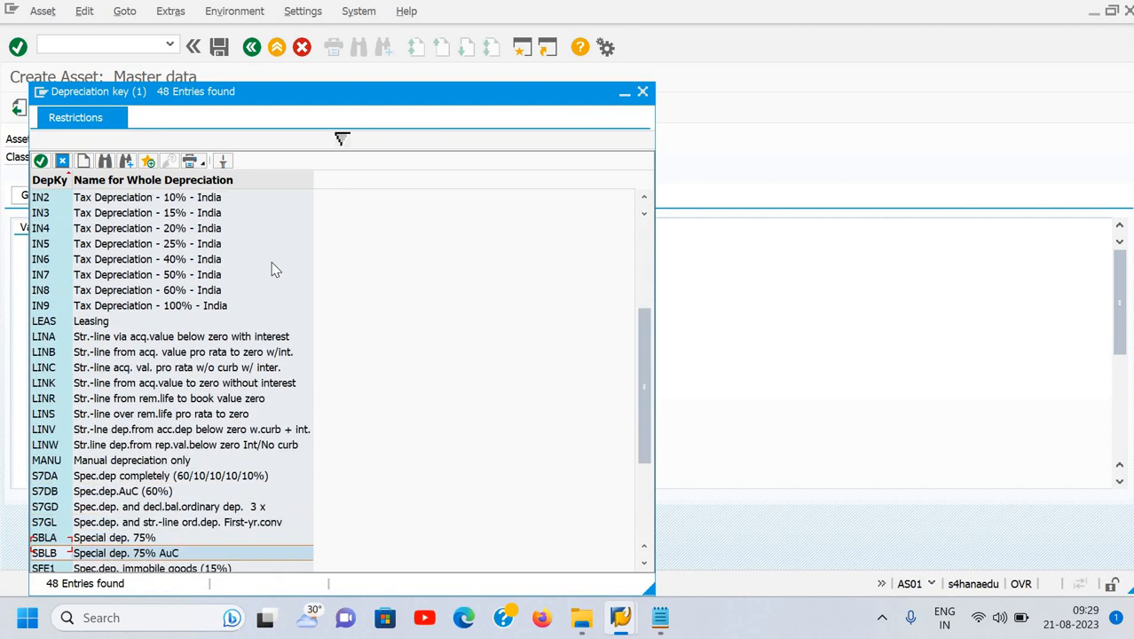
key(Up)
key(Up)
key(Up)
key(Up)
key(Up)
key(Up)
key(Up)
key(Up)
key(Up)
key(Up)
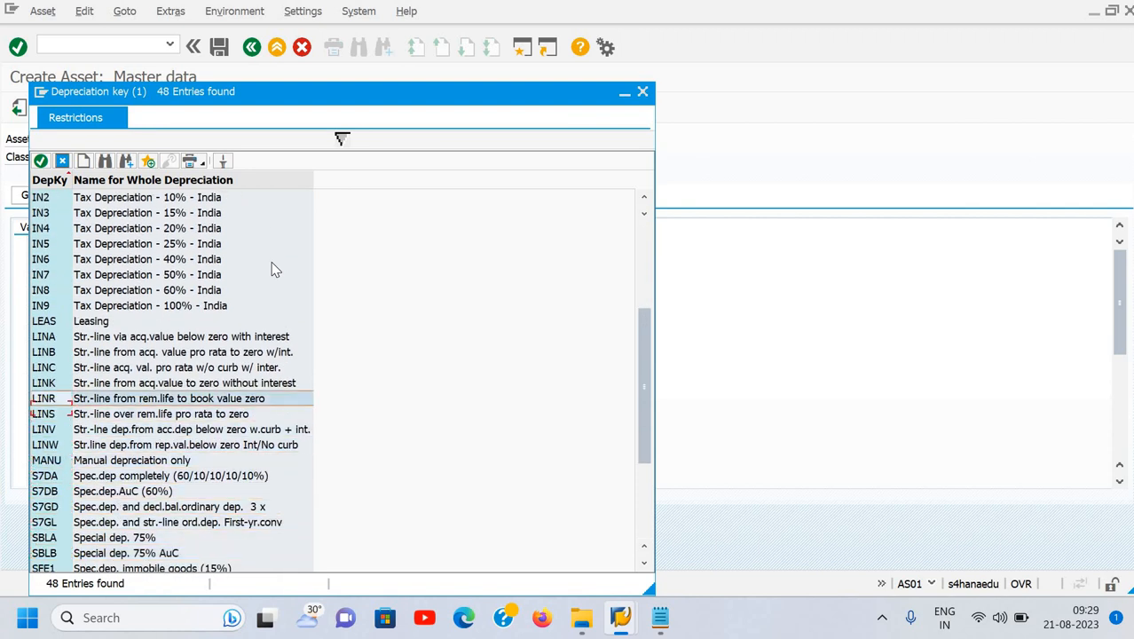
key(Up)
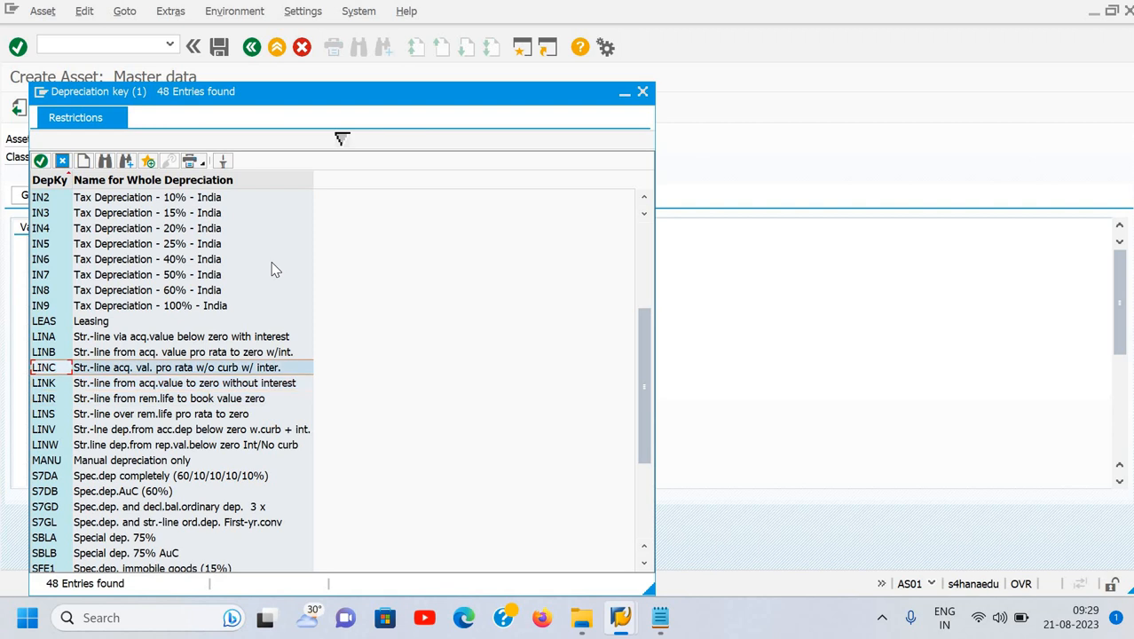
key(Down)
key(Down)
key(Down)
key(Down)
key(Down)
key(Down)
key(Down)
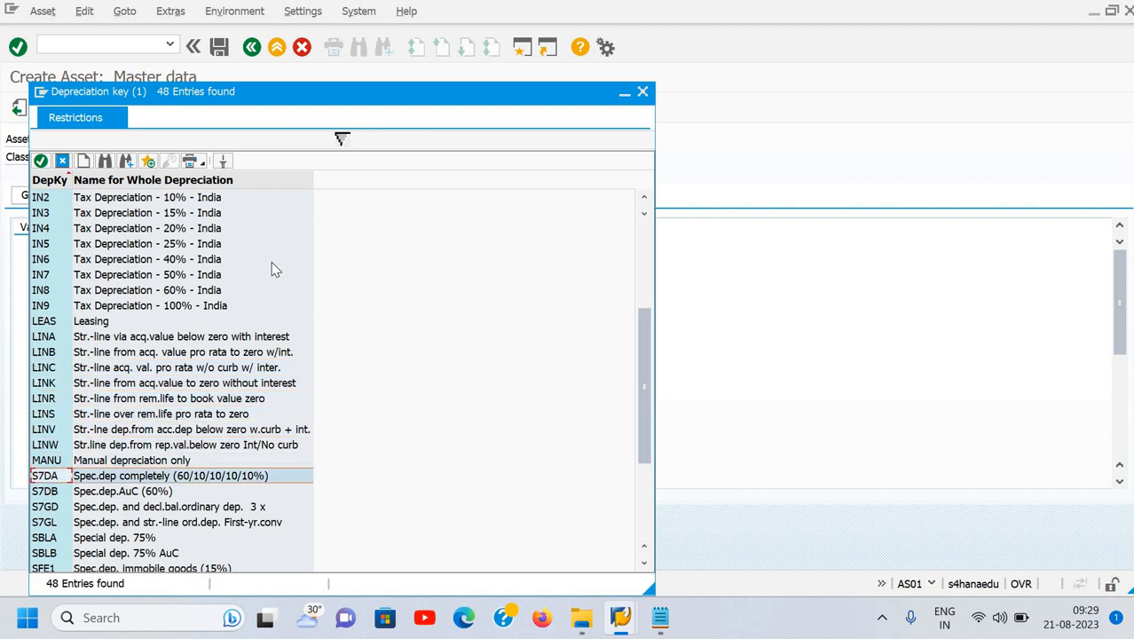
key(Up)
key(Up)
key(Up)
key(Up)
key(Up)
key(Up)
key(Up)
key(Up)
key(Up)
key(Up)
key(Up)
key(Up)
key(Up)
key(Up)
key(Up)
key(Up)
key(Up)
key(Up)
key(Up)
key(Up)
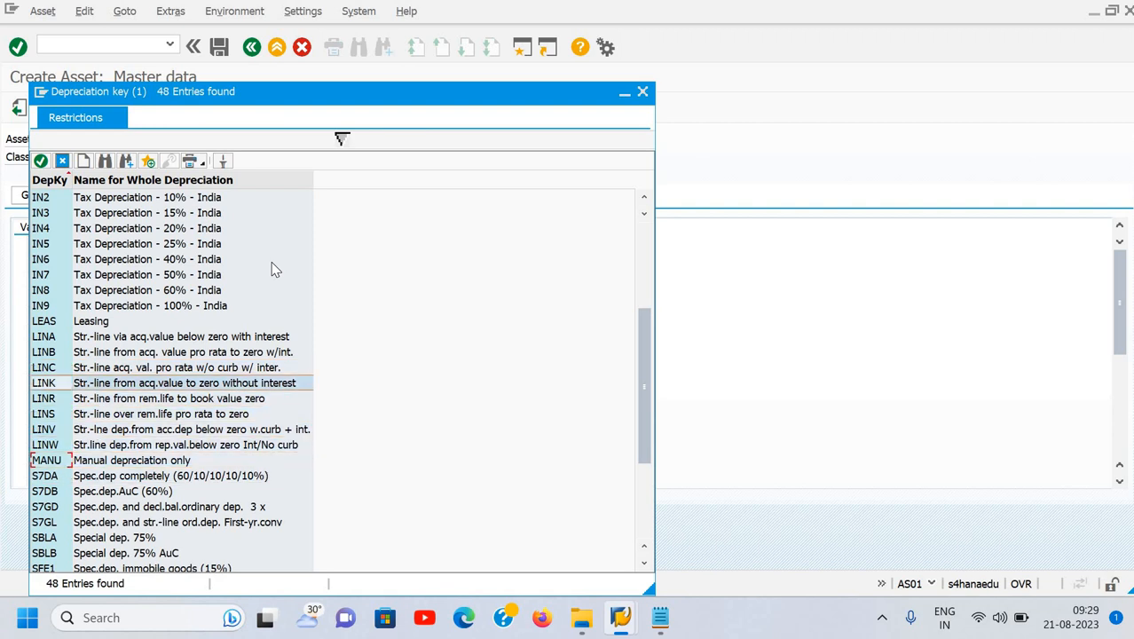
key(Down)
key(Down)
key(Down)
key(Down)
key(Down)
key(Down)
key(Down)
key(Down)
key(Down)
key(Down)
key(Down)
key(Down)
key(Down)
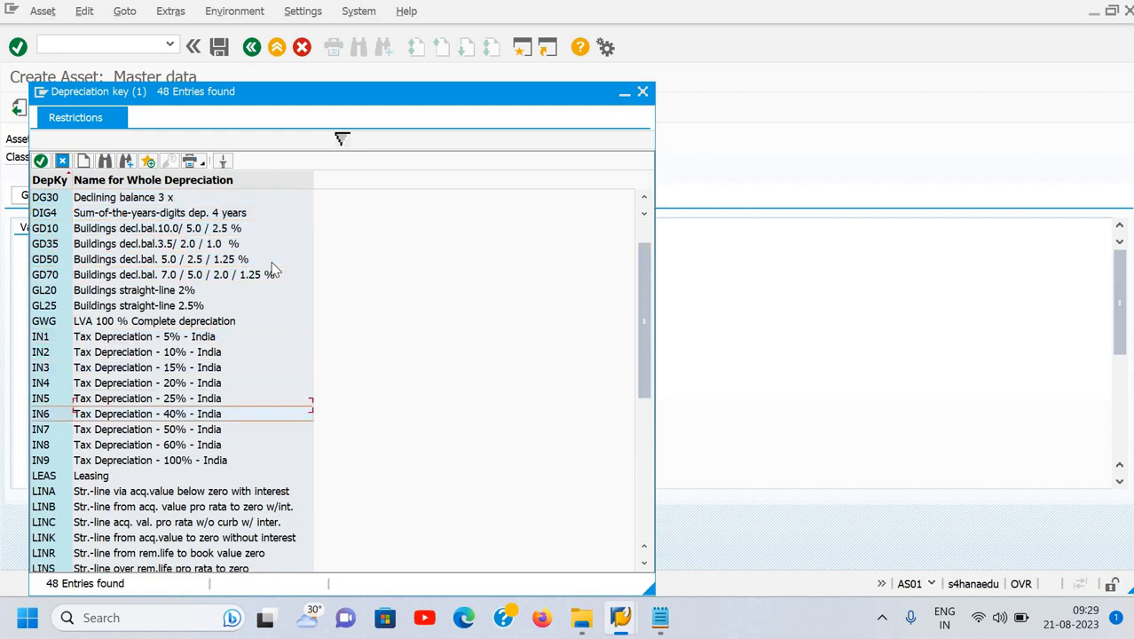
key(Up)
key(Up)
key(Up)
key(Up)
key(Up)
key(Up)
key(Up)
key(Up)
key(Up)
key(Up)
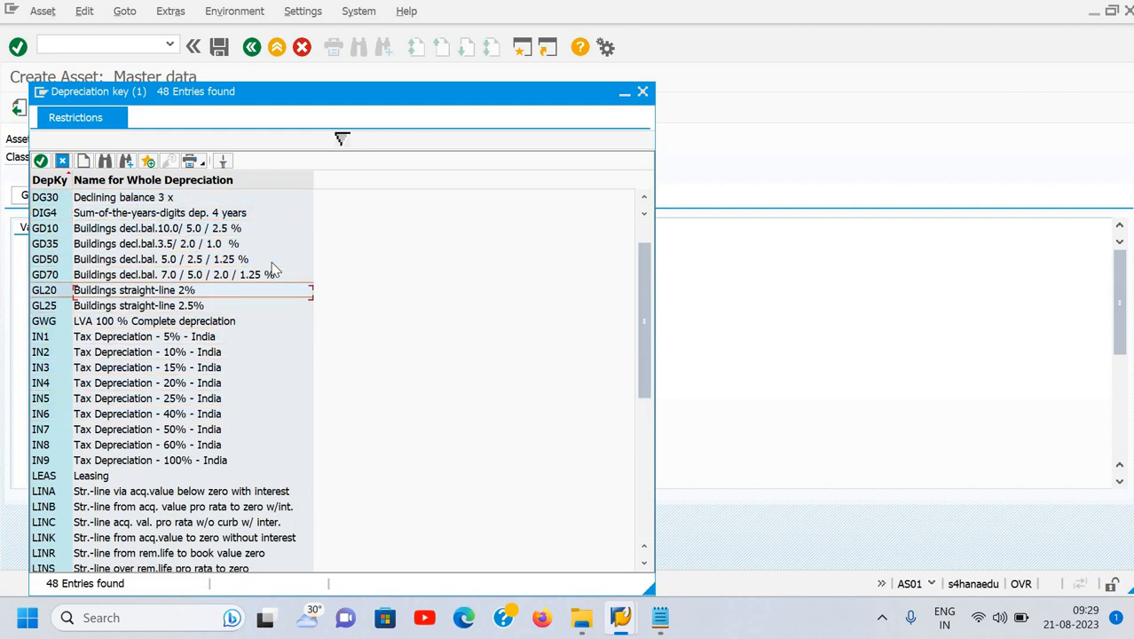
key(Up)
key(Up)
key(Escape)
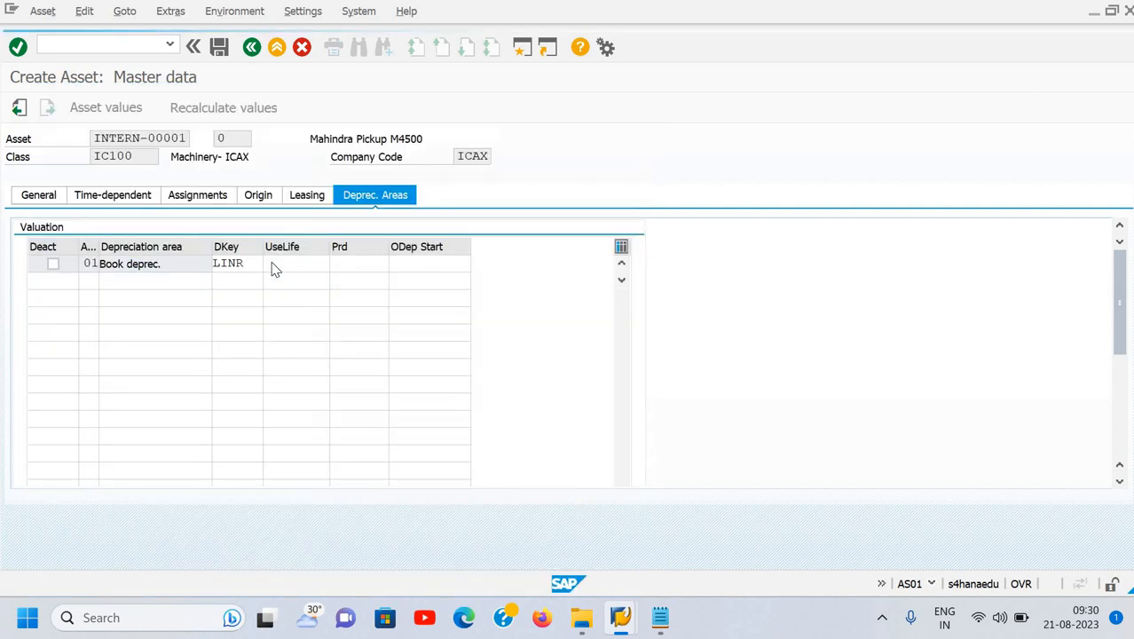
- Set the useful life of the book depreciation area to 10 and save the new asset
click(272, 264)
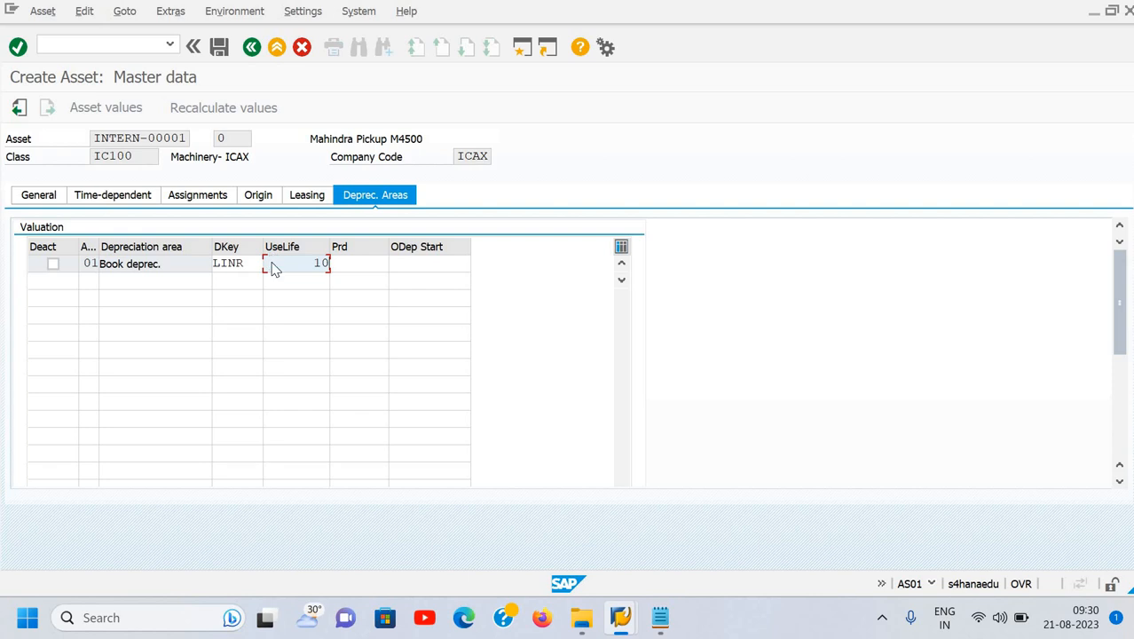
key(Return)
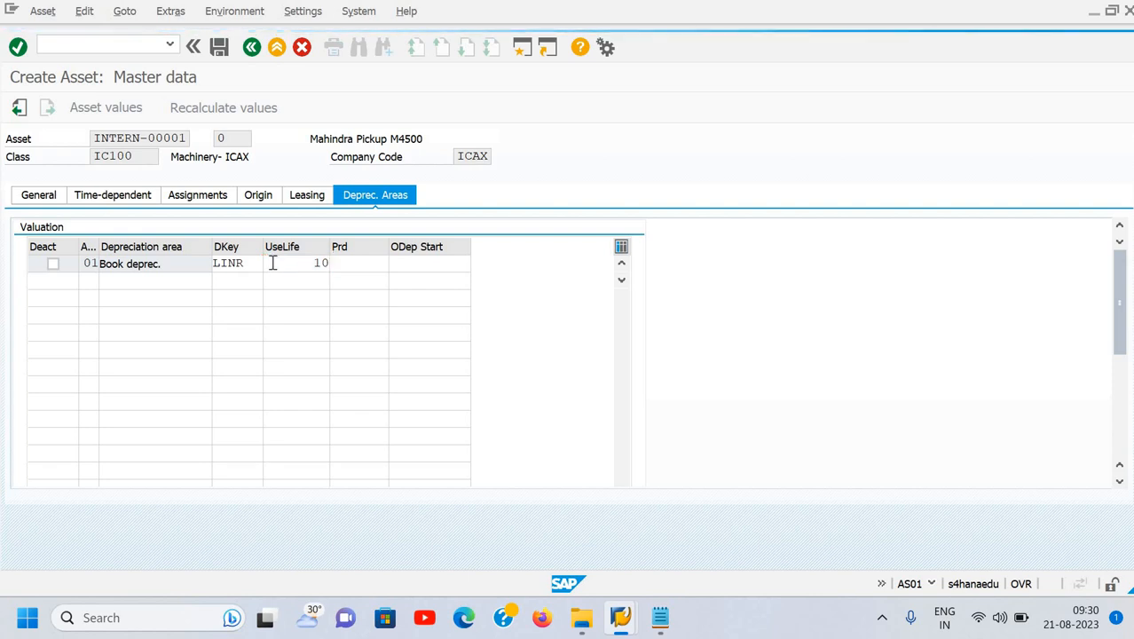
click(427, 264)
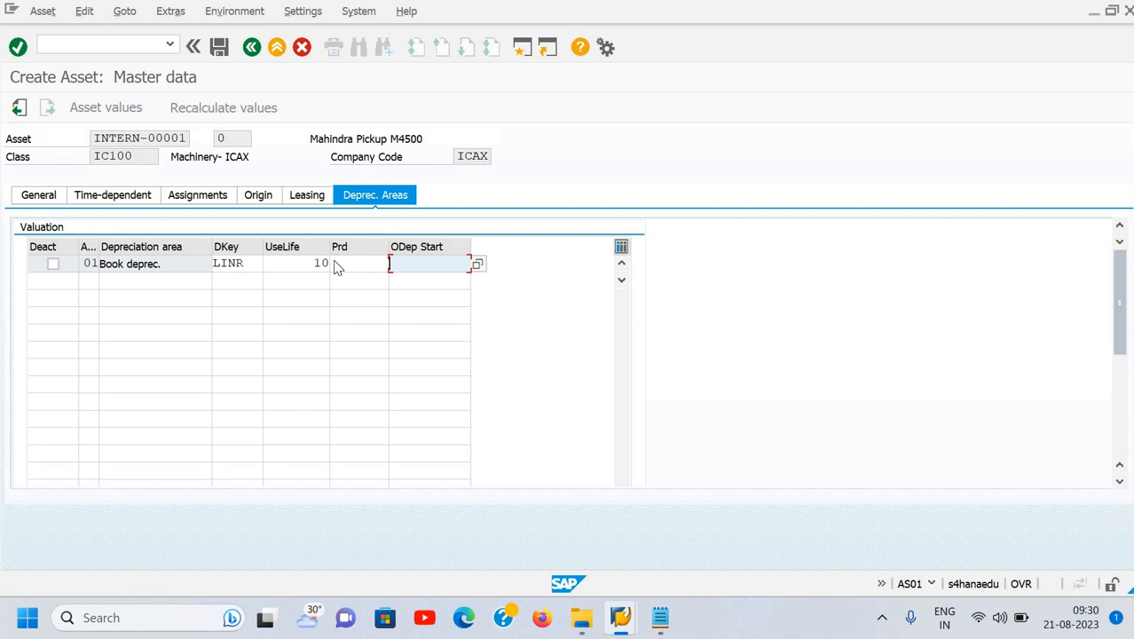
key(Return)
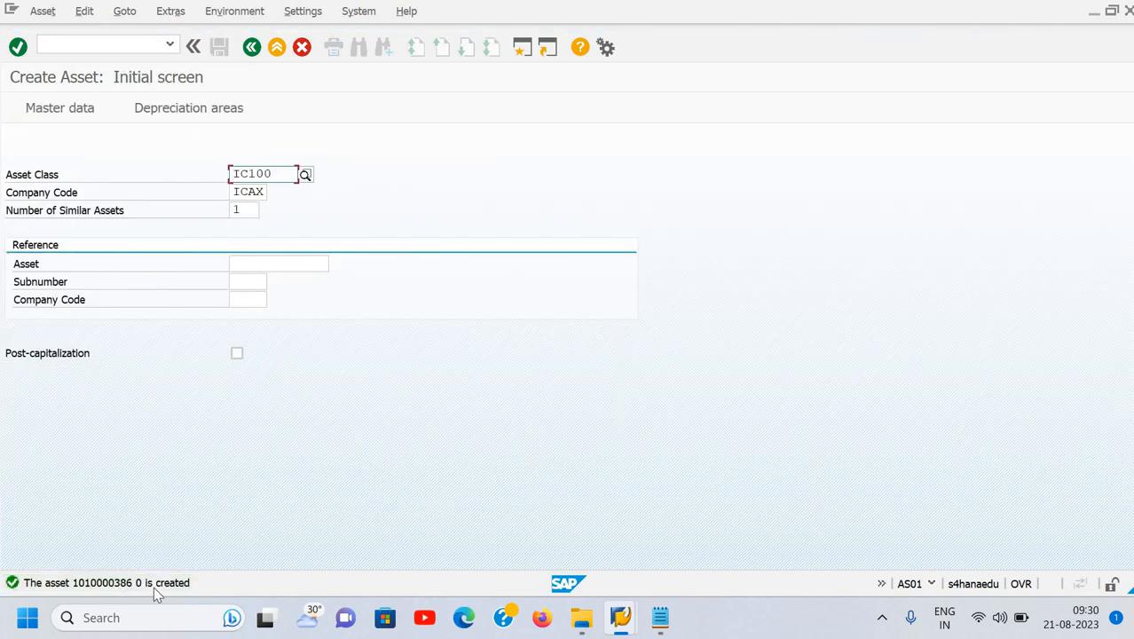
- Open the details of the asset creation message and copy its headline text
double_click(153, 584)
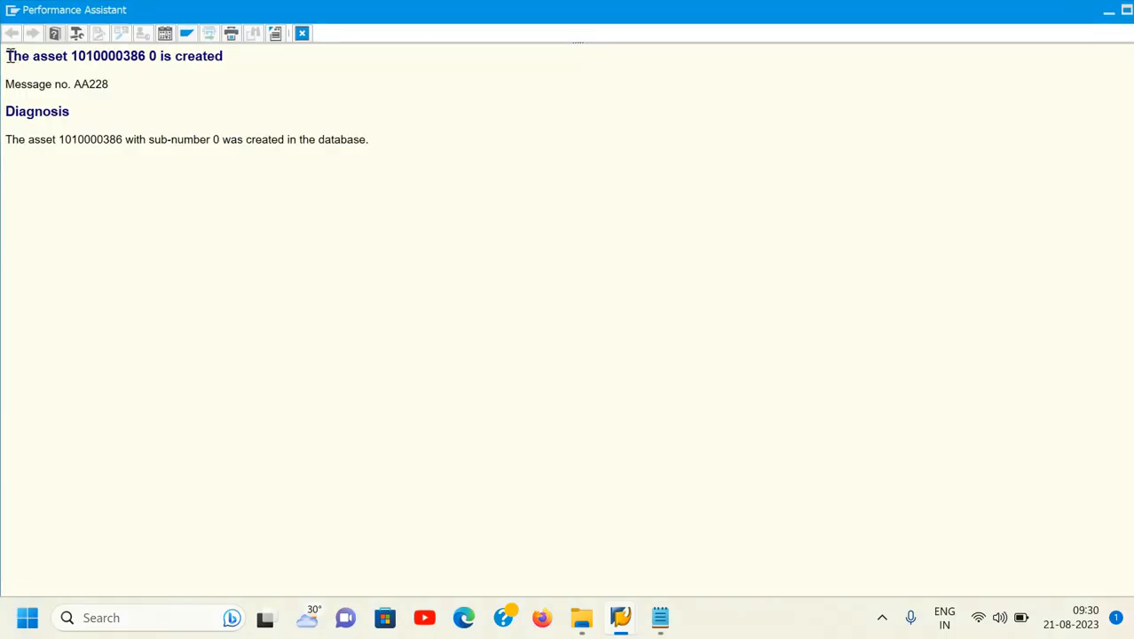
drag(7, 56, 221, 70)
key(ctrl+c)
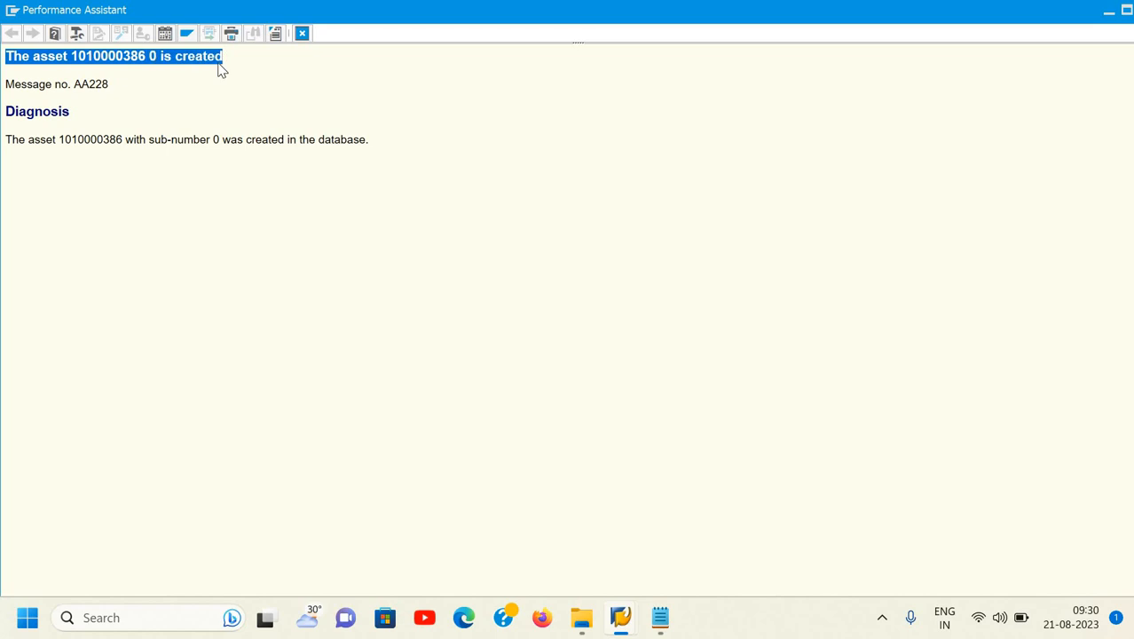
key(alt+space)
key(super+r)
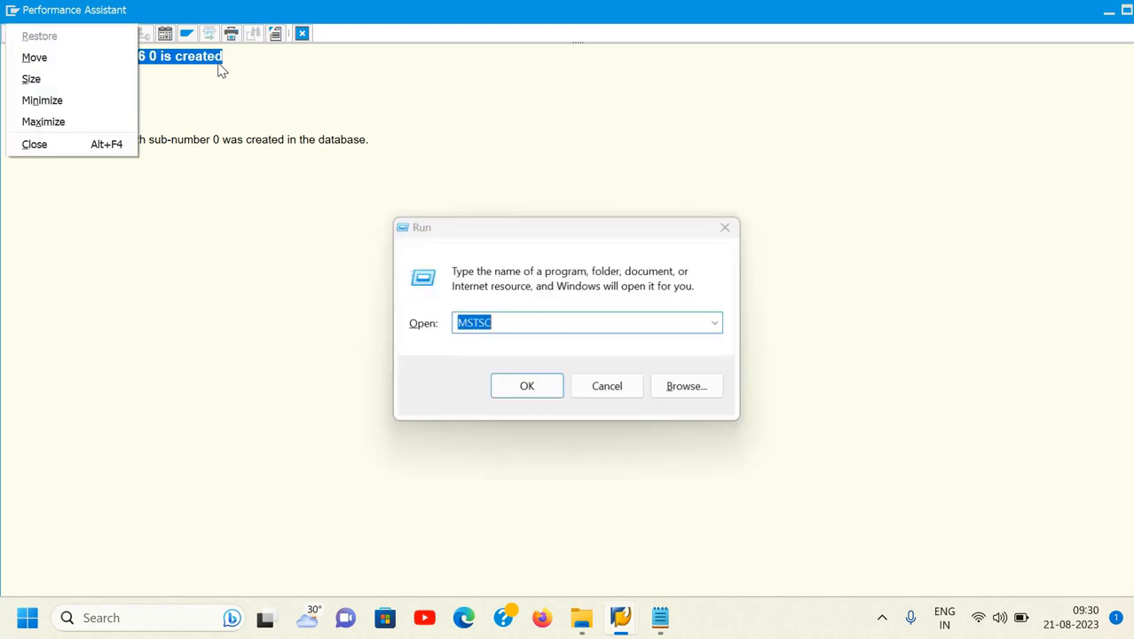
key(Return)
text(otp)
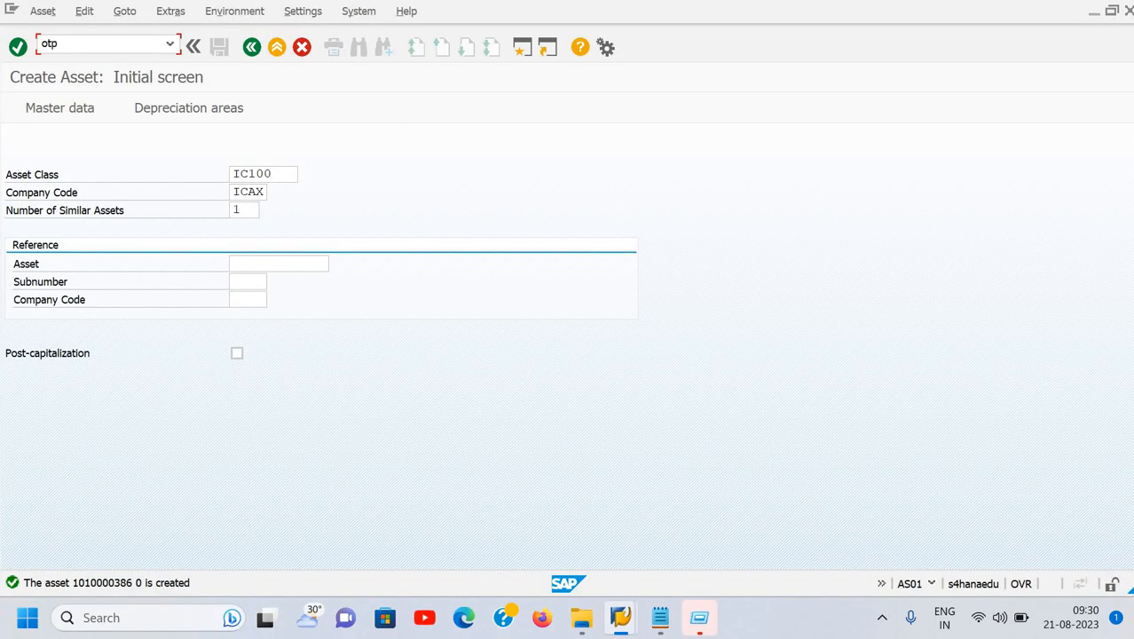
text(ad)
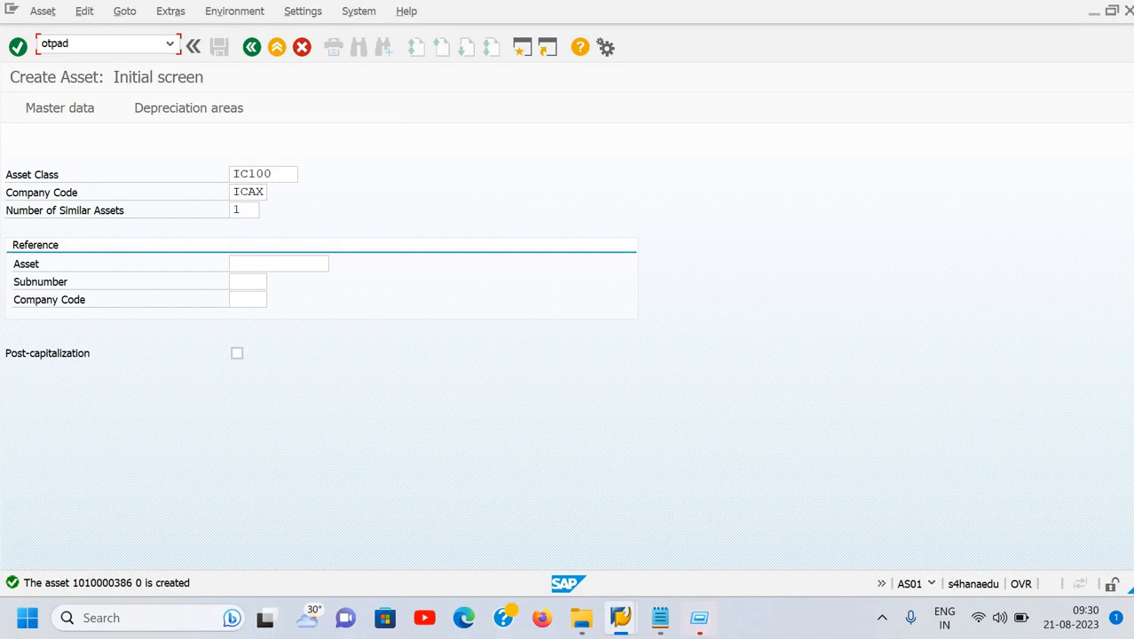
key(BackSpace)
key(BackSpace)
key(BackSpace)
- Switch to Notepad and paste the copied asset creation message into a new document
click(668, 619)
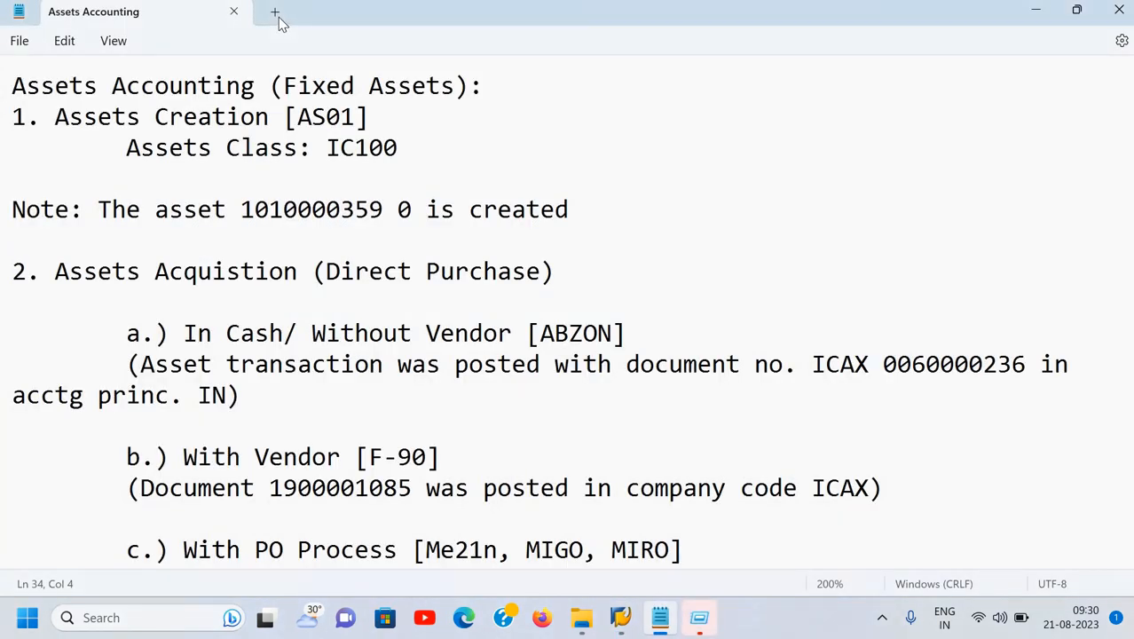
click(277, 18)
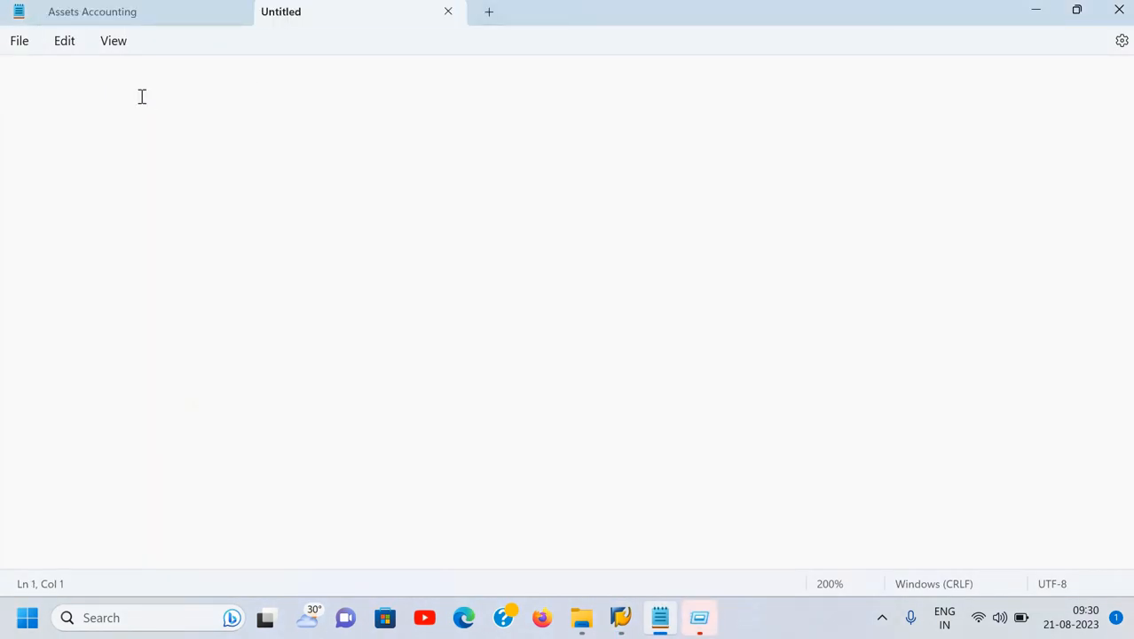
key(ctrl+v)
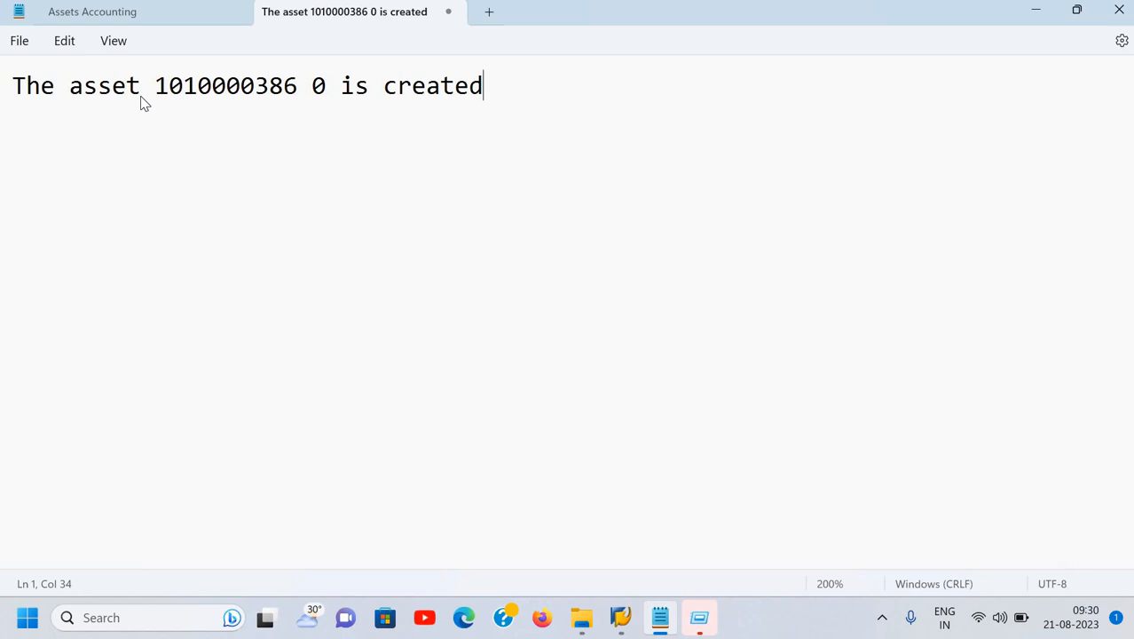
- In the Assets Accounting notes, review the direct purchase options and highlight "In Cash/ Without Vendor" and its transaction code ABZON
click(92, 12)
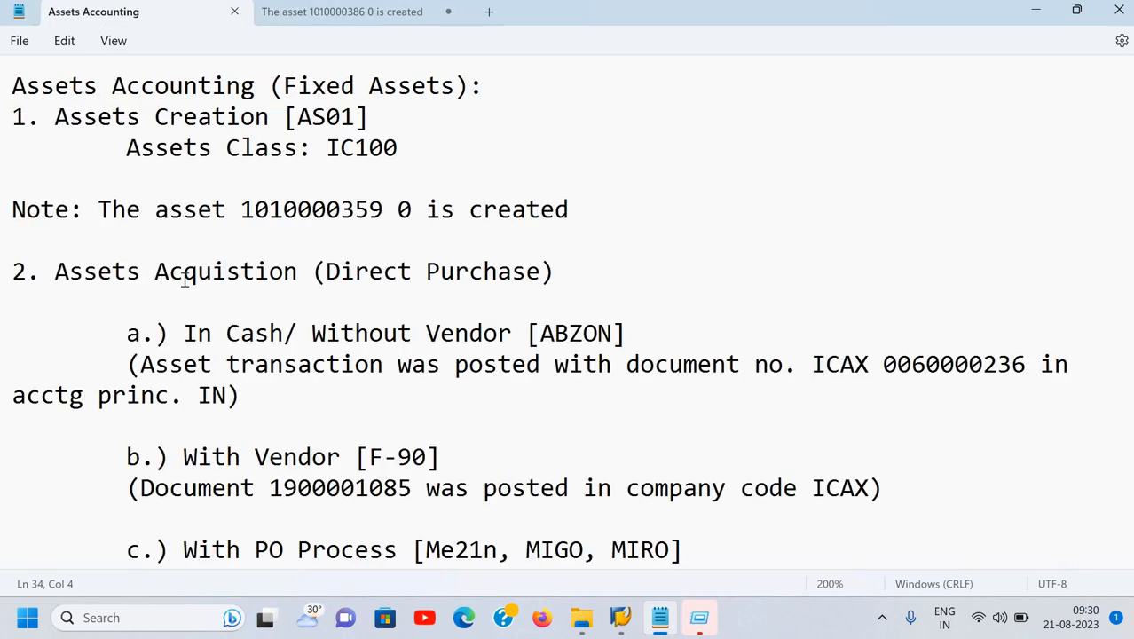
click(125, 272)
scroll(125, 284, down, 1)
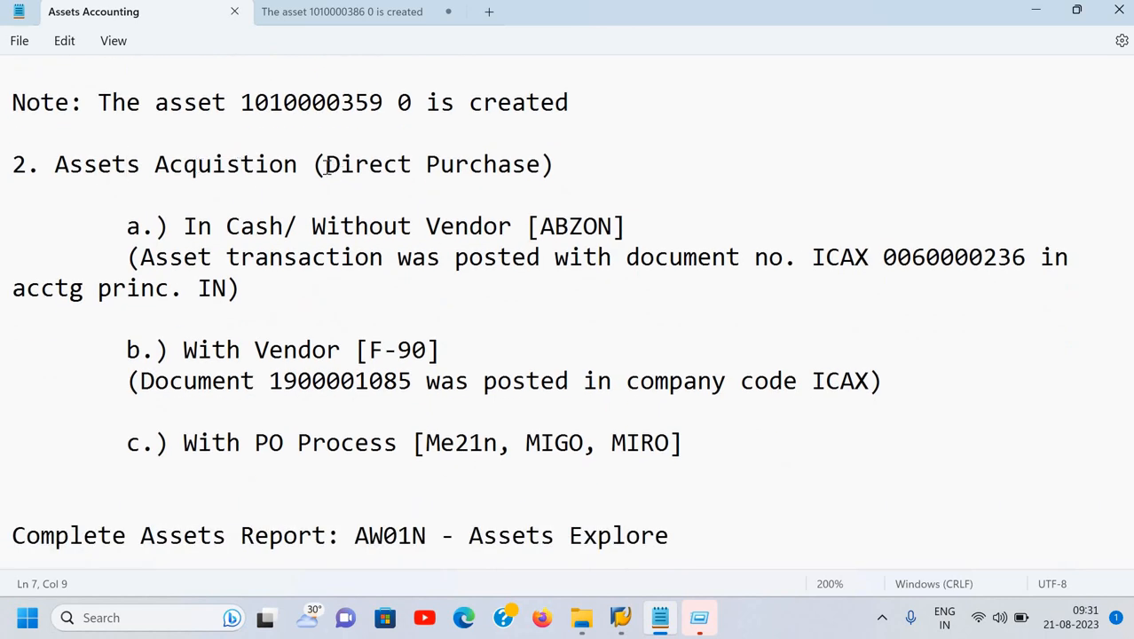
drag(326, 165, 538, 174)
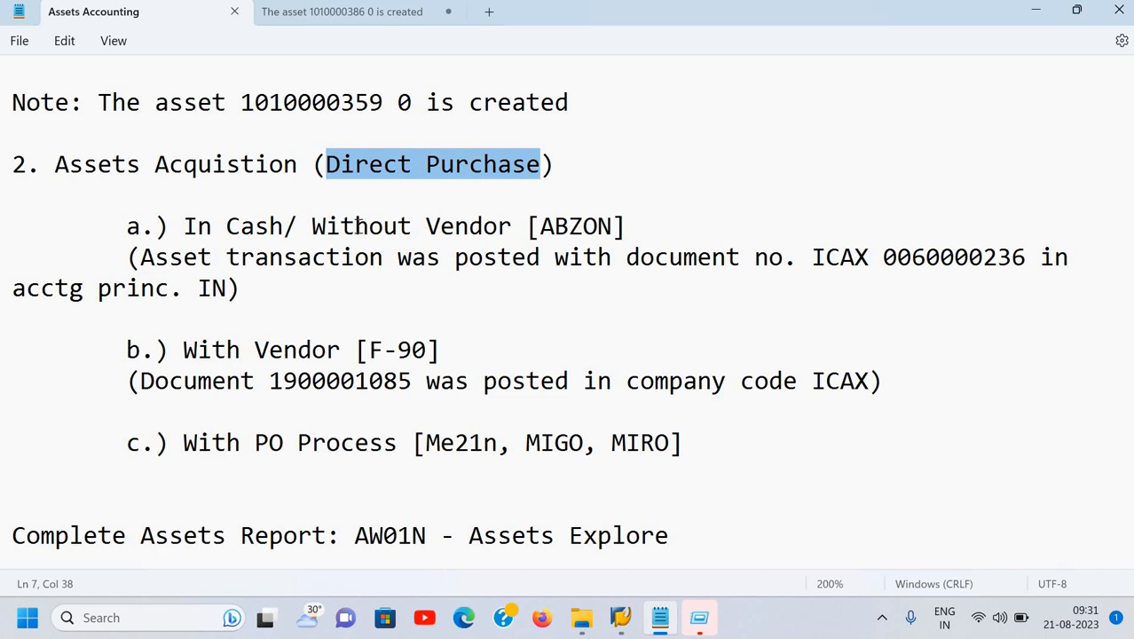
drag(185, 226, 515, 236)
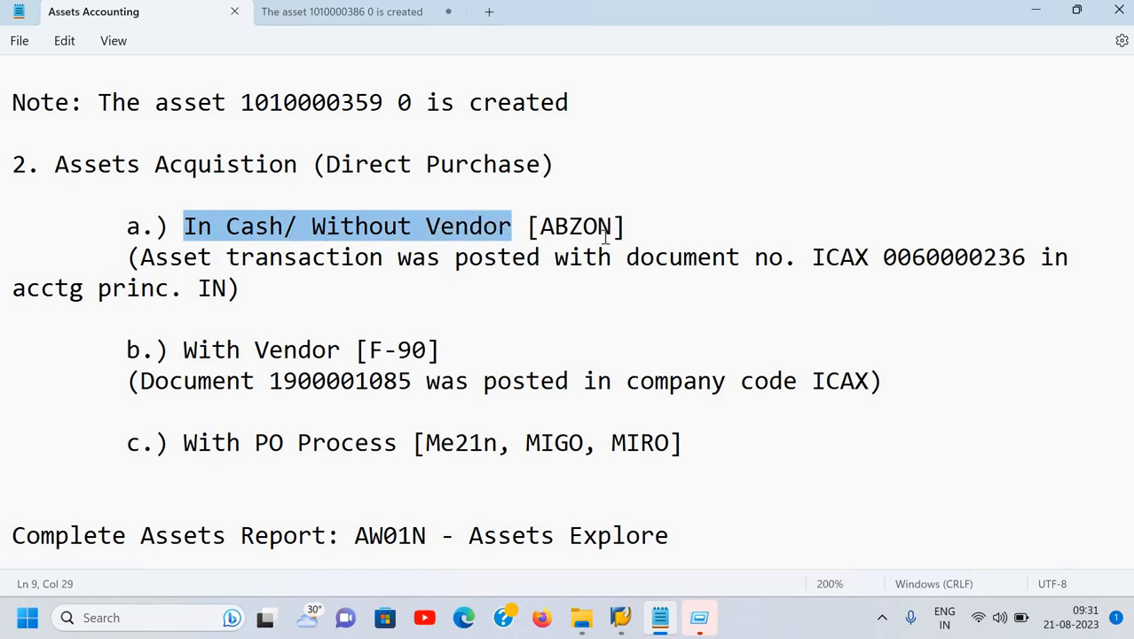
drag(540, 226, 612, 227)
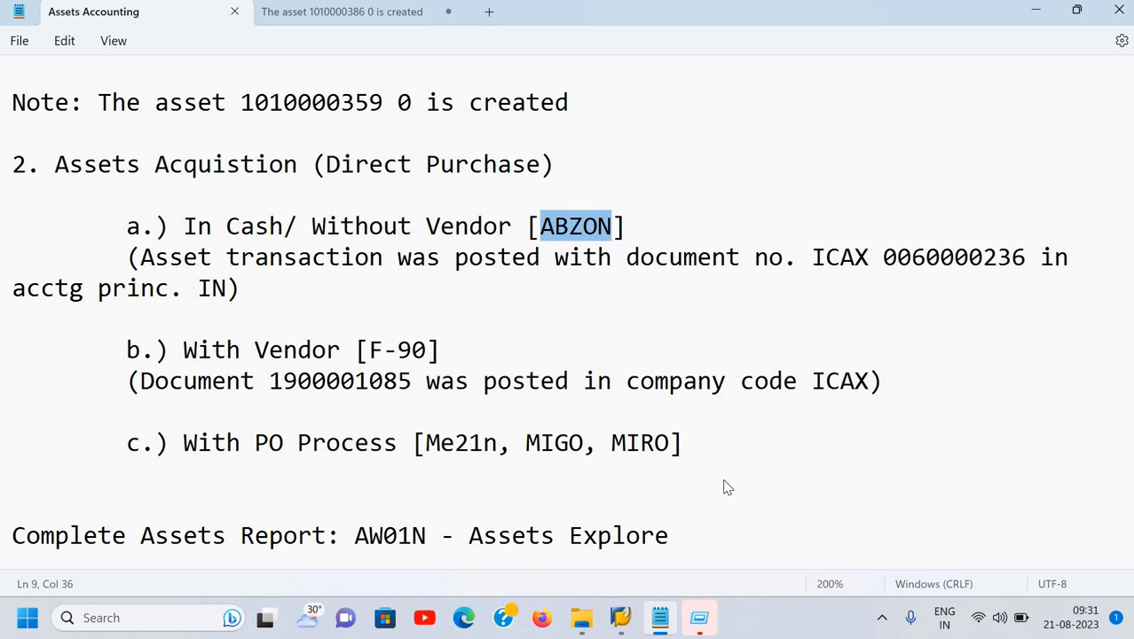
- Switch to SAP, open the new Mahindra Pickup M4500 asset through transaction AS02 and display its asset values
key(alt)
key(alt+Tab)
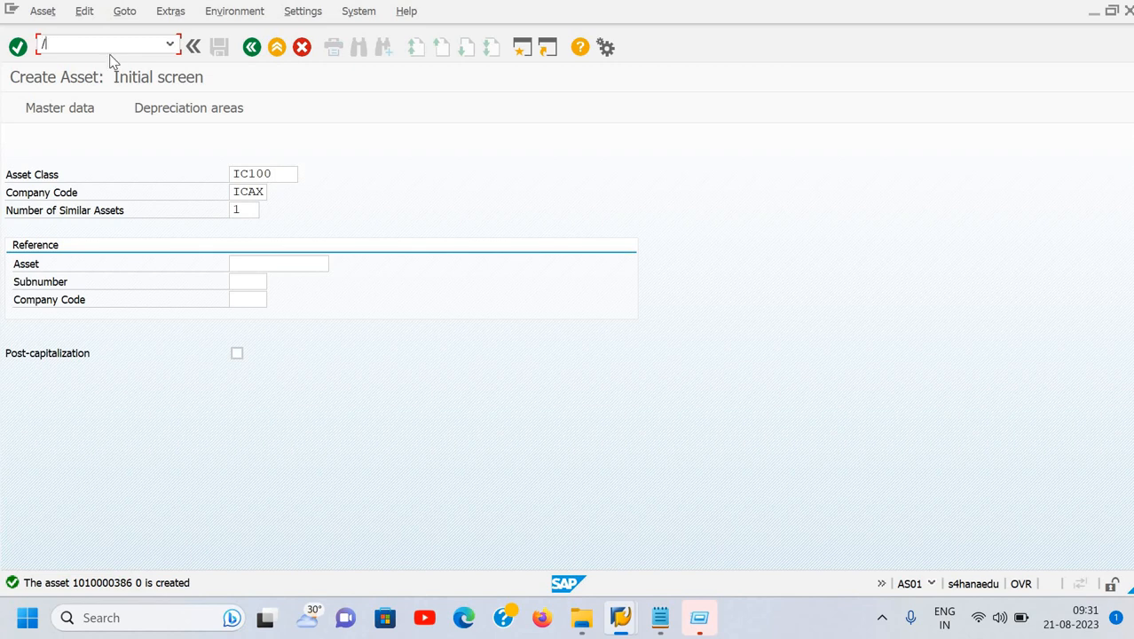
key(Return)
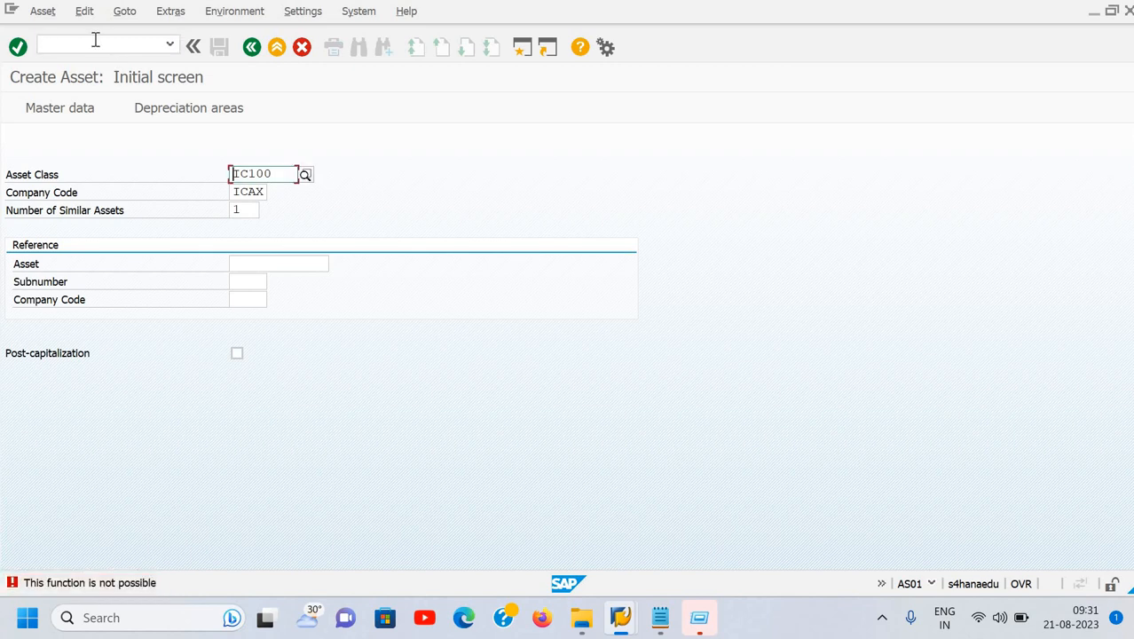
click(95, 40)
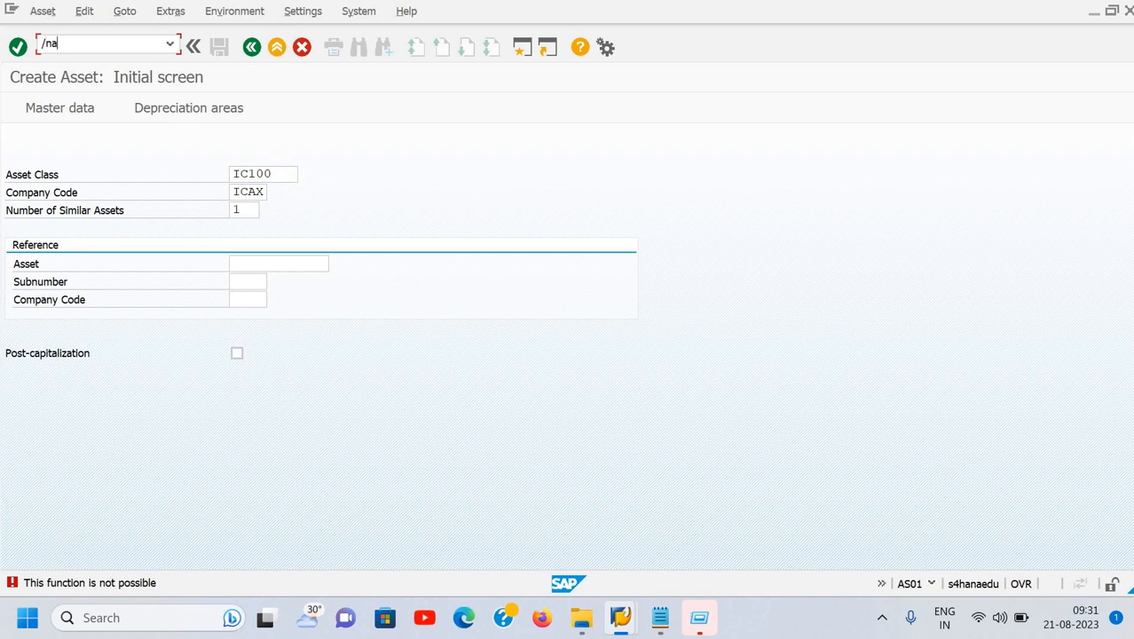
text(/nas02)
key(Return)
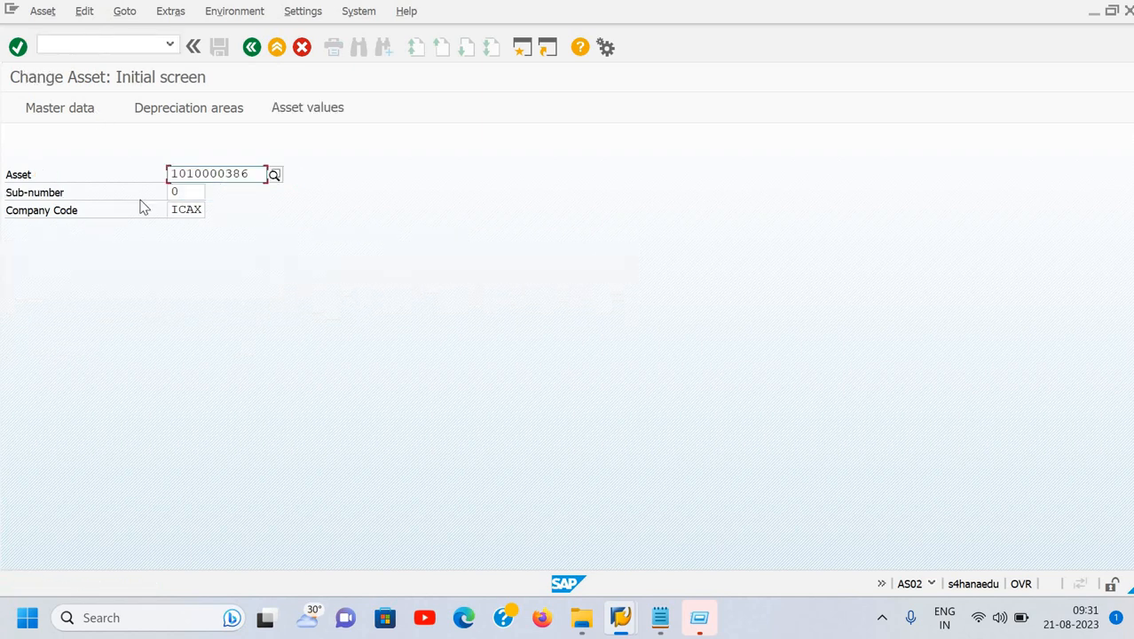
click(301, 112)
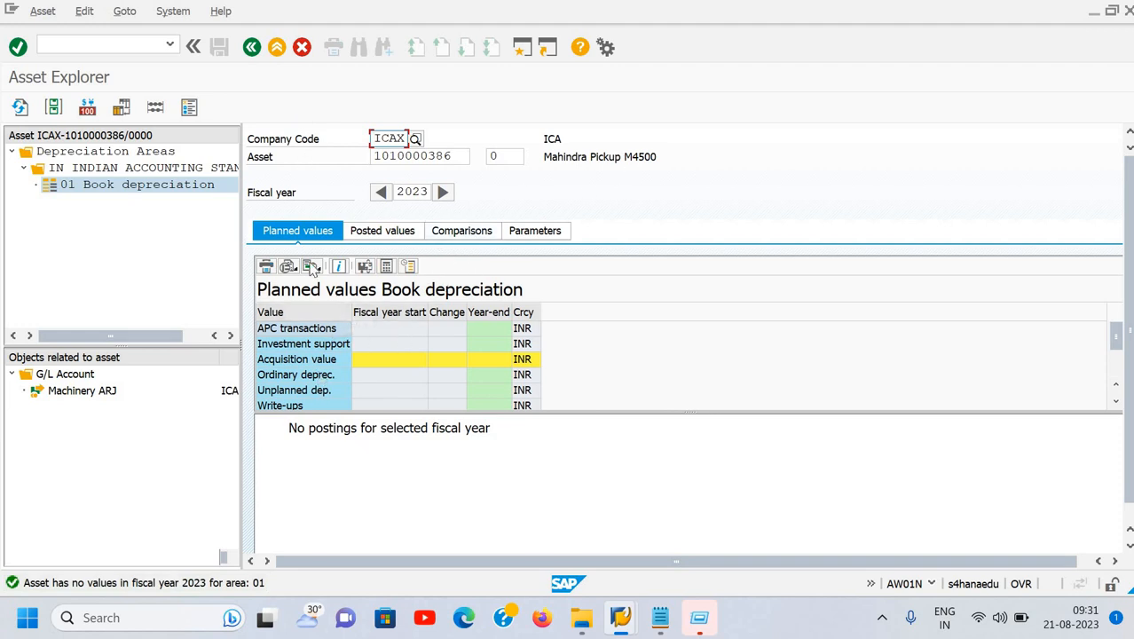
- Exit the Asset Explorer to the SAP Easy Access menu and collapse the Create and Asset folders under Fixed Assets
click(119, 42)
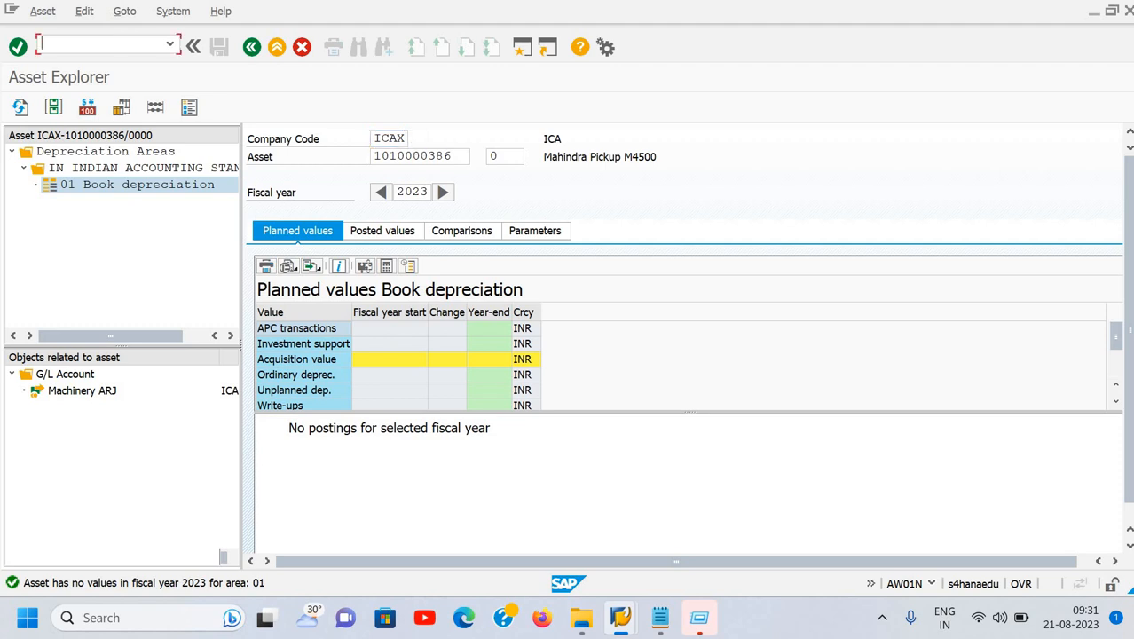
text(/n)
key(Return)
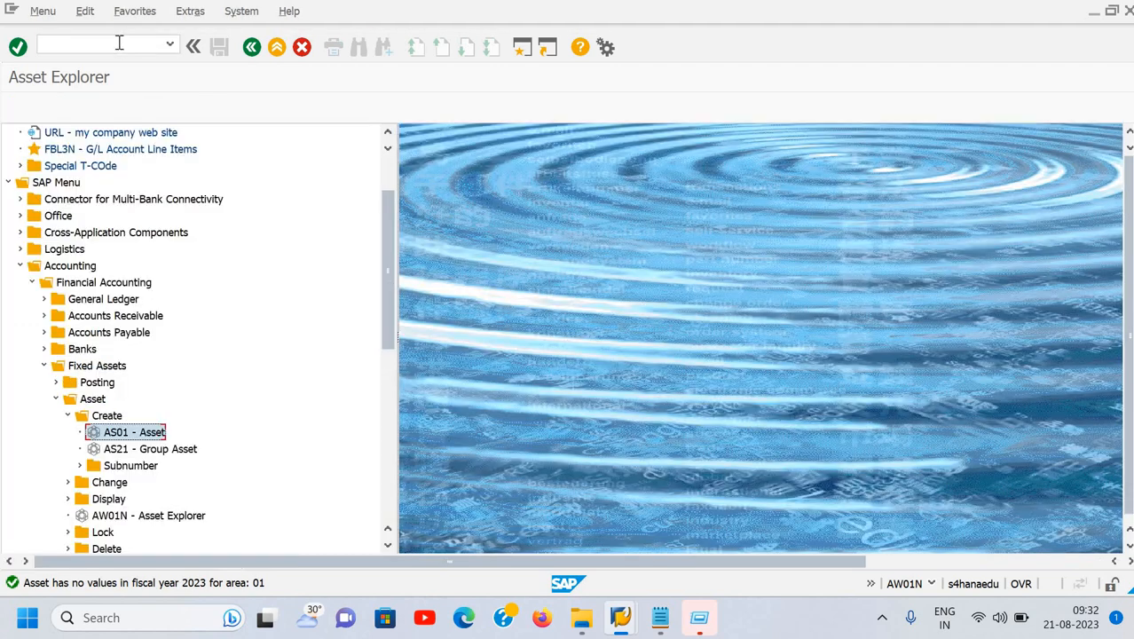
click(119, 43)
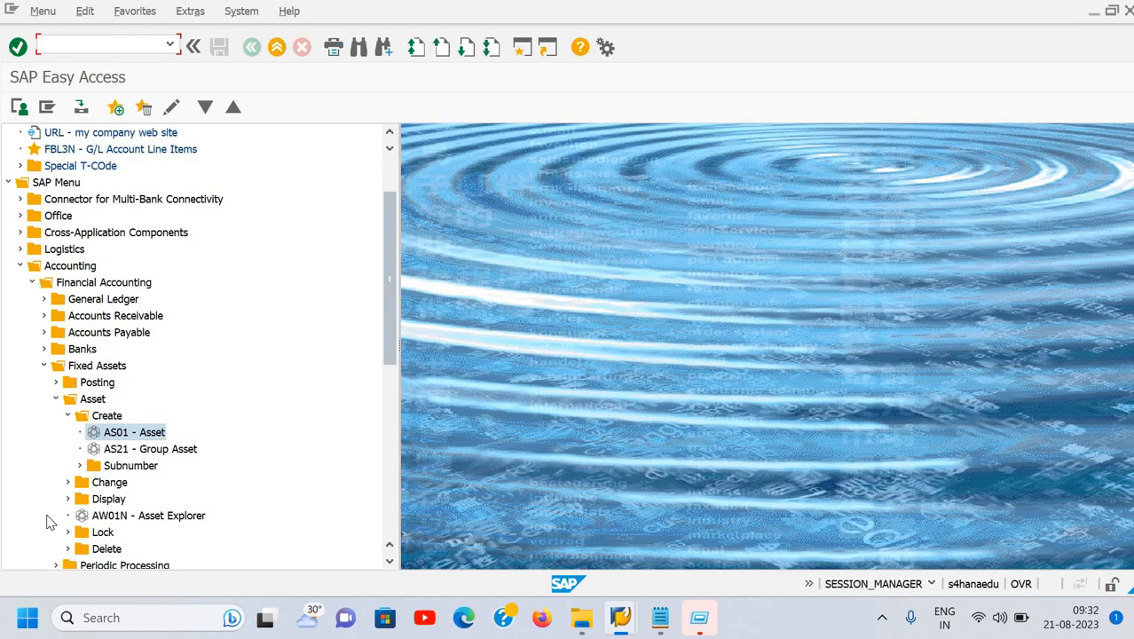
click(68, 415)
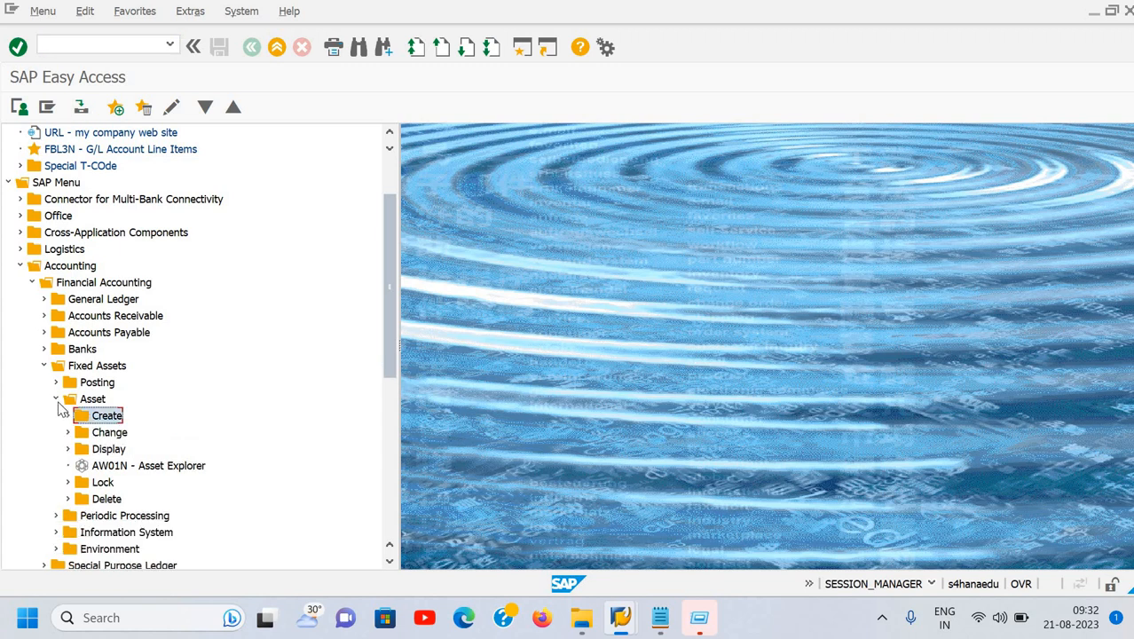
click(57, 397)
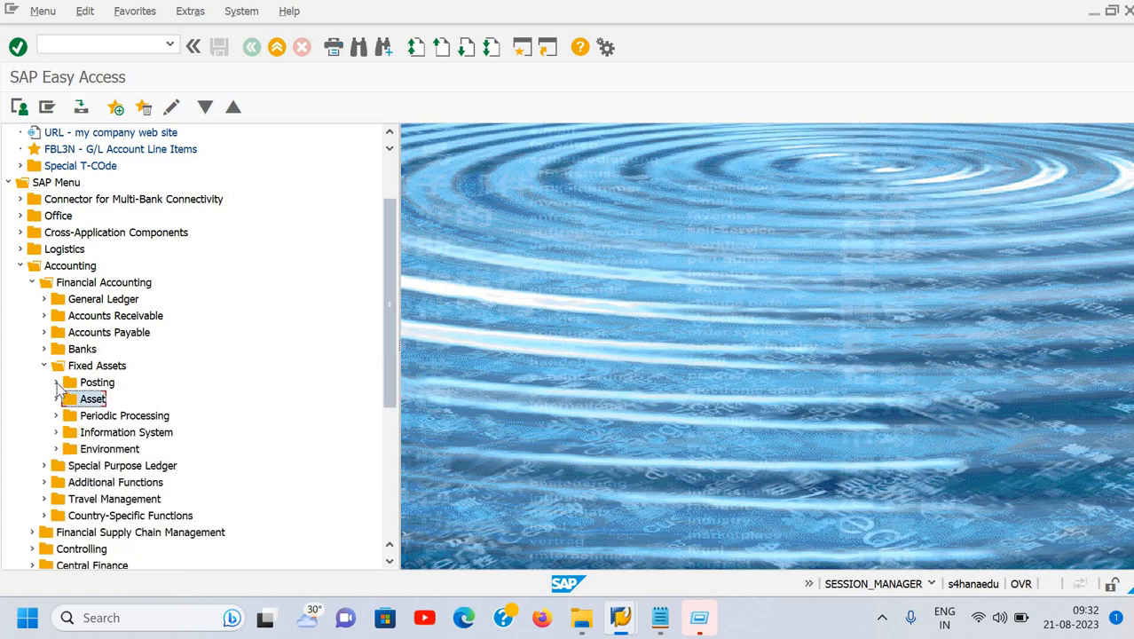
- Start ABZON - Acquis. w/Autom. Offsetting Entry from Fixed Assets > Posting > Acquisition > External Acquisition
click(56, 383)
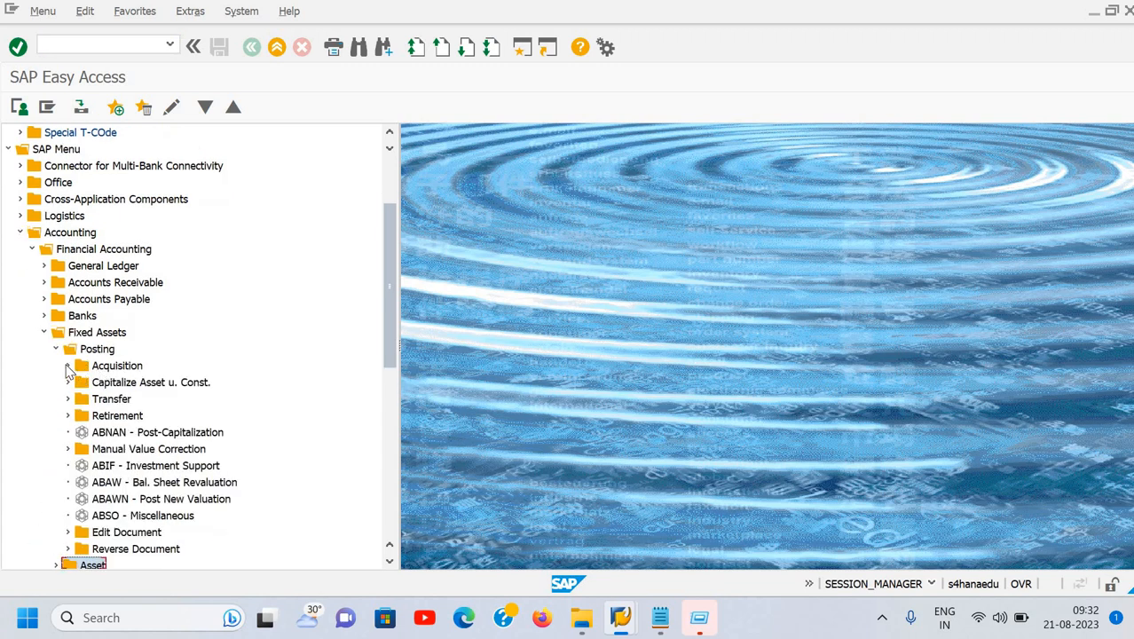
click(67, 366)
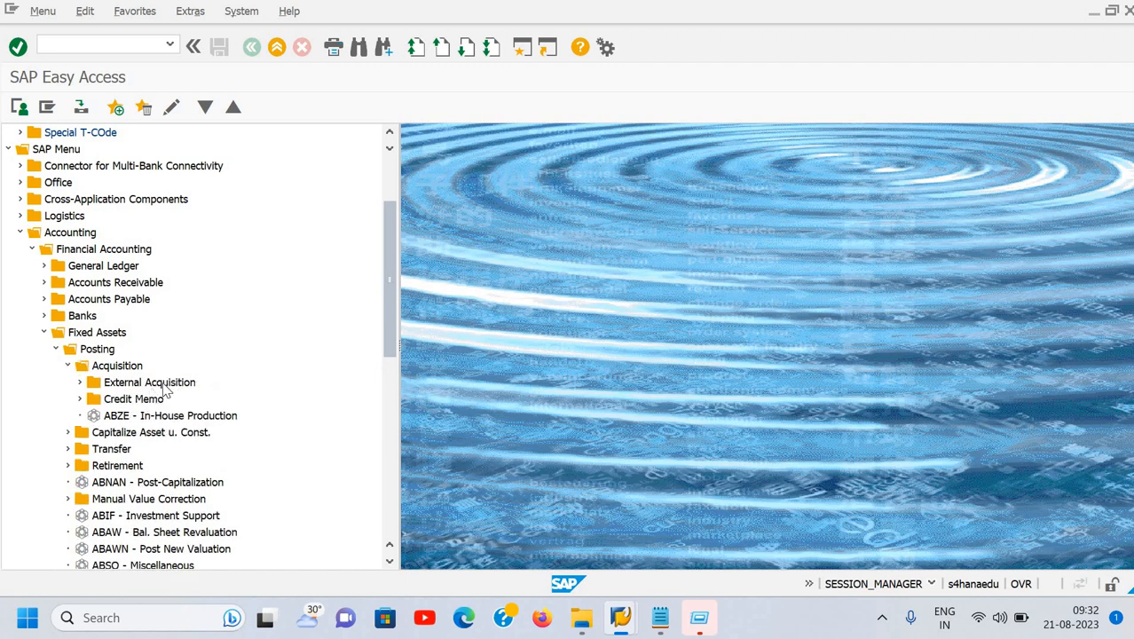
click(79, 382)
click(138, 401)
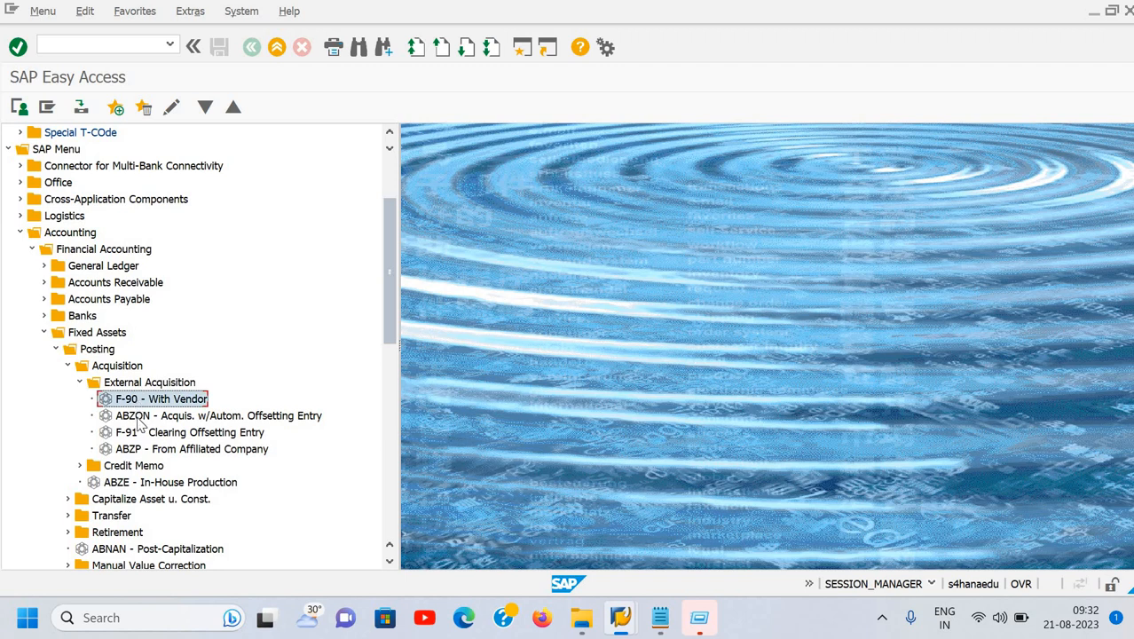
click(138, 418)
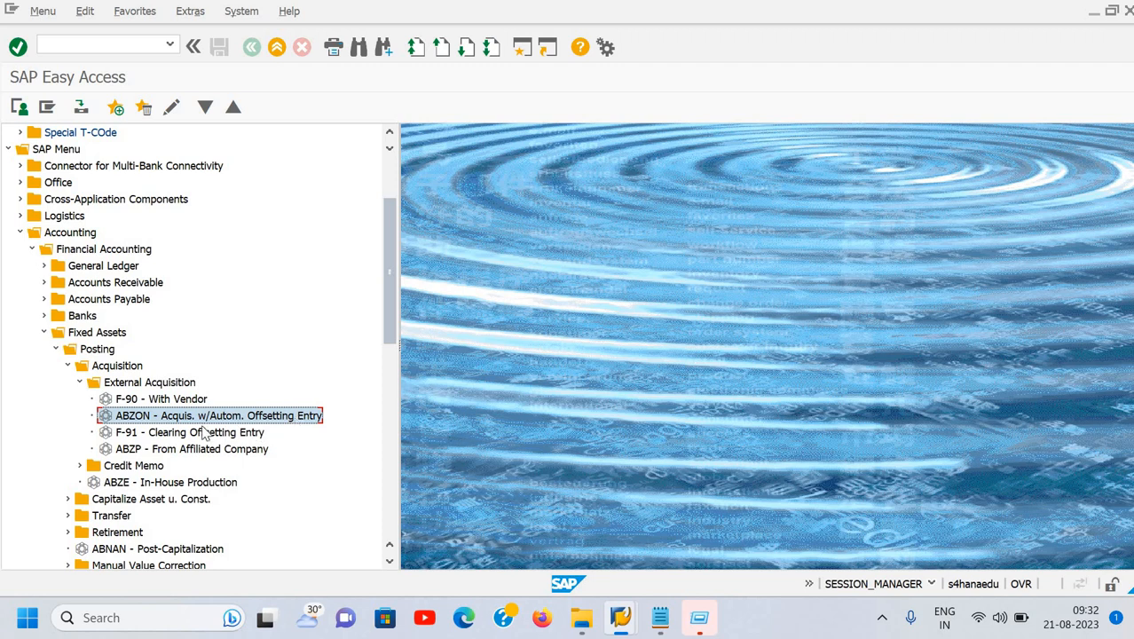
double_click(140, 417)
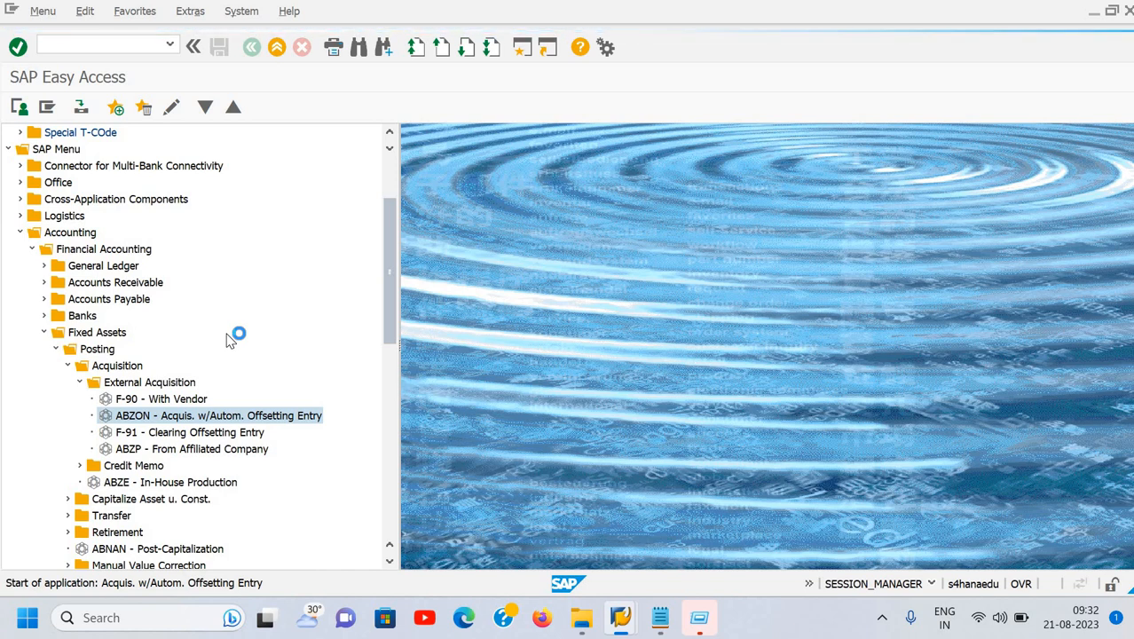
key(alt+Tab)
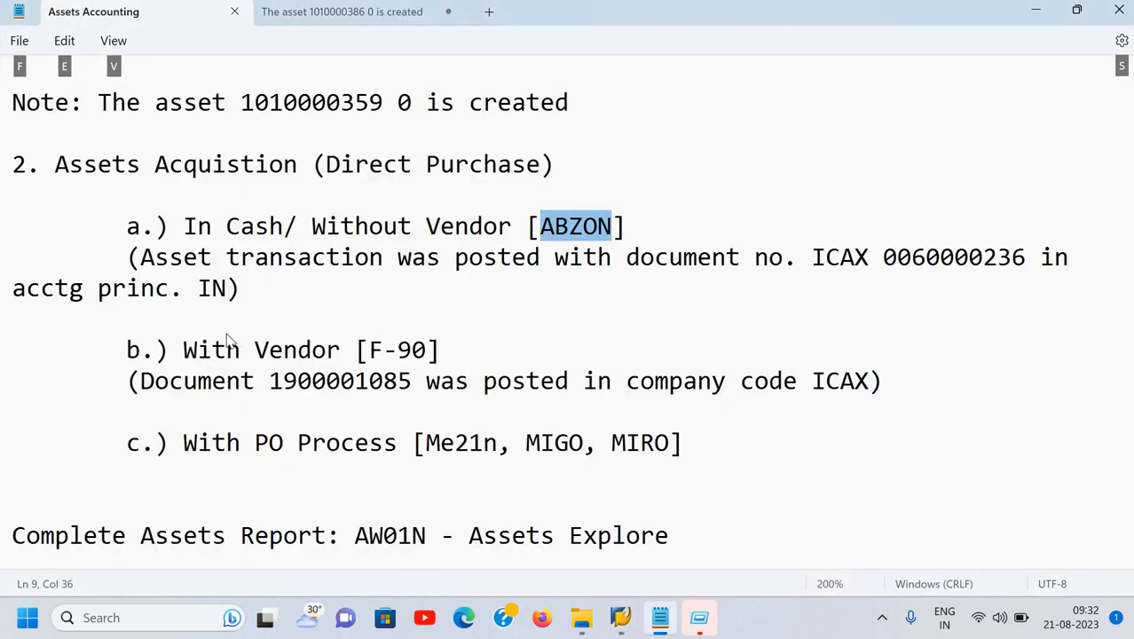
key(alt)
key(alt)
key(alt+Tab)
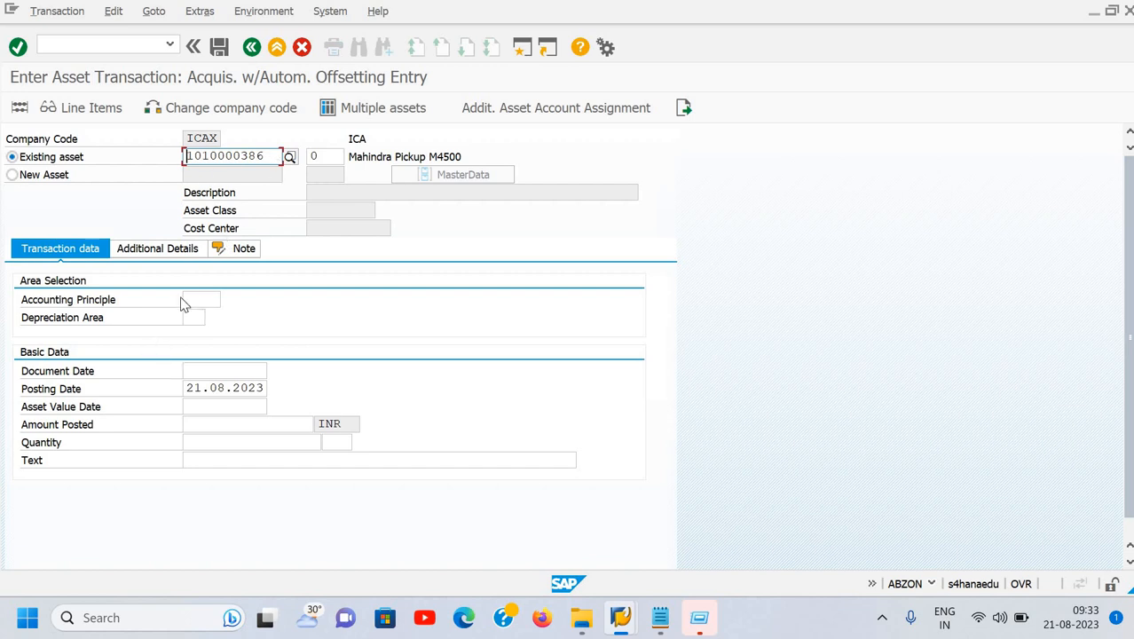
- Set the document date and the asset value date of the acquisition to 21.08.2023
click(203, 369)
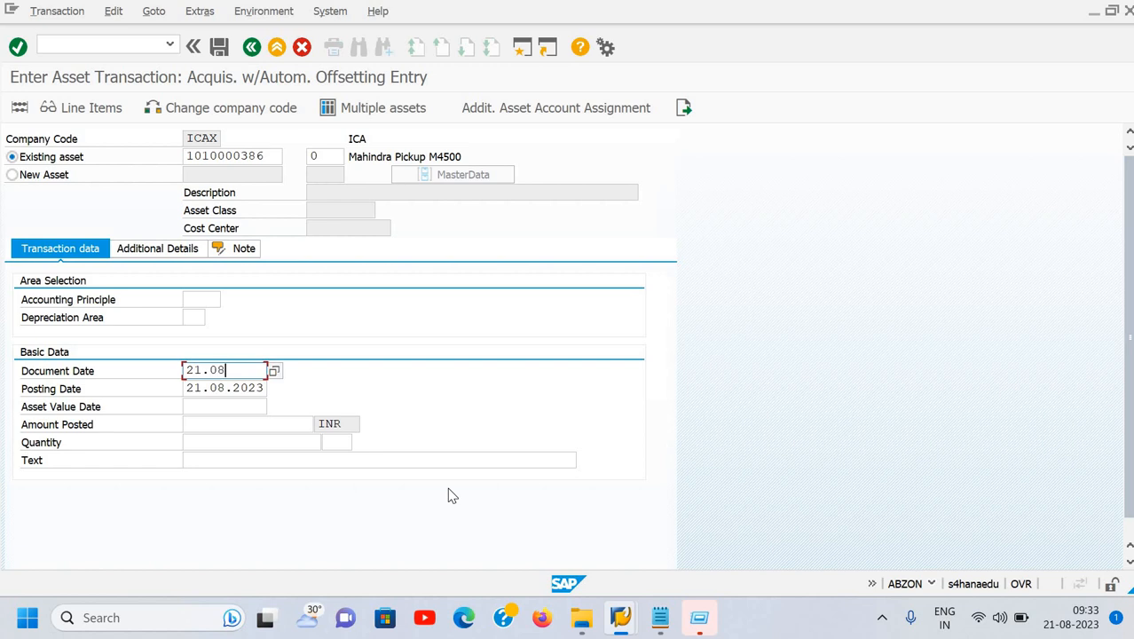
text(21.08.2023)
key(Tab)
key(Tab)
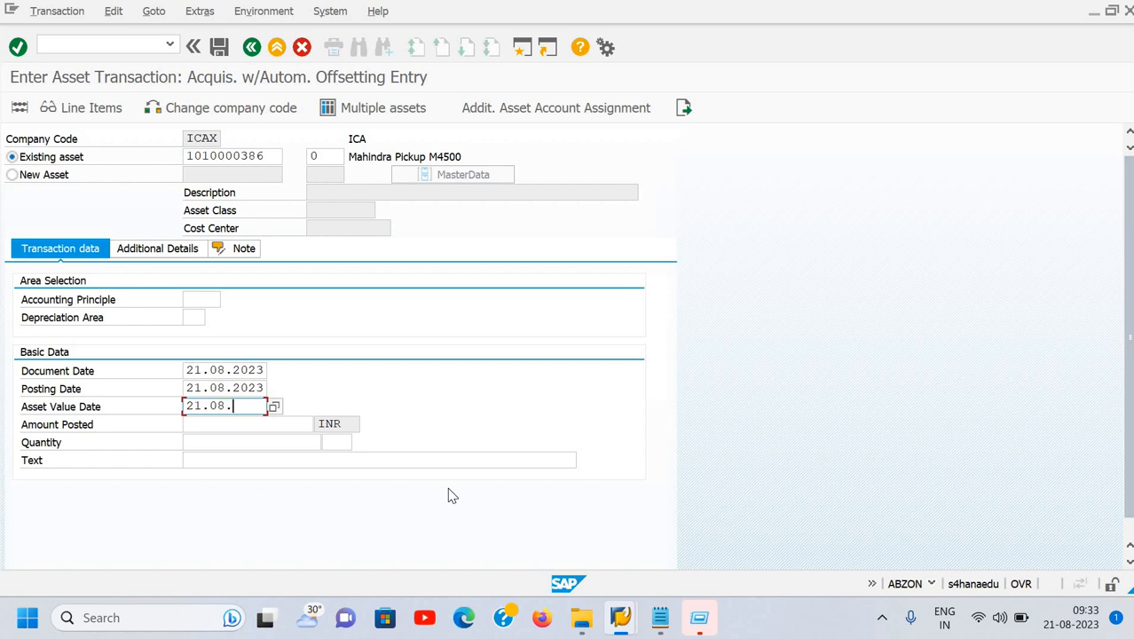
key(Tab)
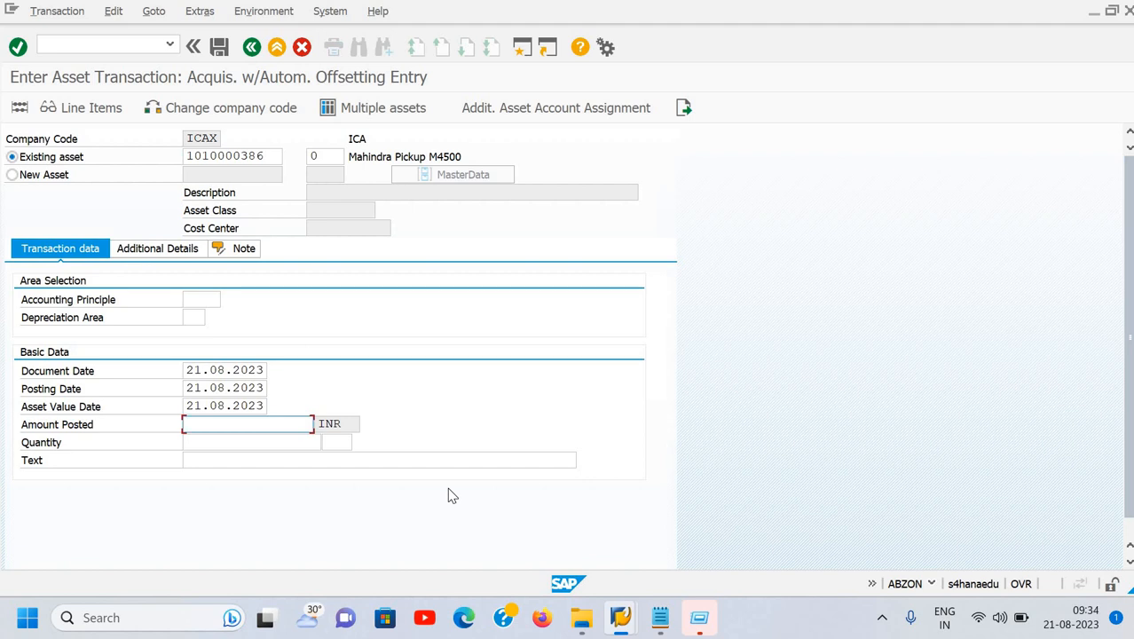
text(450000)
key(Tab)
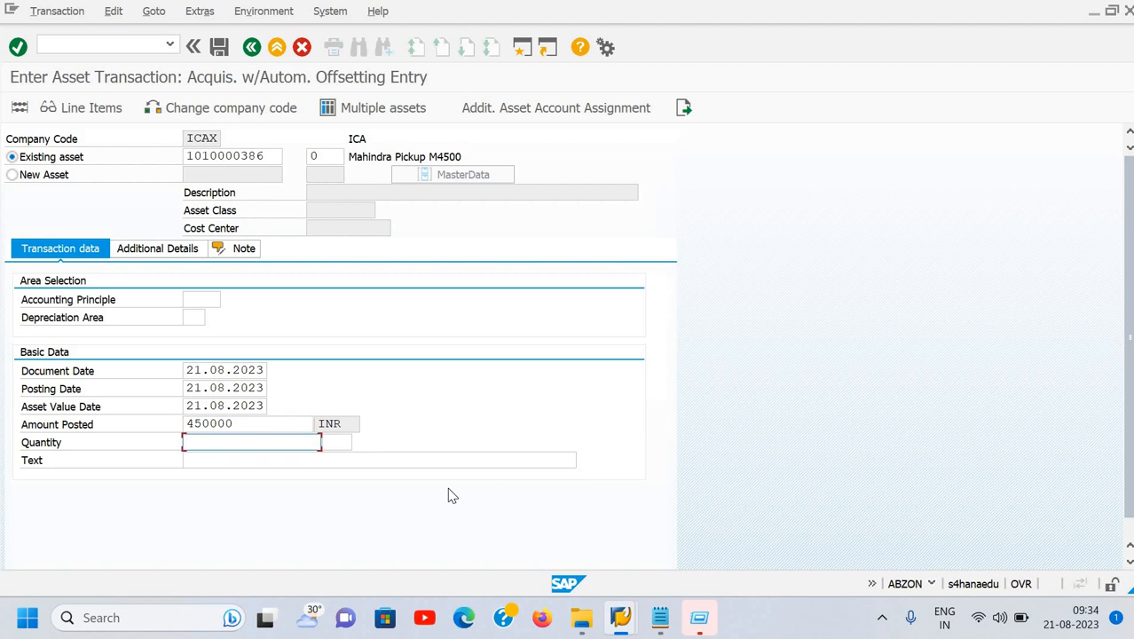
key(shift+Tab)
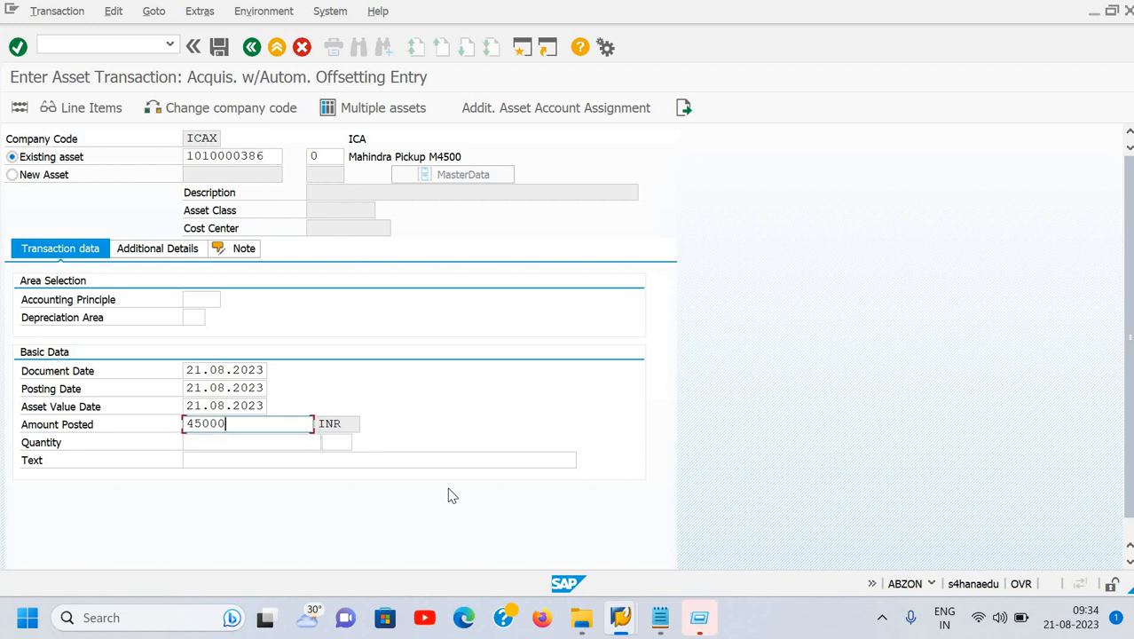
key(BackSpace)
key(BackSpace)
key(BackSpace)
key(BackSpace)
key(BackSpace)
- Set the amount posted for the asset acquisition to 500000 INR
text(500)
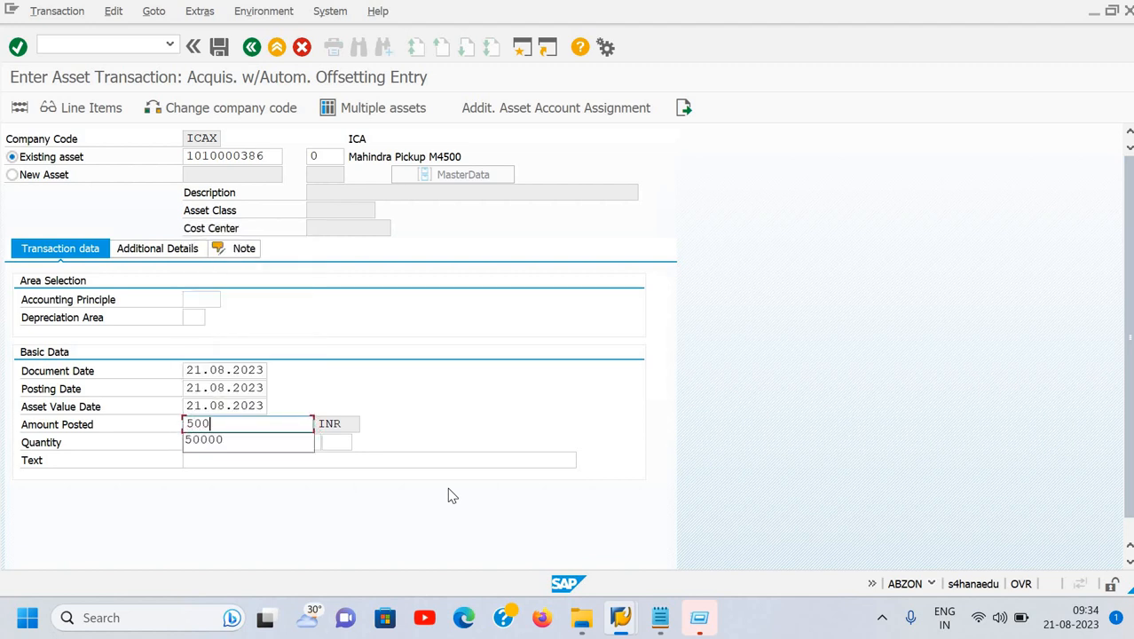
text(000)
key(Tab)
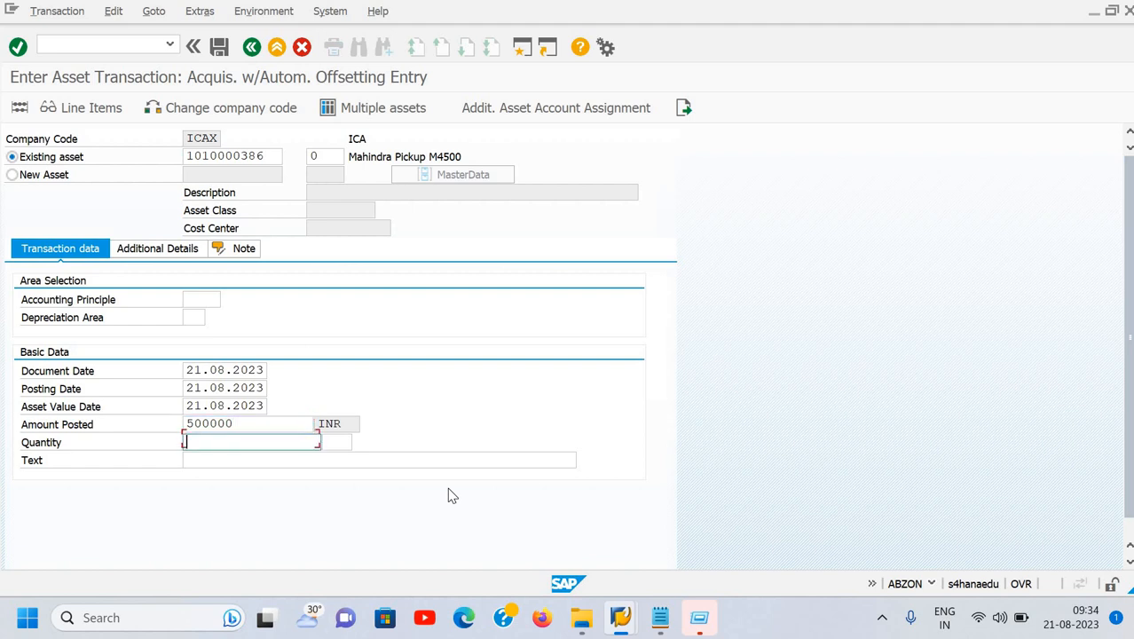
- Set the transaction text to the suggested entry "Being machine purchase", leaving the quantity empty
key(Tab)
key(Tab)
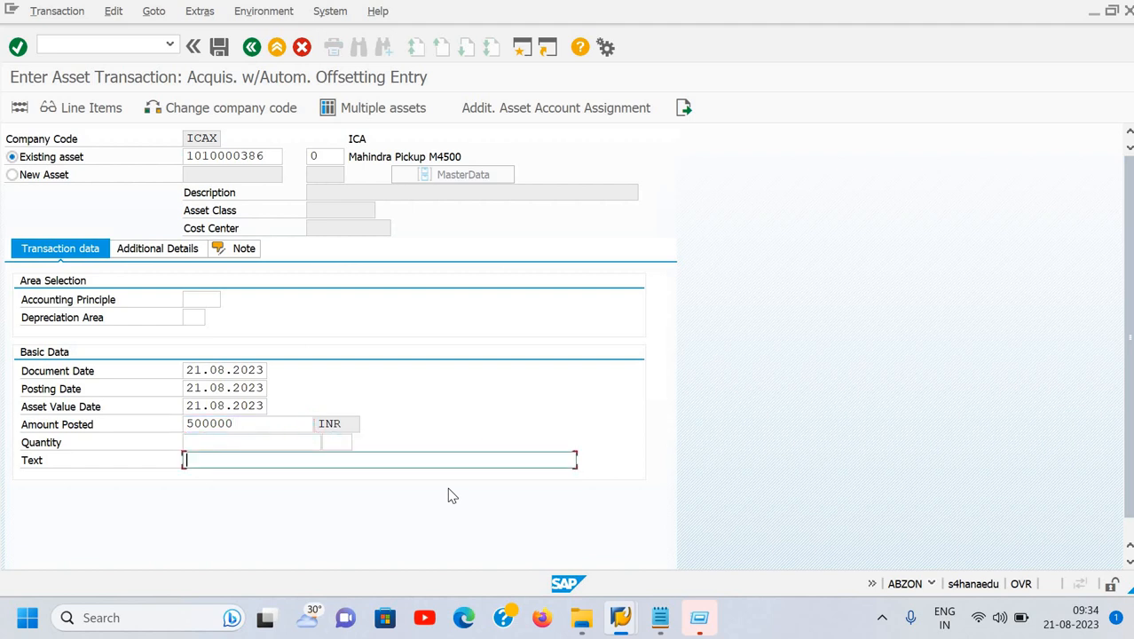
text(Be)
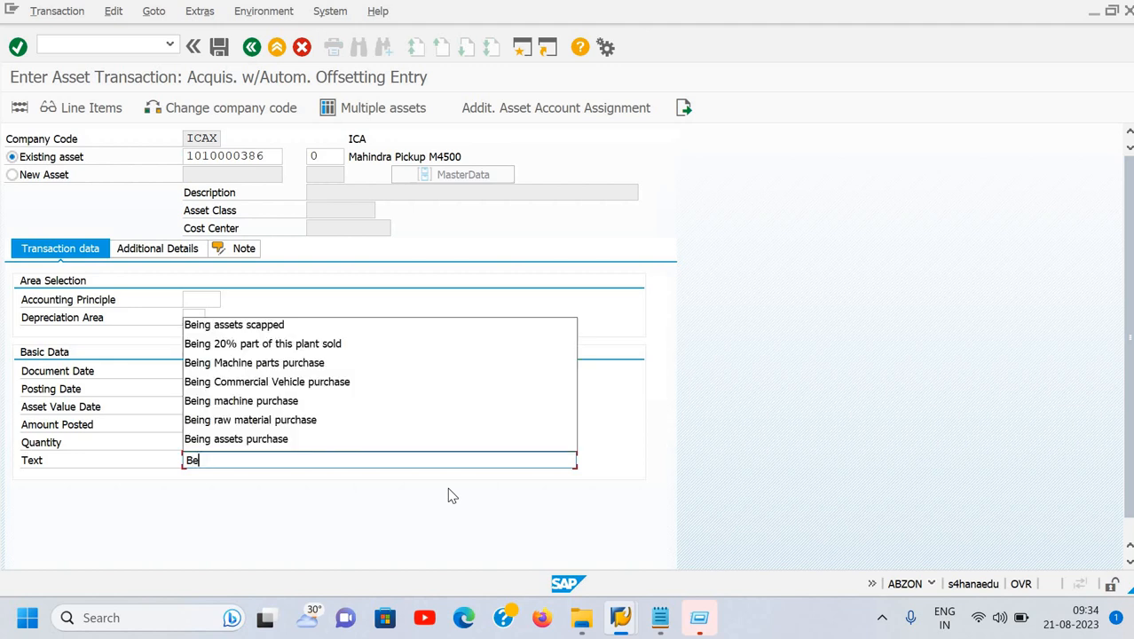
key(Down)
key(Down)
key(Down)
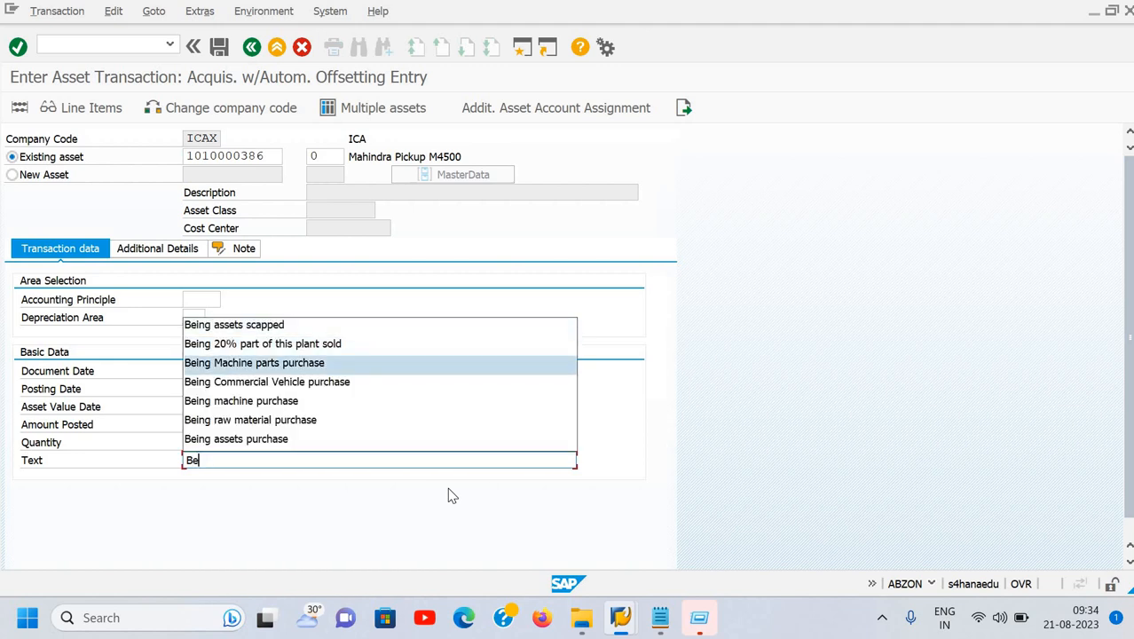
key(Down)
key(Down)
key(Down)
key(Up)
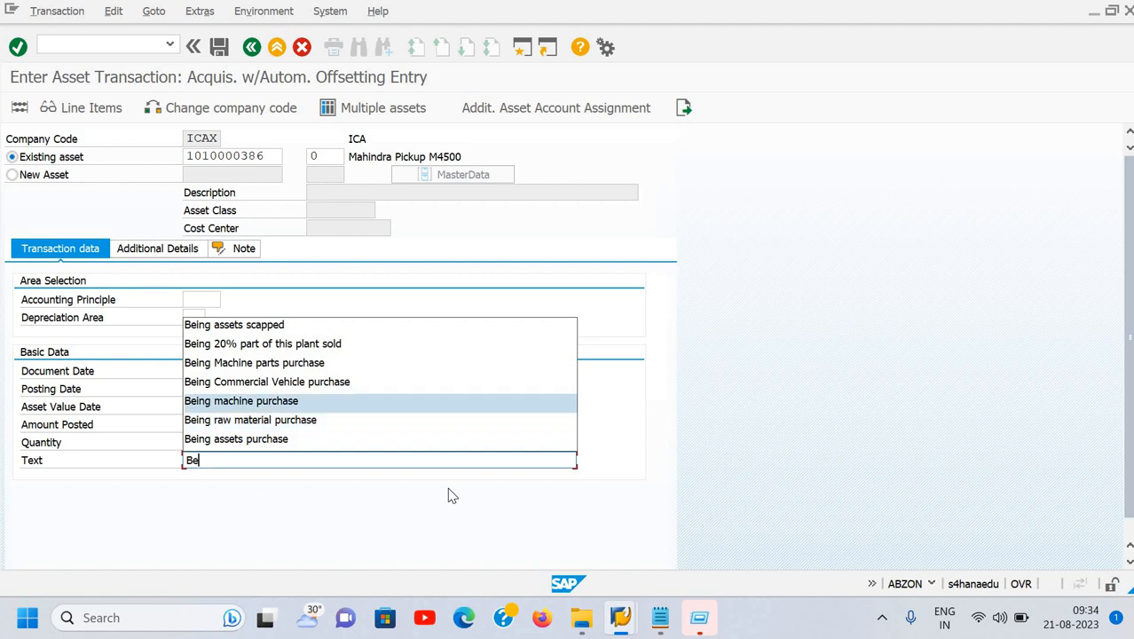
key(Return)
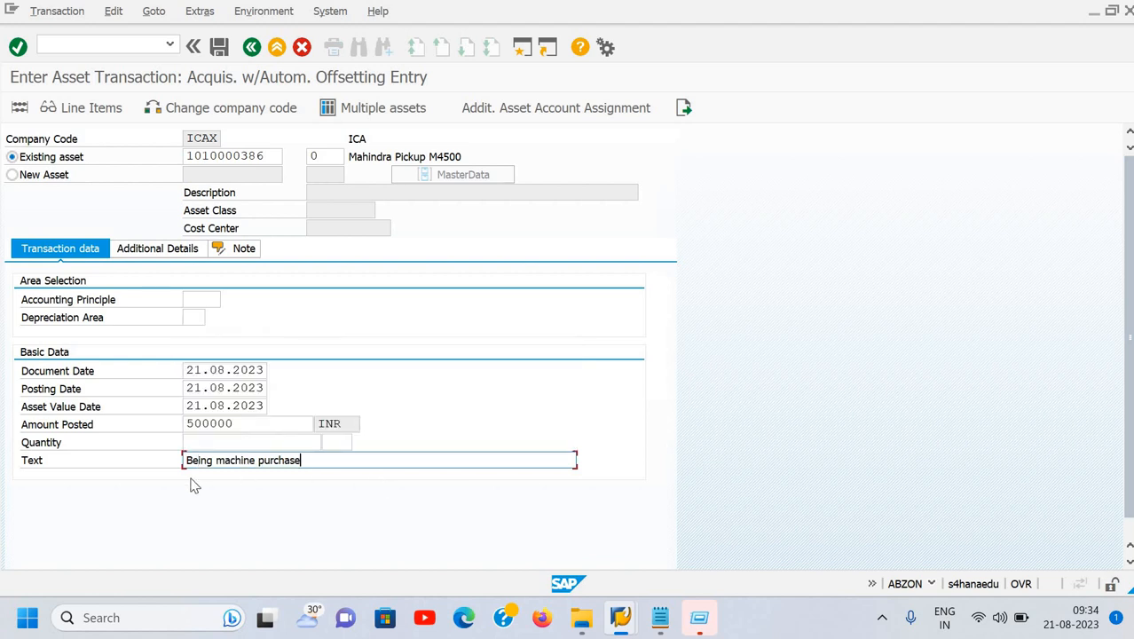
- In the additional details of the transaction, search for the offsetting account with the keyword "deep"
click(152, 258)
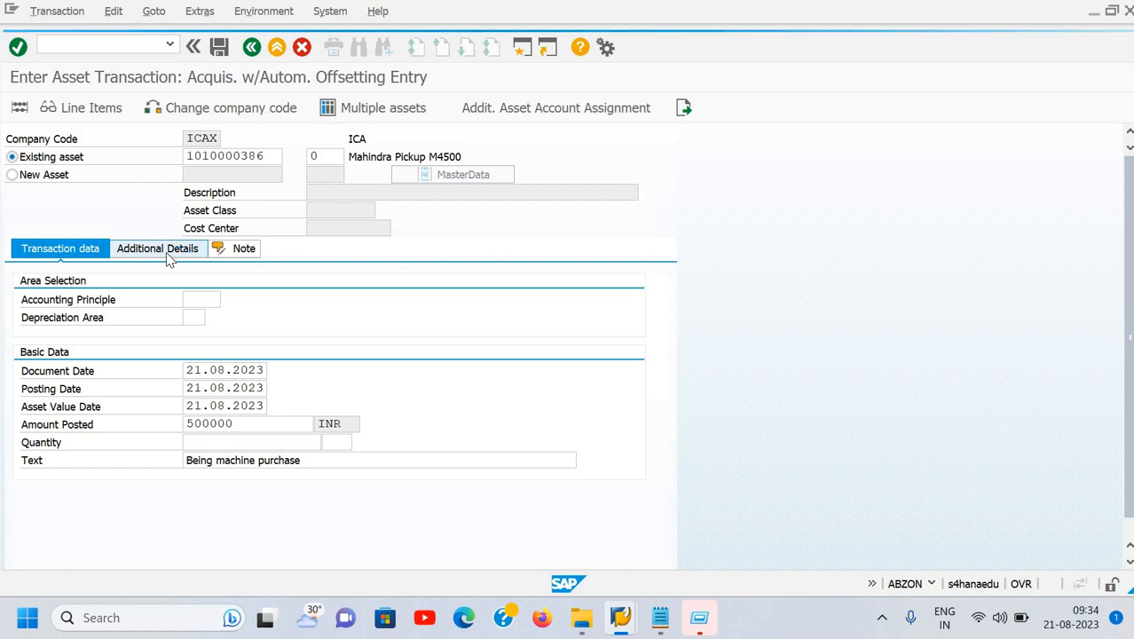
click(169, 258)
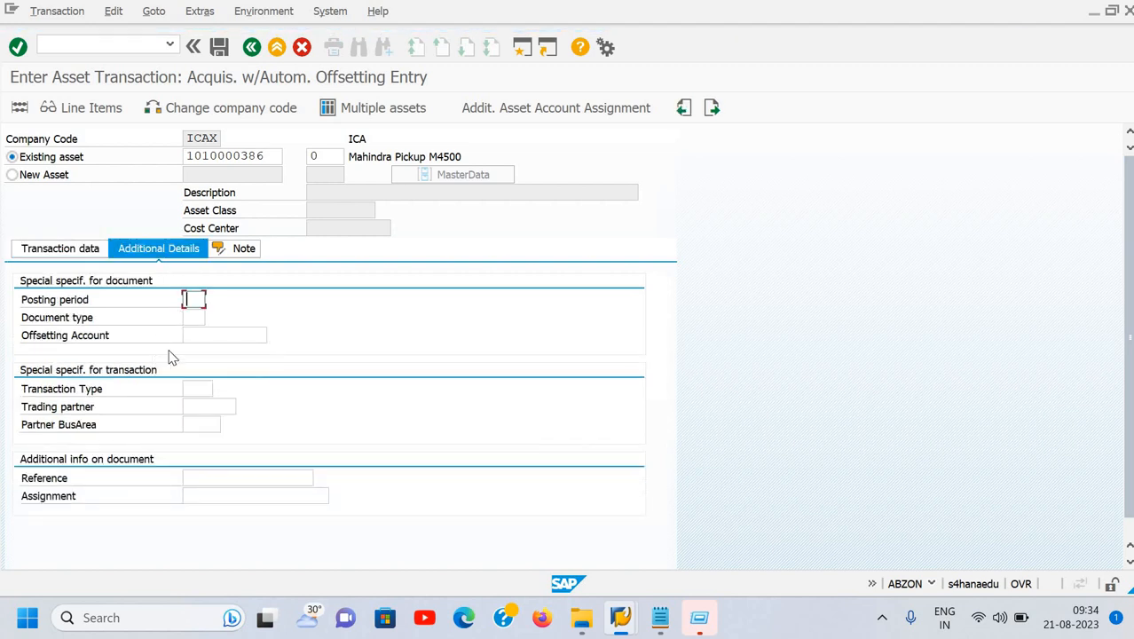
click(251, 335)
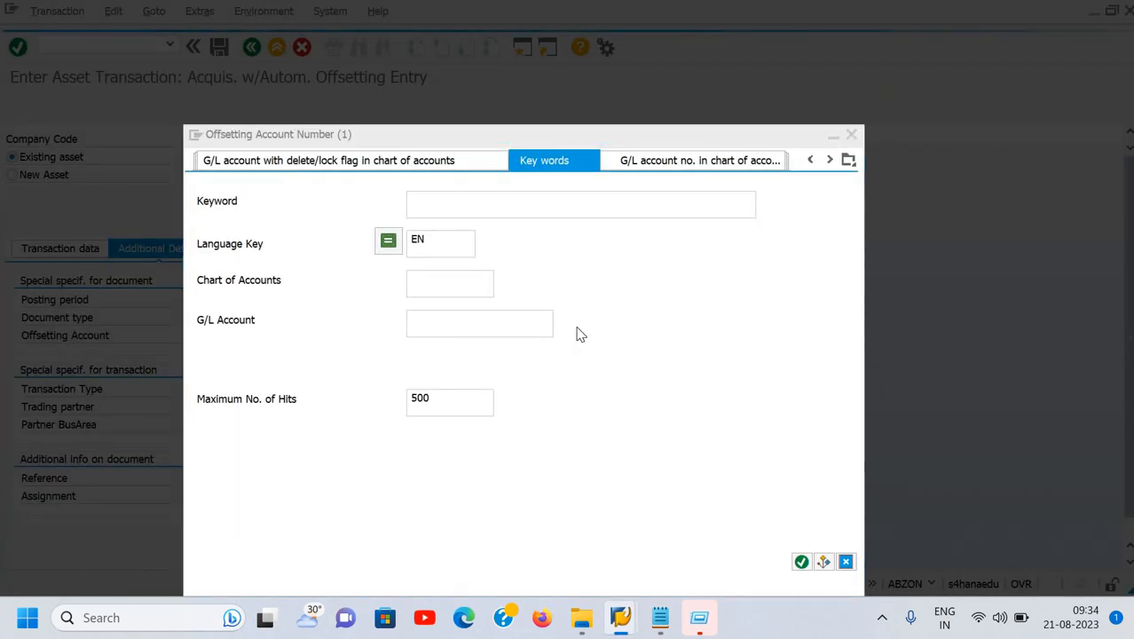
text(dee)
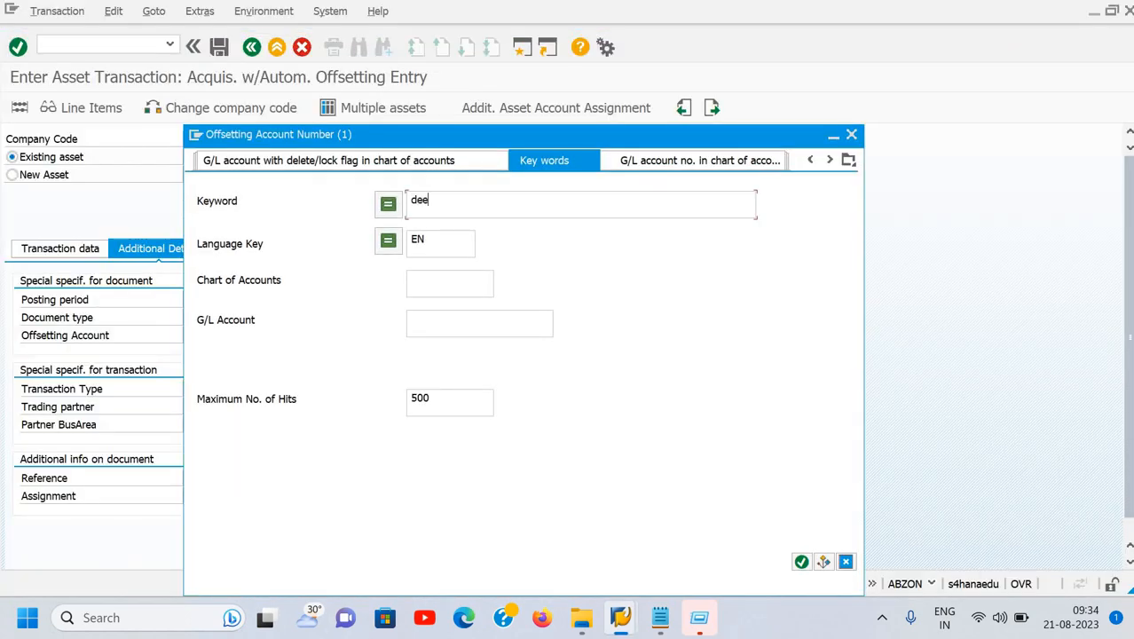
text(p)
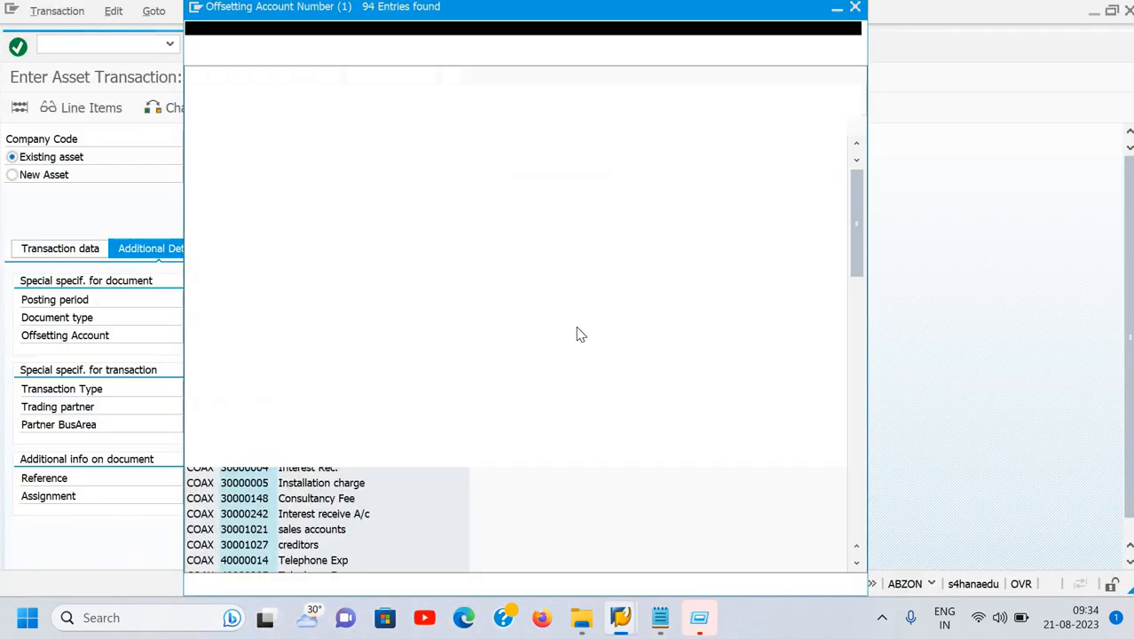
- Choose the Axis bank Current Account from the found G/L accounts as the offsetting account
key(Down)
key(Down)
key(Down)
key(Down)
key(Down)
key(Down)
key(Down)
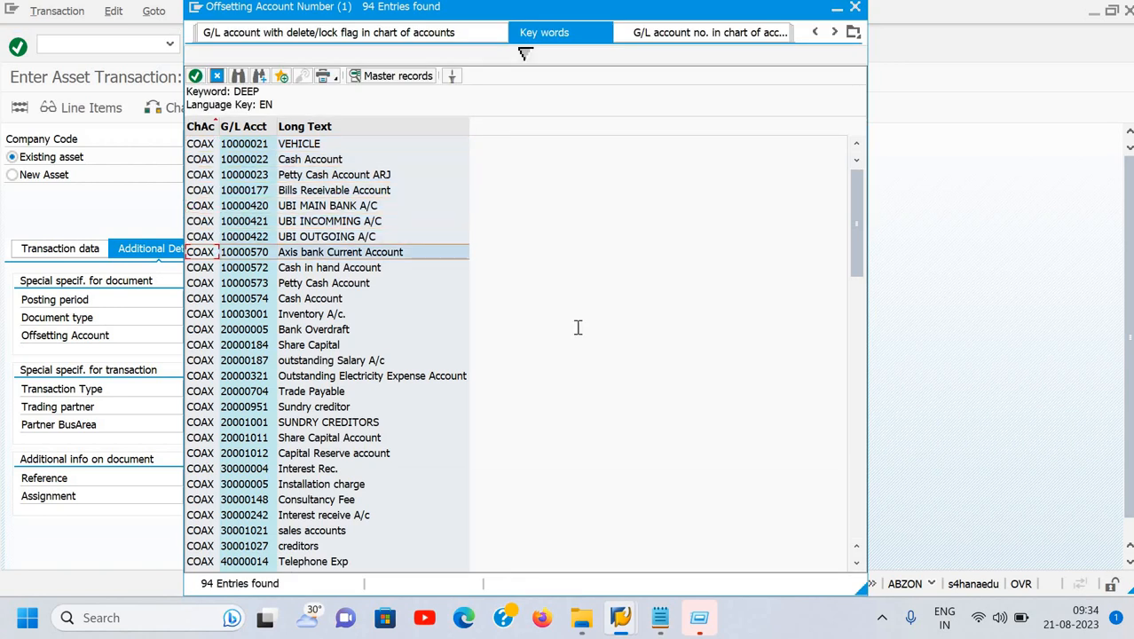
key(Return)
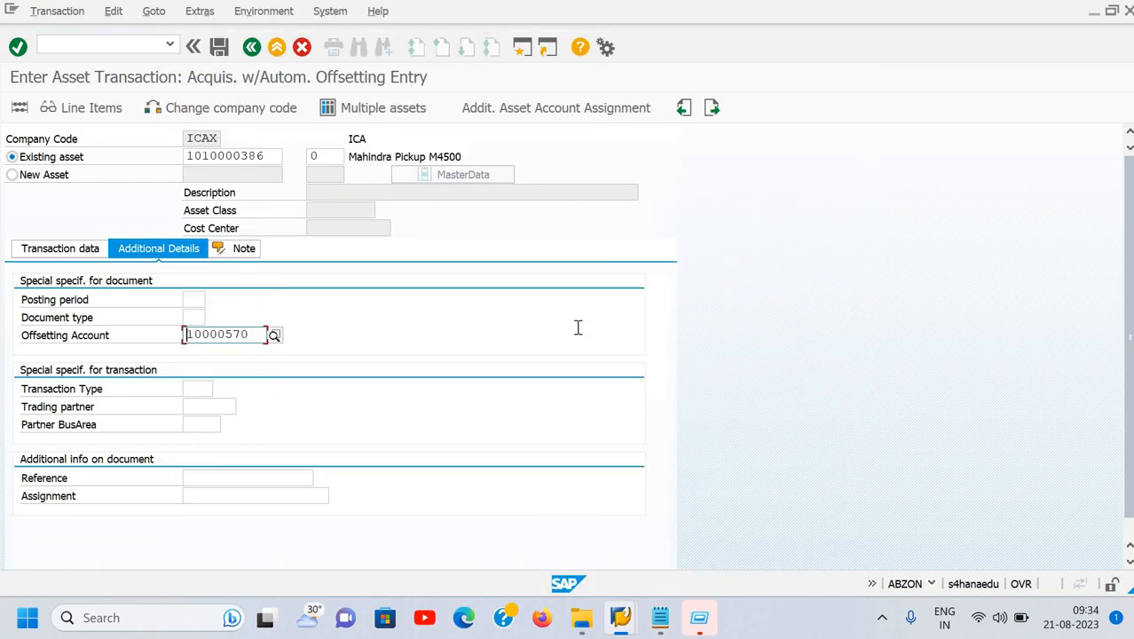
- Check the remaining additional details and the note of the acquisition, and post the asset transaction
key(Tab)
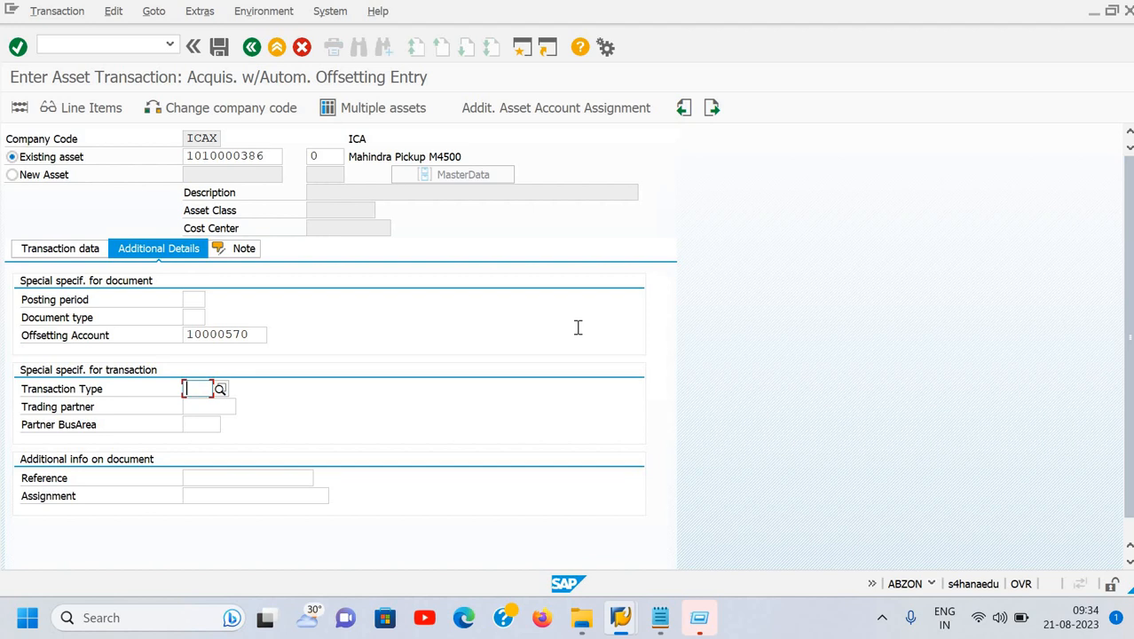
key(shift+Tab)
key(shift+Tab)
key(shift+Tab)
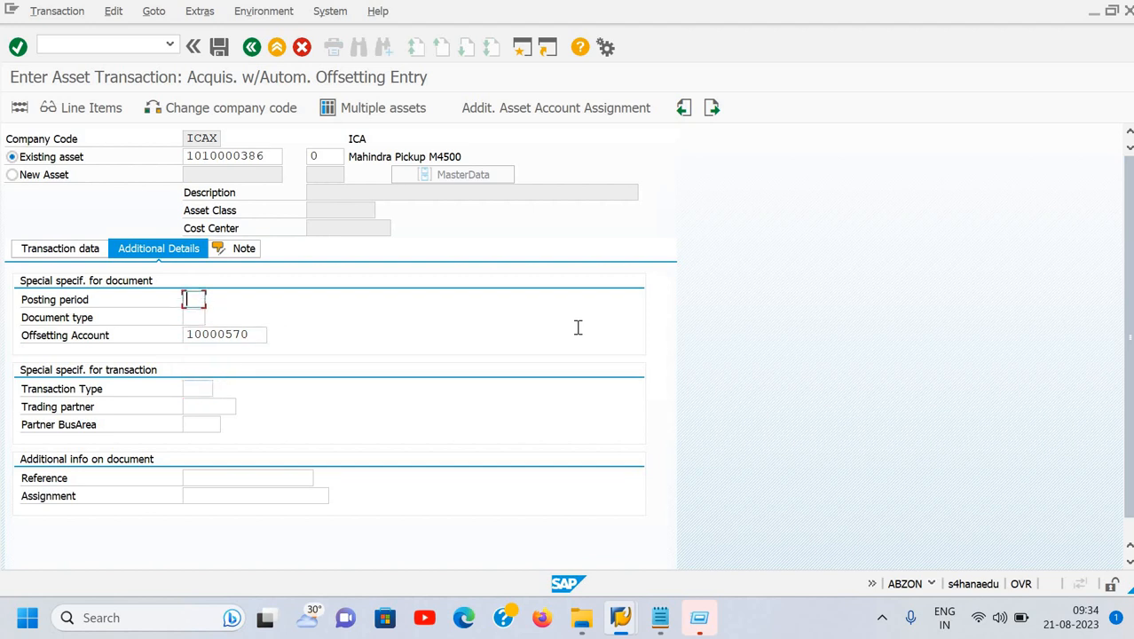
key(Tab)
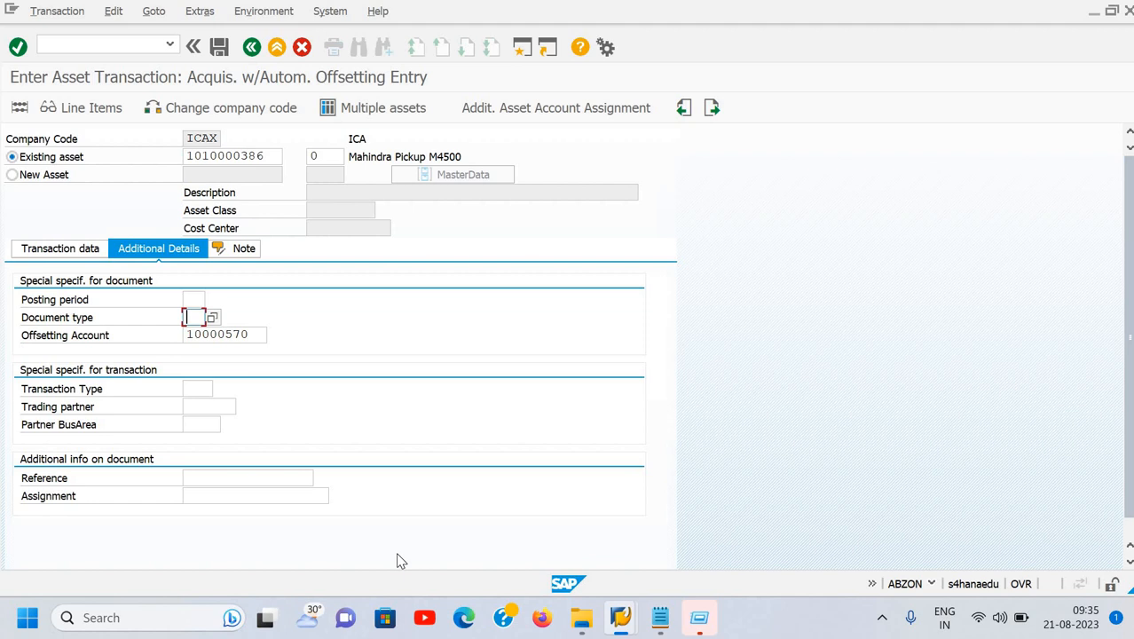
click(254, 255)
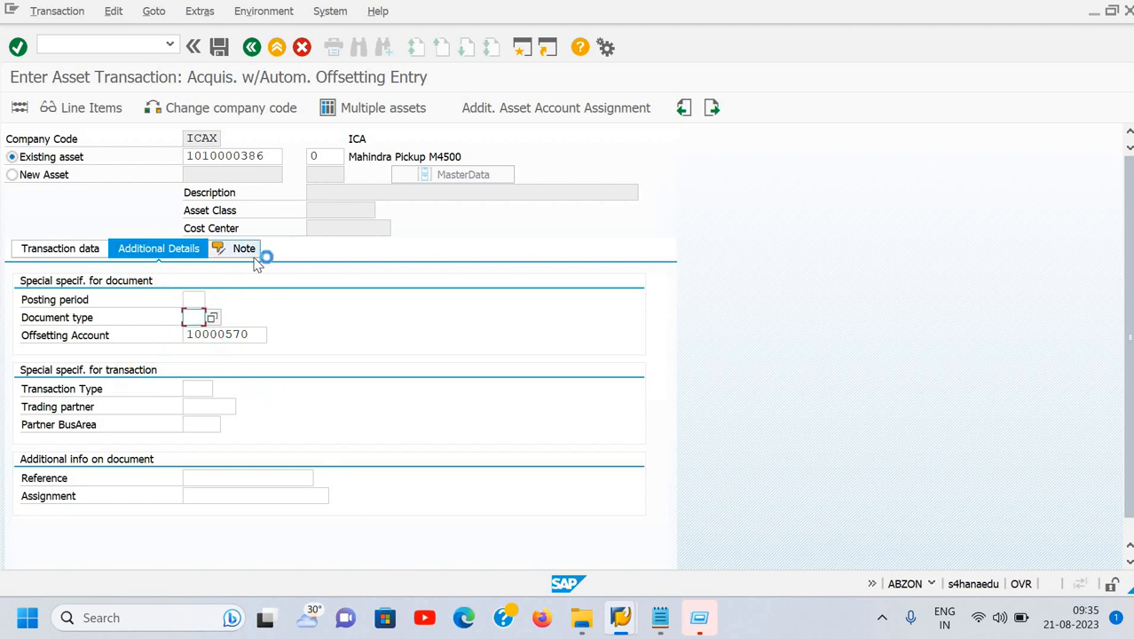
click(176, 251)
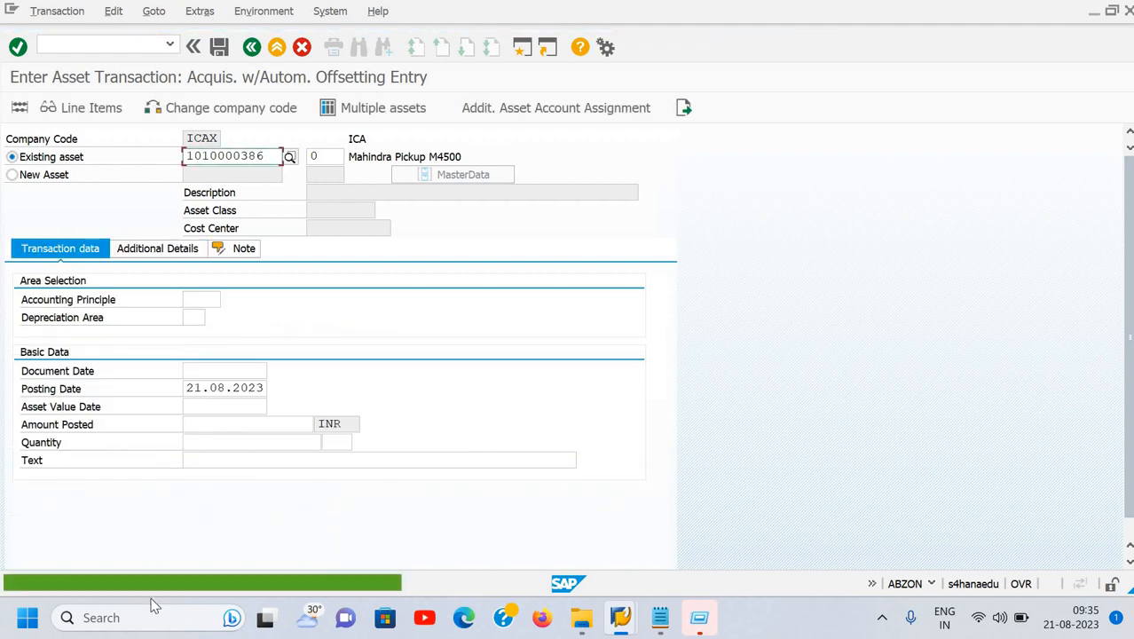
- Open the Mahindra Pickup M4500 asset with transaction AS02 and display its asset values
click(124, 48)
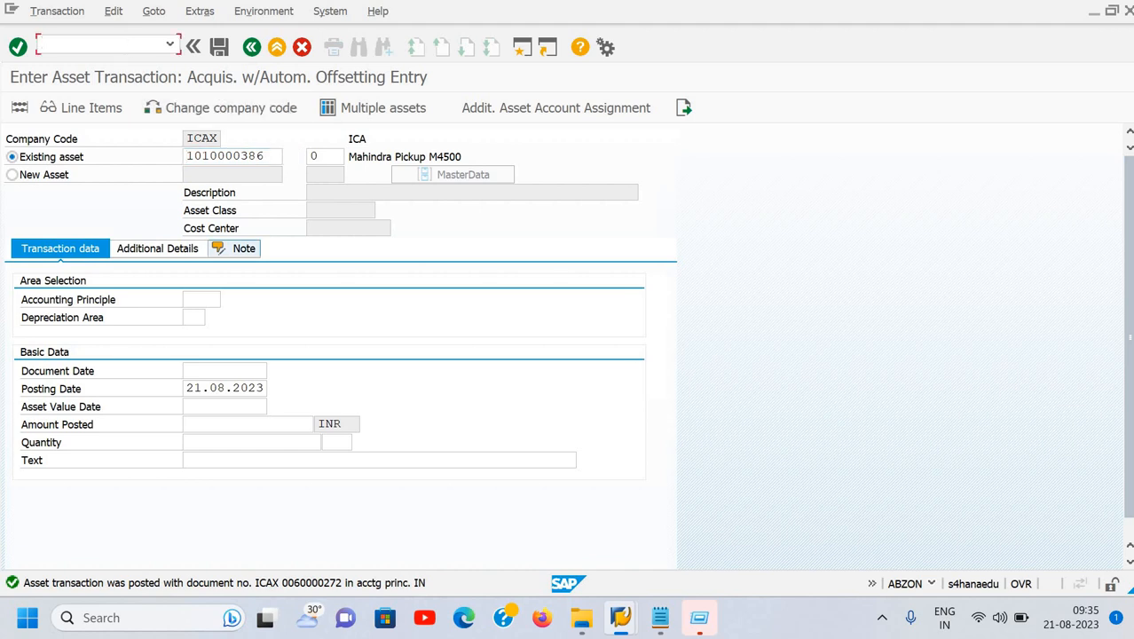
text(/)
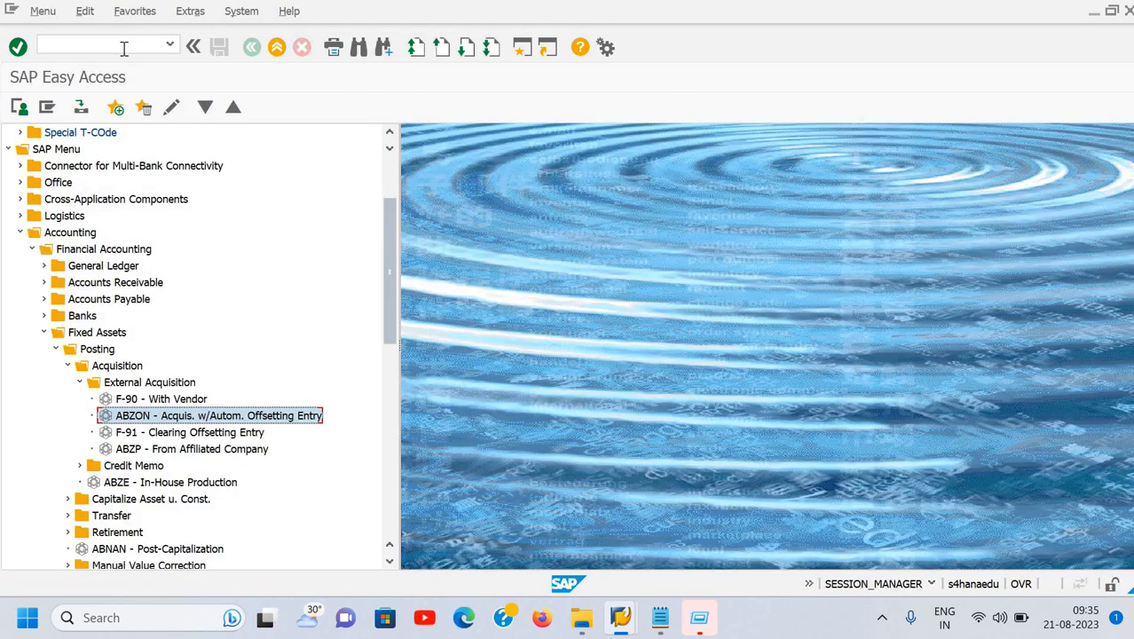
key(Return)
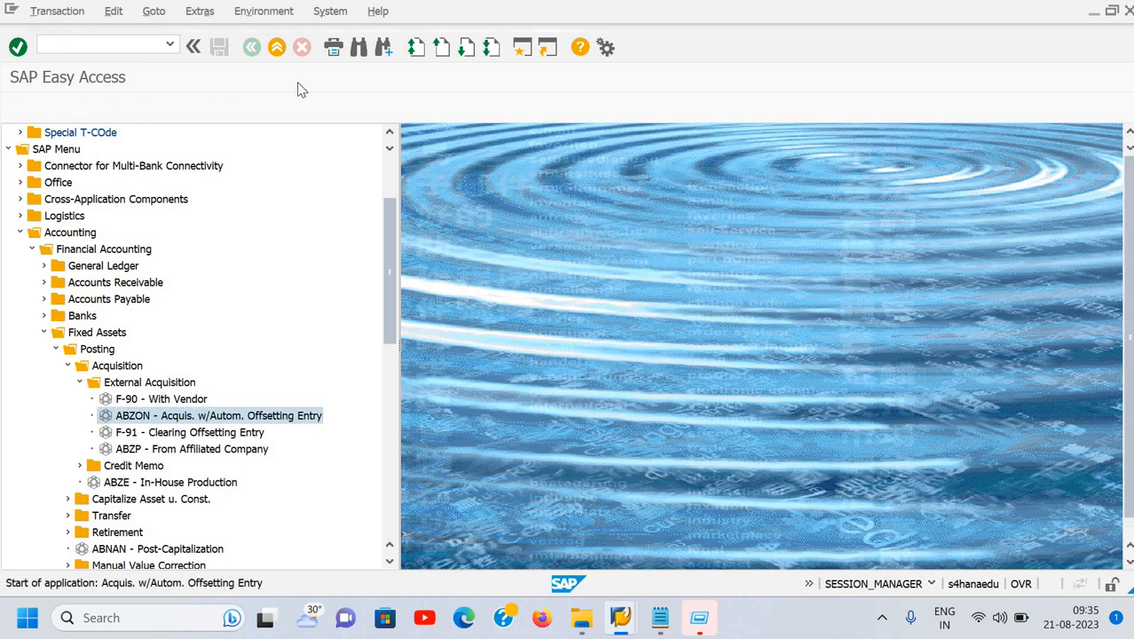
click(113, 42)
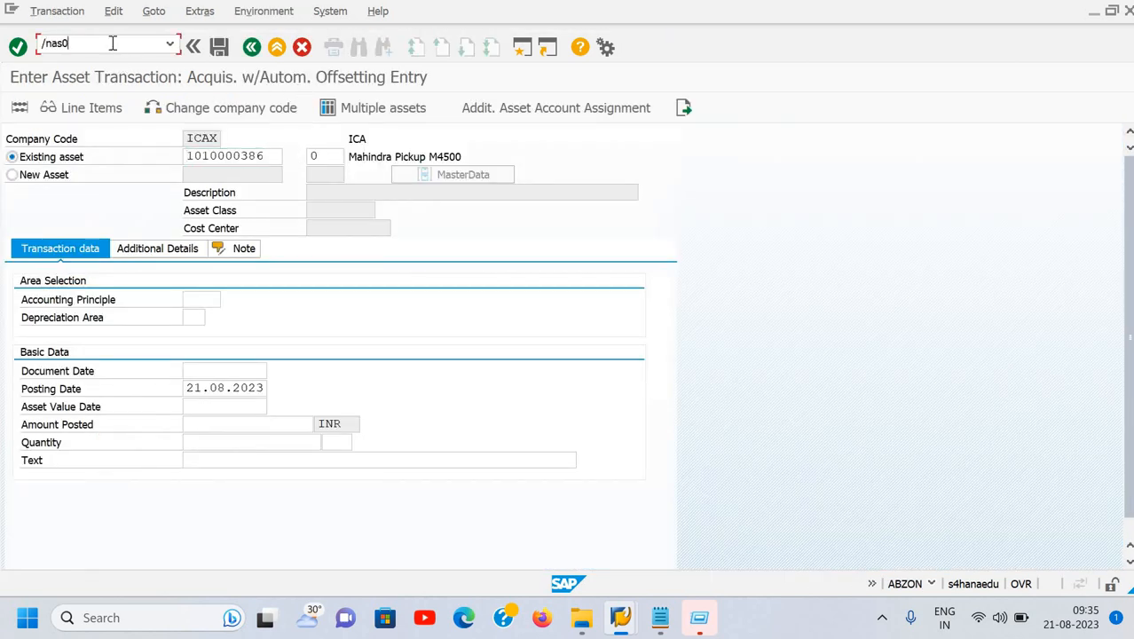
key(Return)
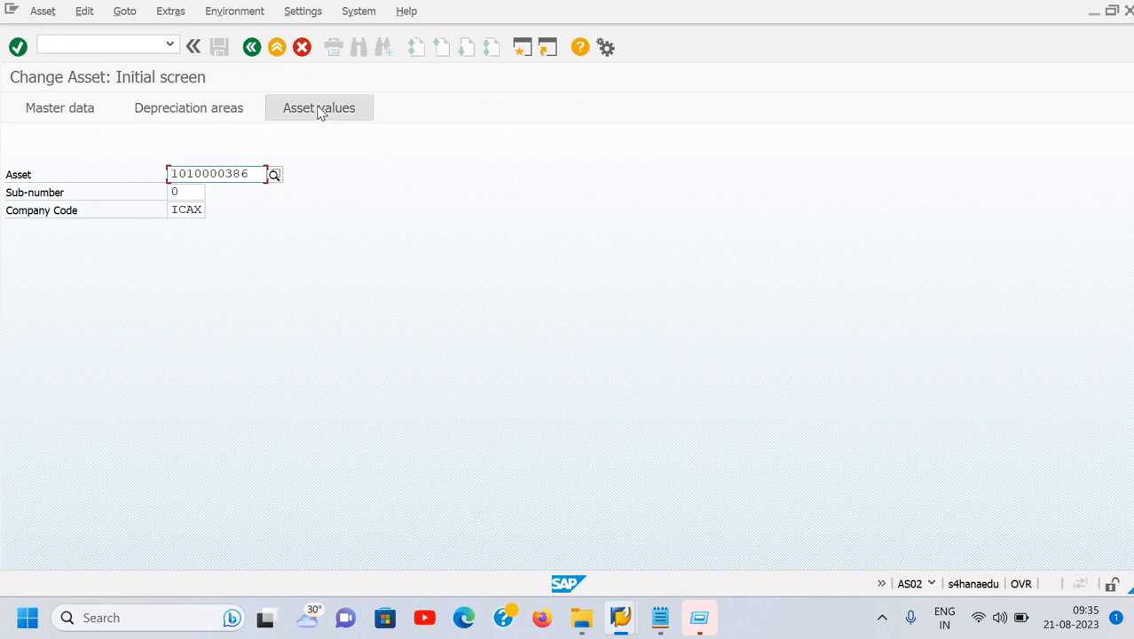
click(321, 111)
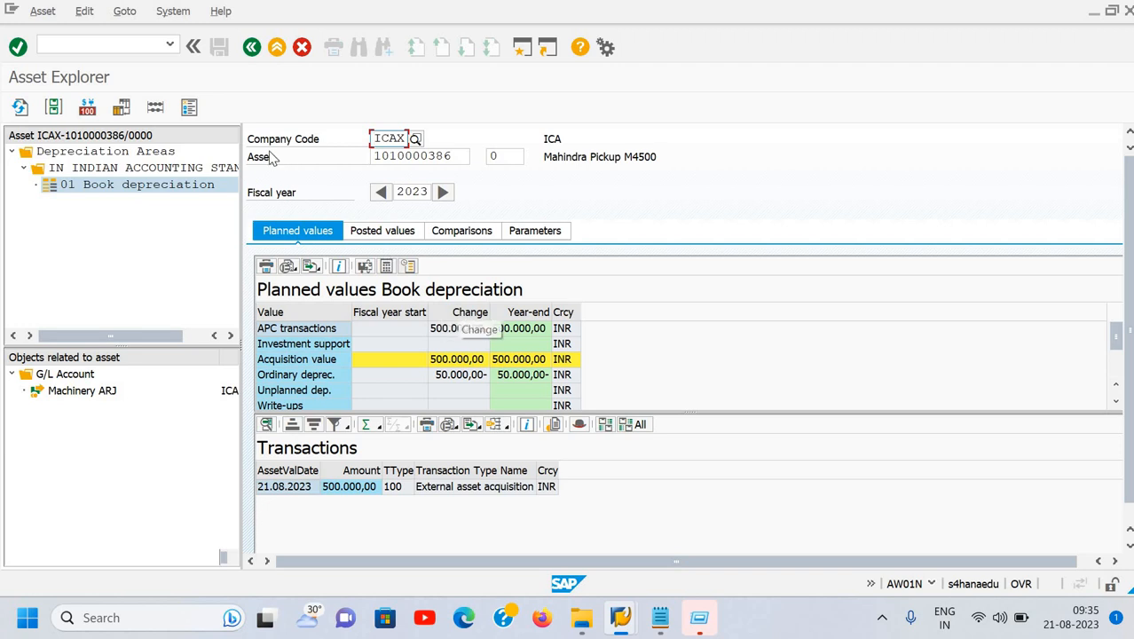
- Return to the SAP Easy Access menu and open the Asset Explorer with transaction AW01N
click(119, 44)
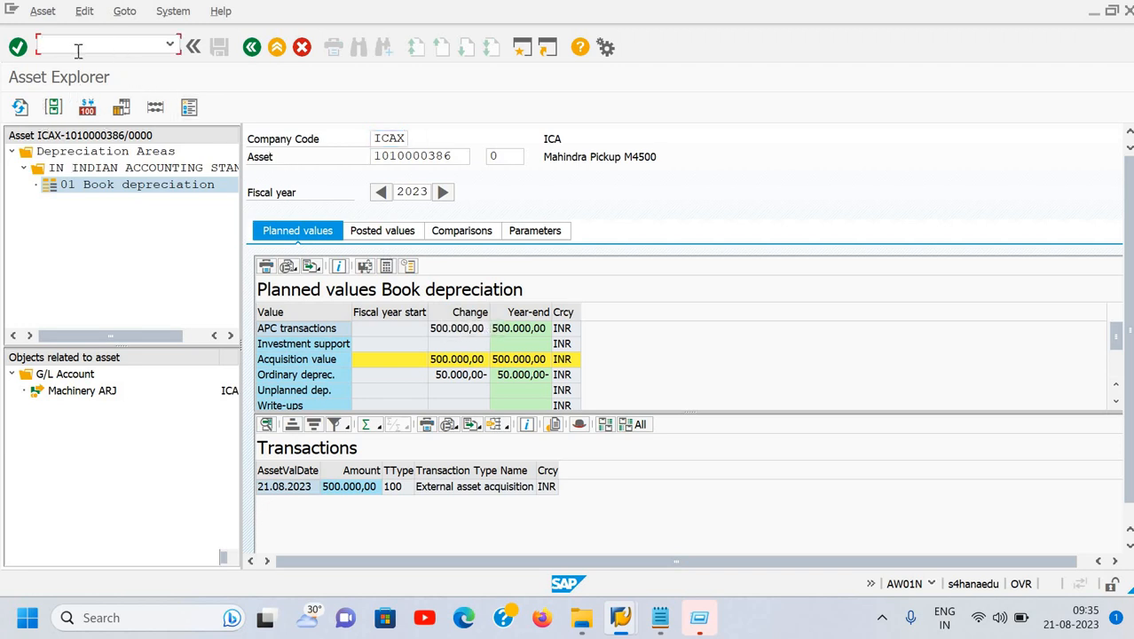
text(/n)
key(Return)
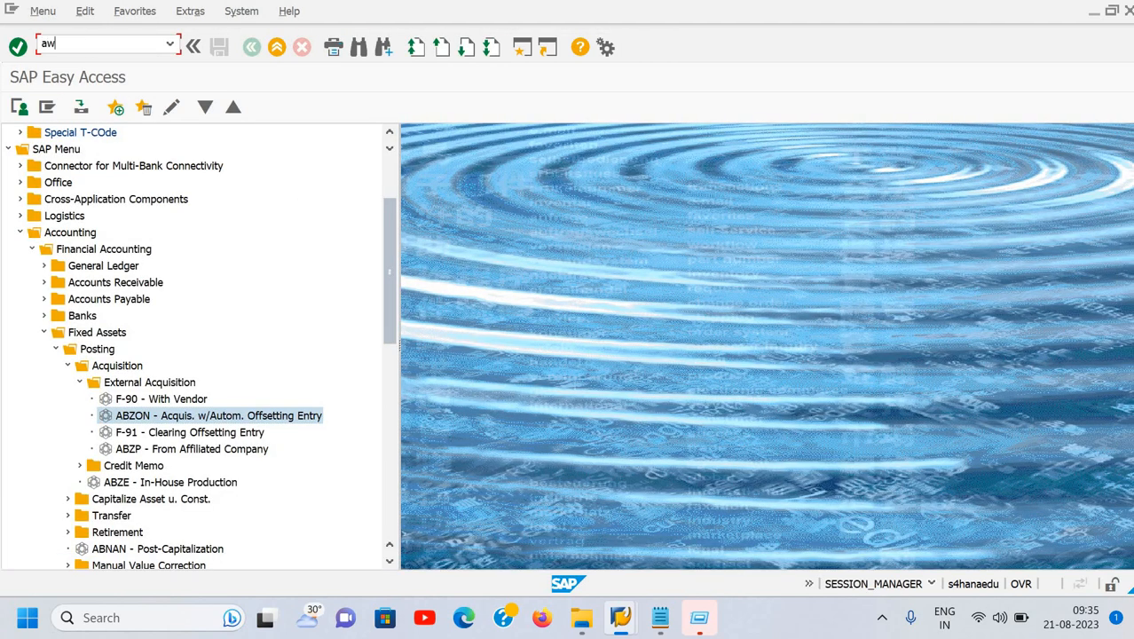
text(aw01n)
key(Return)
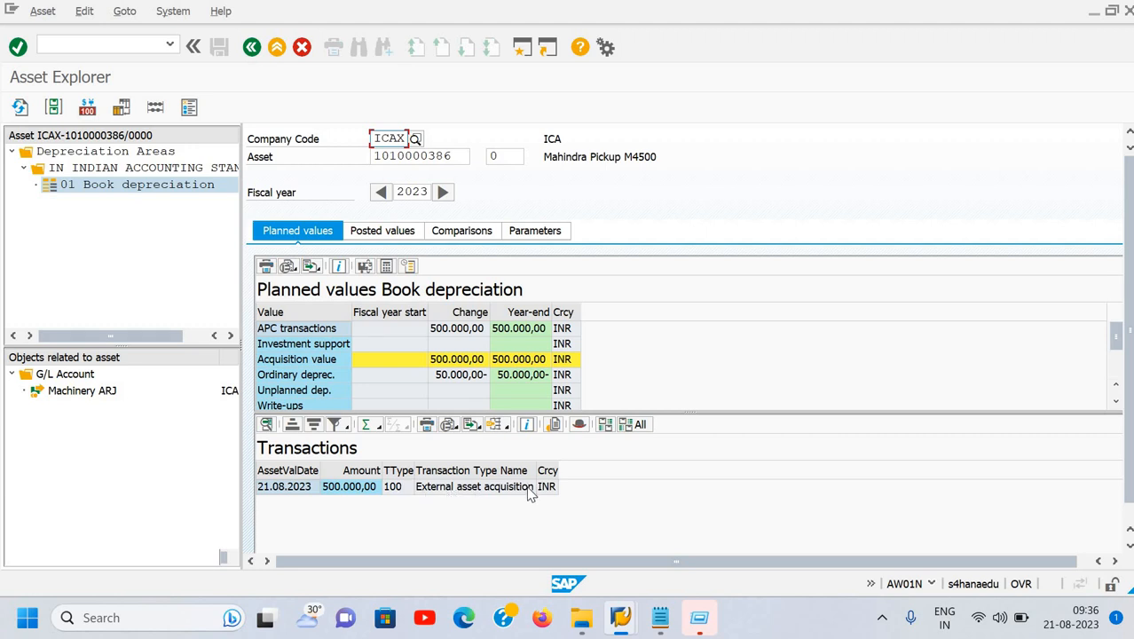
- Open the accounting document of the 21.08.2023 external acquisition and examine its general ledger view, entry view and document header
double_click(401, 493)
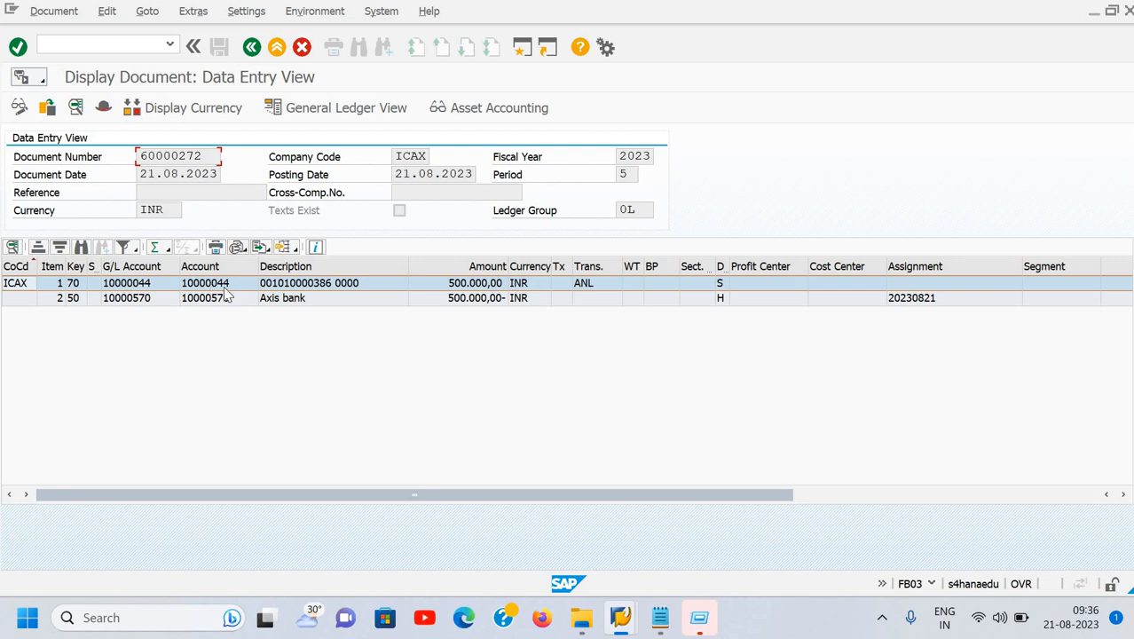
click(321, 116)
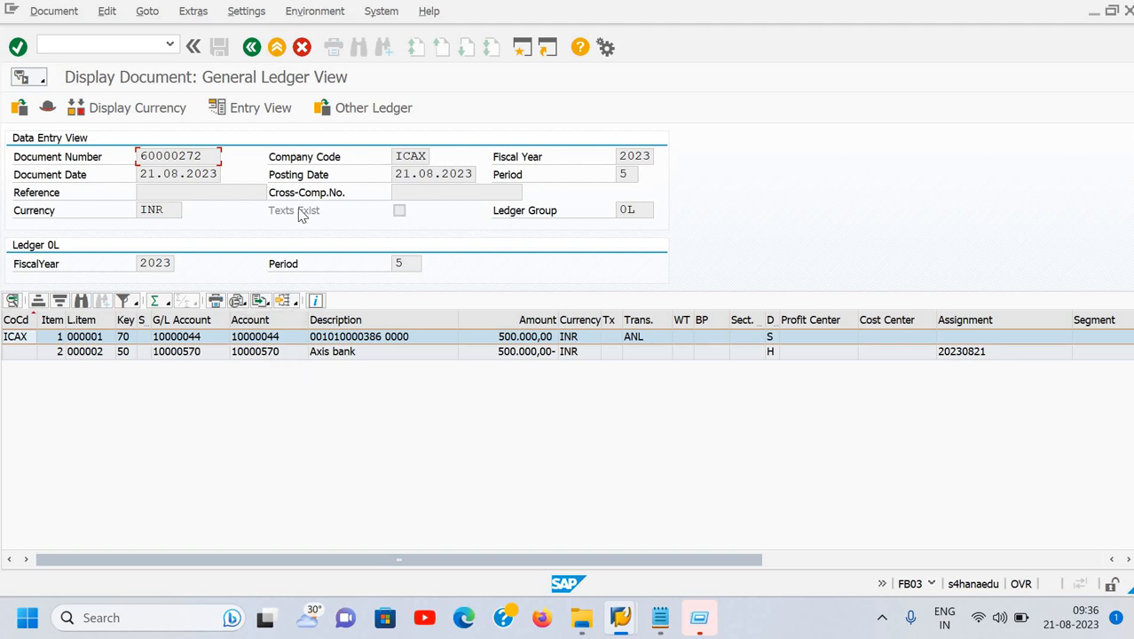
click(251, 109)
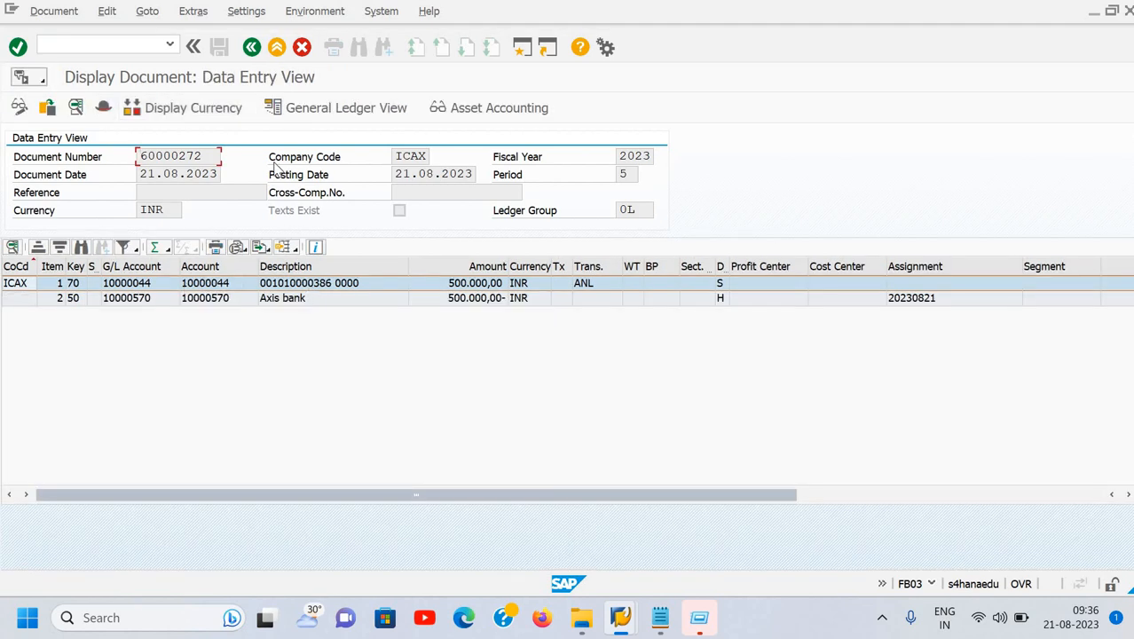
click(103, 107)
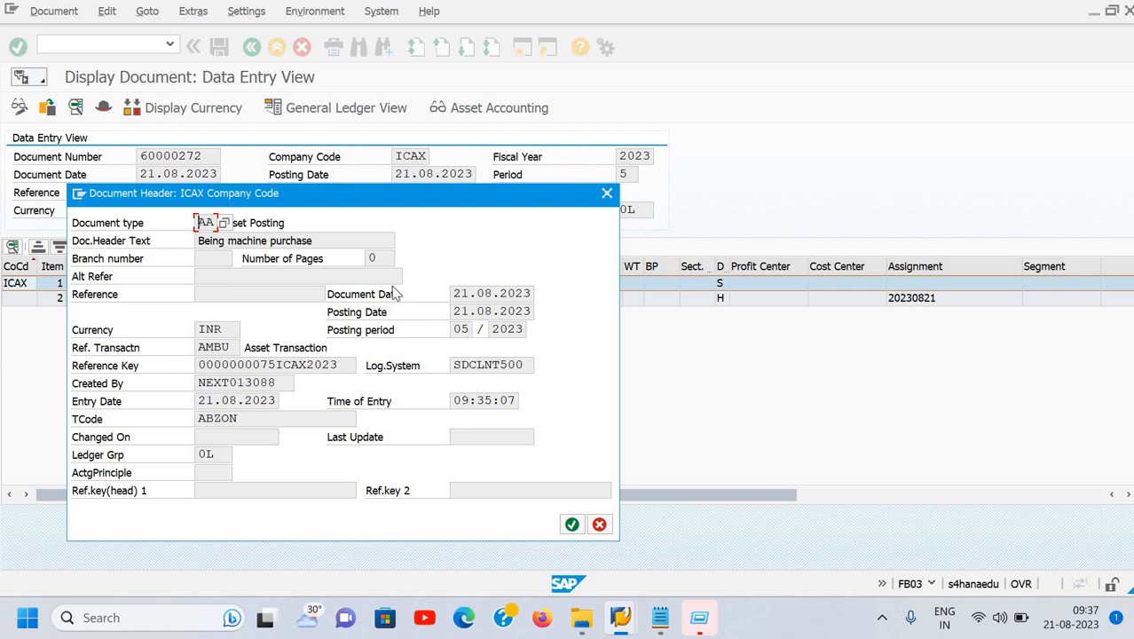
click(606, 194)
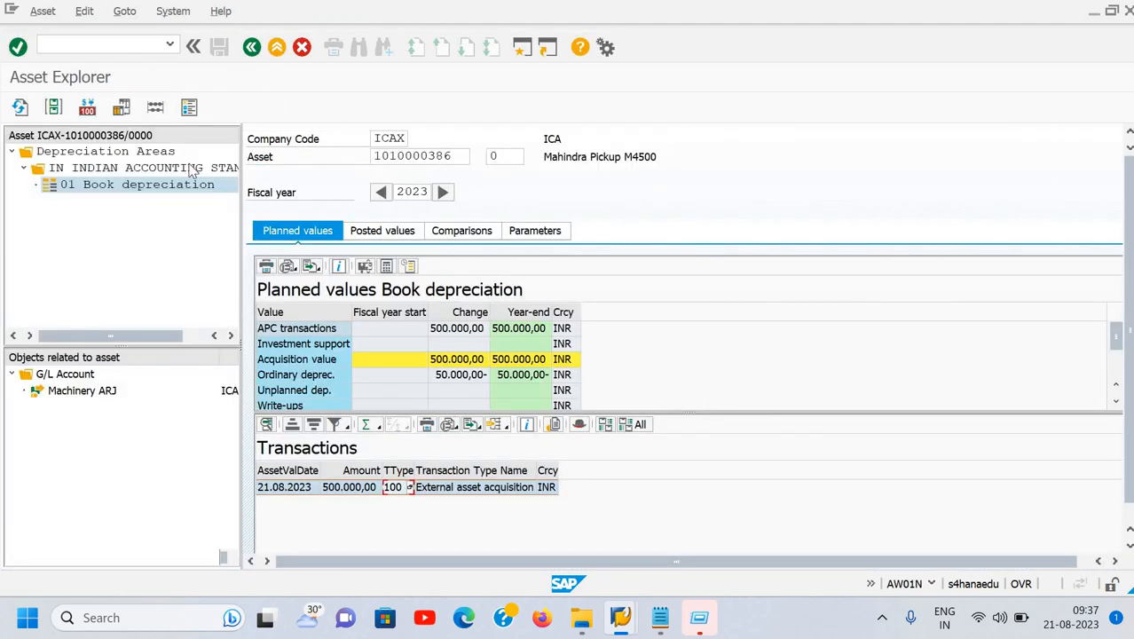
- Examine the asset's posted values in fiscal year 2023, including the depreciation of periods 7 and 8
click(381, 233)
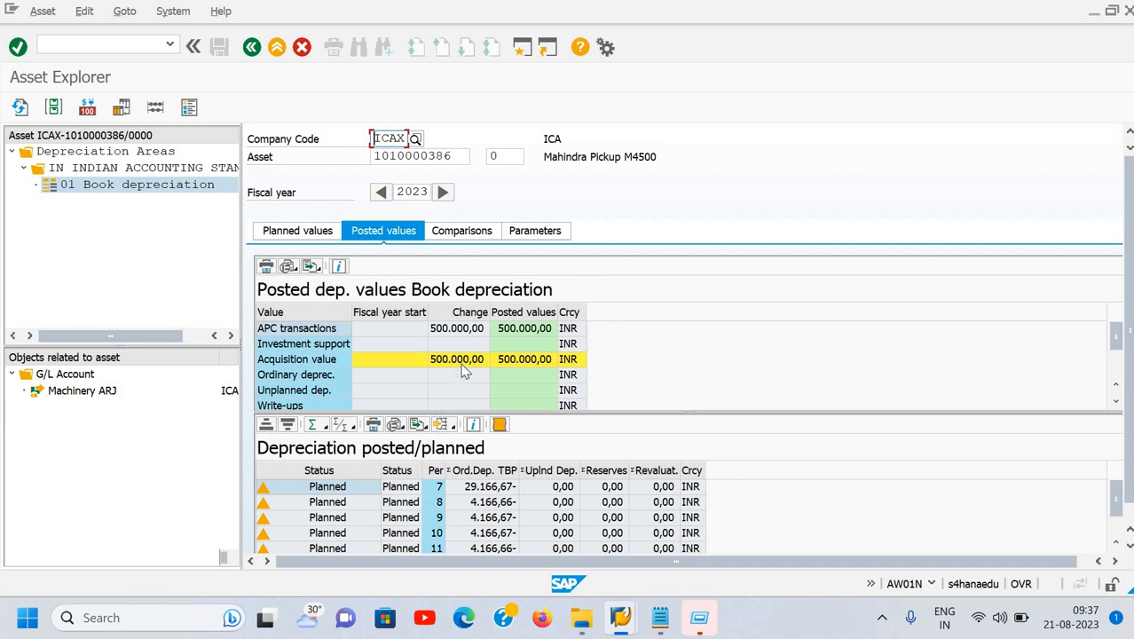
click(480, 487)
mouse_move(659, 618)
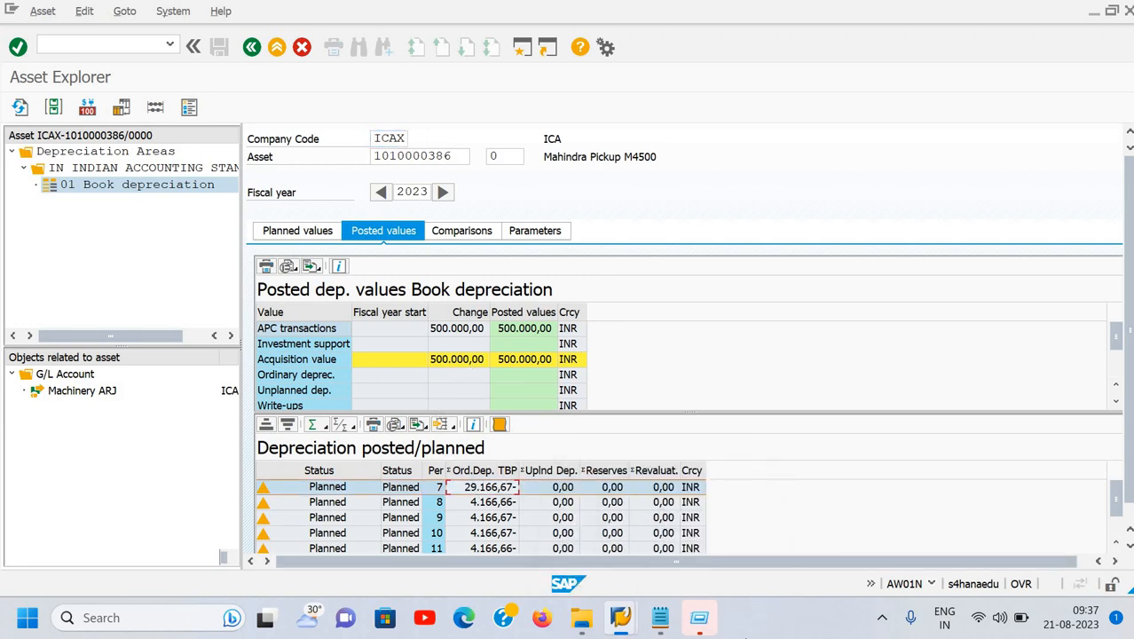
click(480, 502)
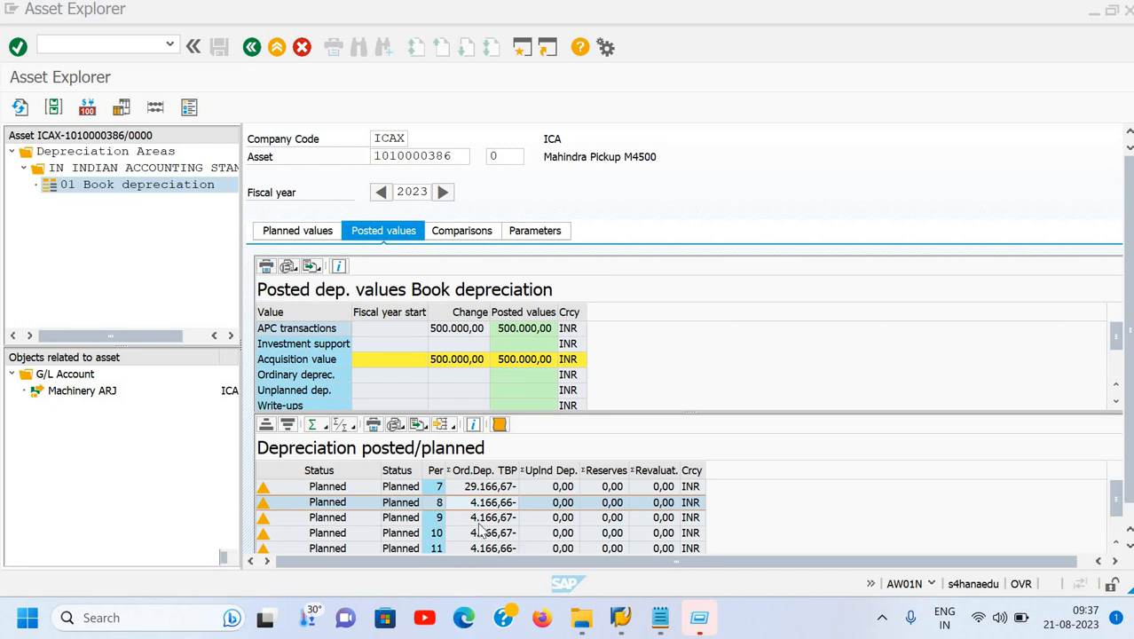
- Examine the year-by-year comparison of the asset's book depreciation, focusing on the 2023 ordinary depreciation
click(454, 238)
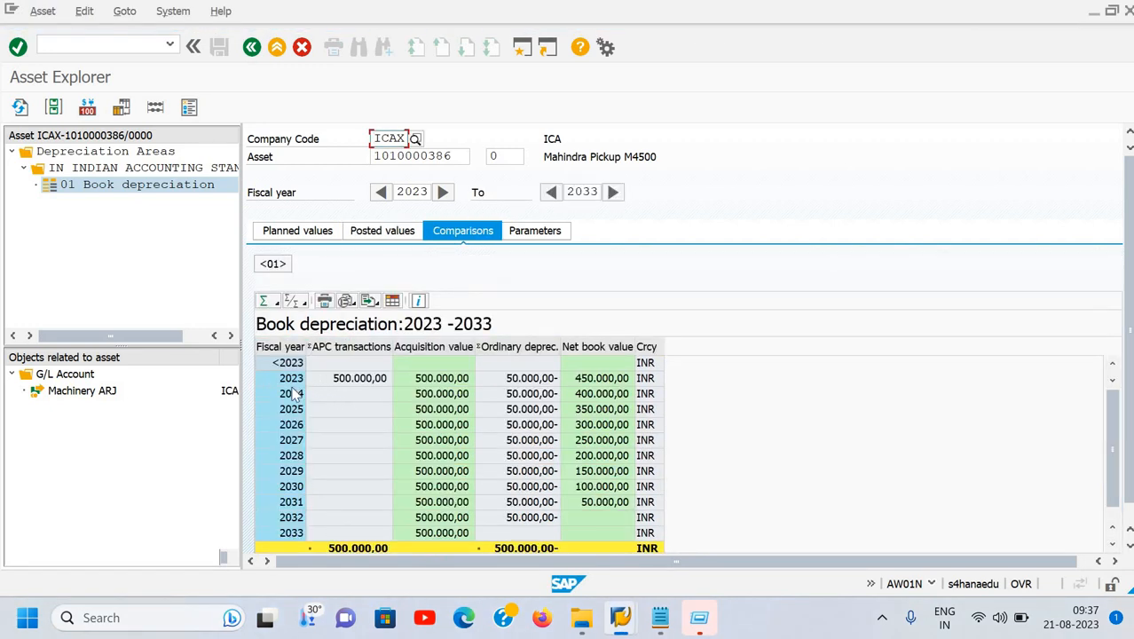
click(293, 395)
click(544, 380)
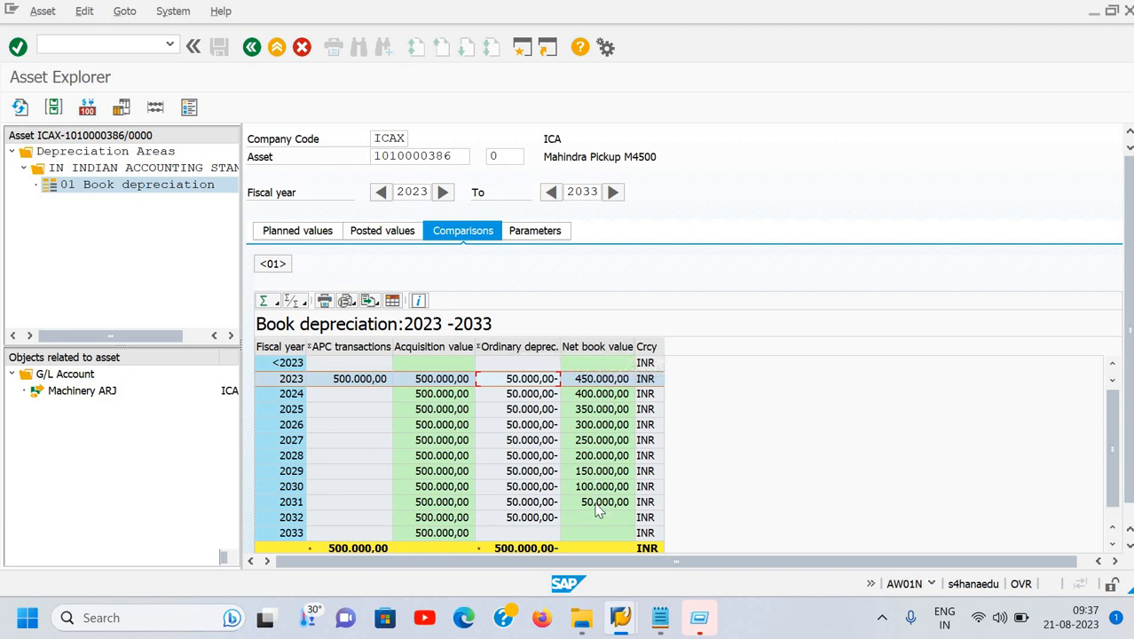
- Examine the asset's depreciation parameters and return to its planned values
click(551, 233)
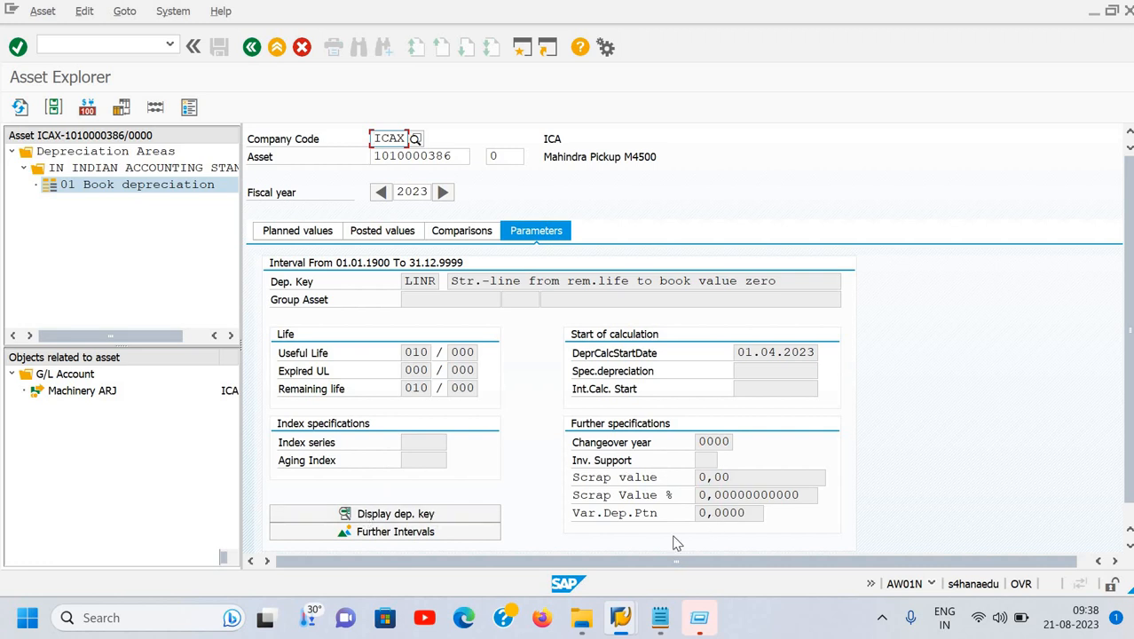
scroll(675, 542, down, 1)
scroll(675, 542, up, 1)
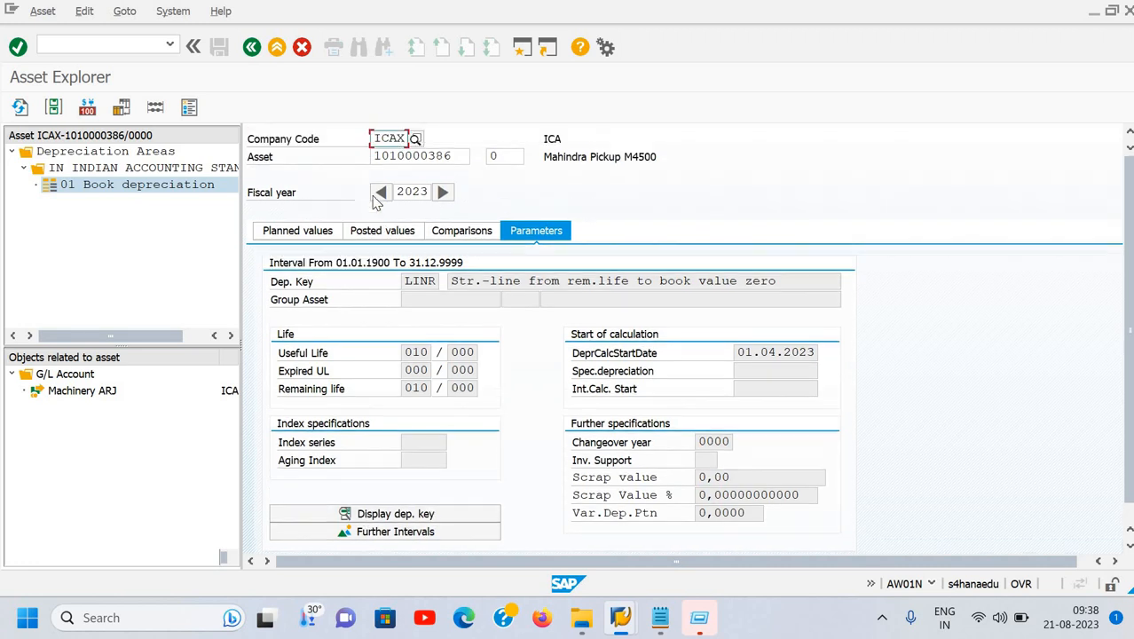
click(313, 233)
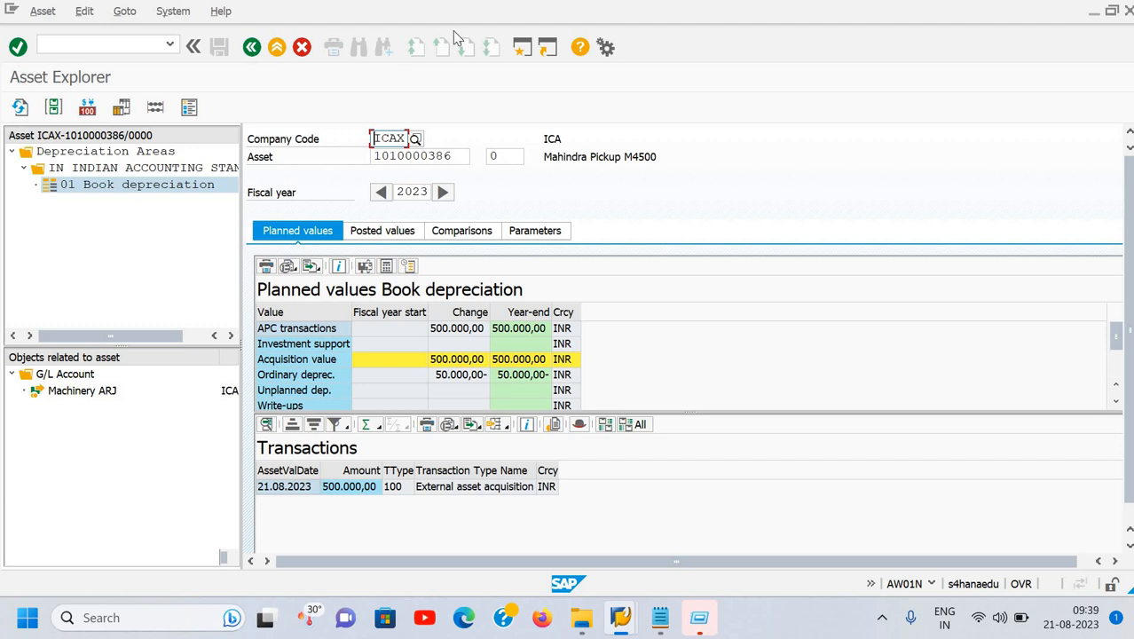
- Leave the Asset Explorer and start the external acquisition with vendor, transaction F-90
click(138, 47)
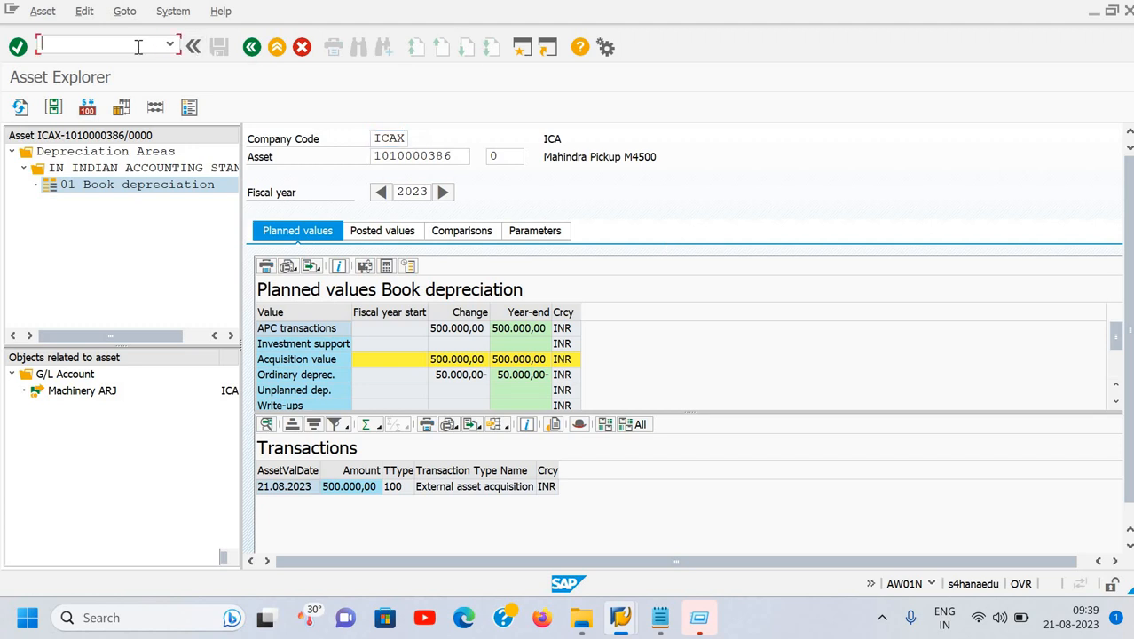
text(/n)
key(Return)
click(121, 41)
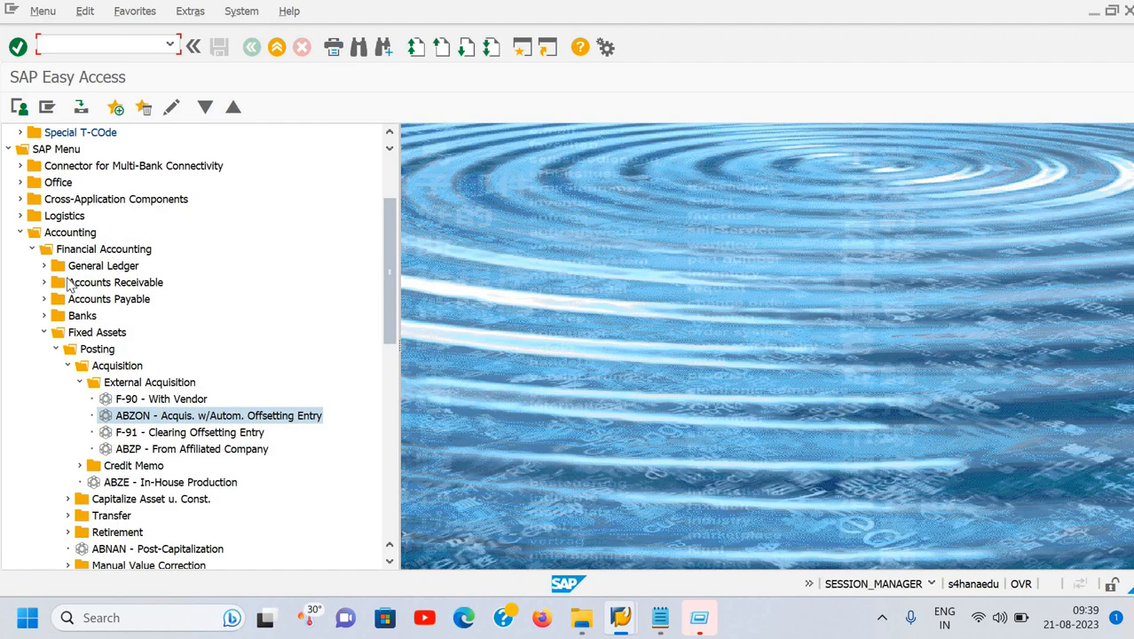
click(159, 401)
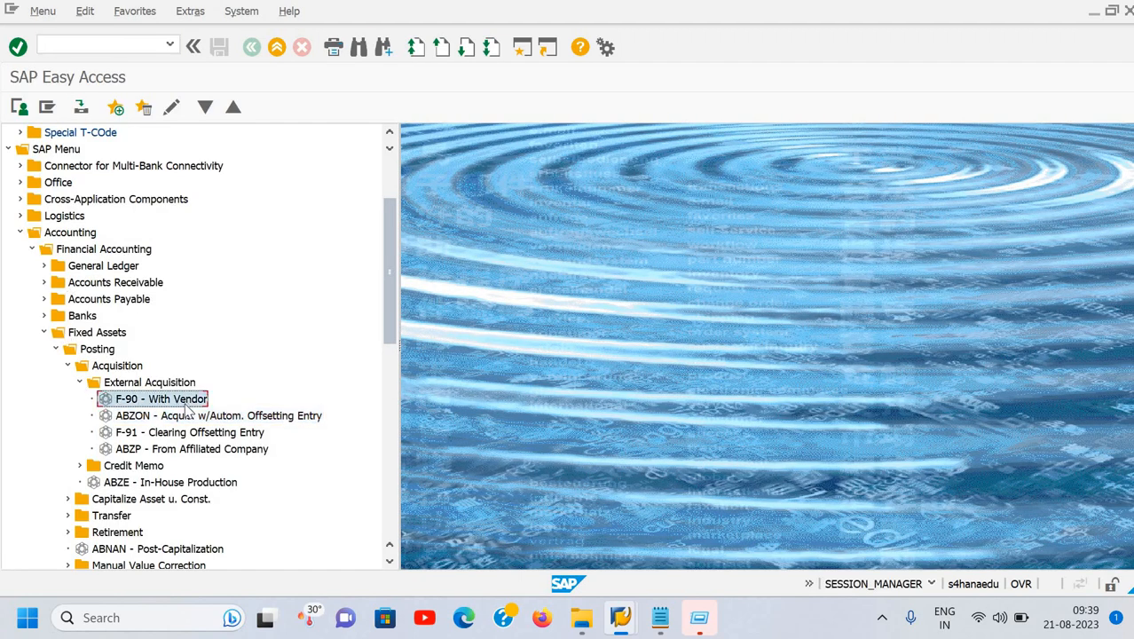
key(Return)
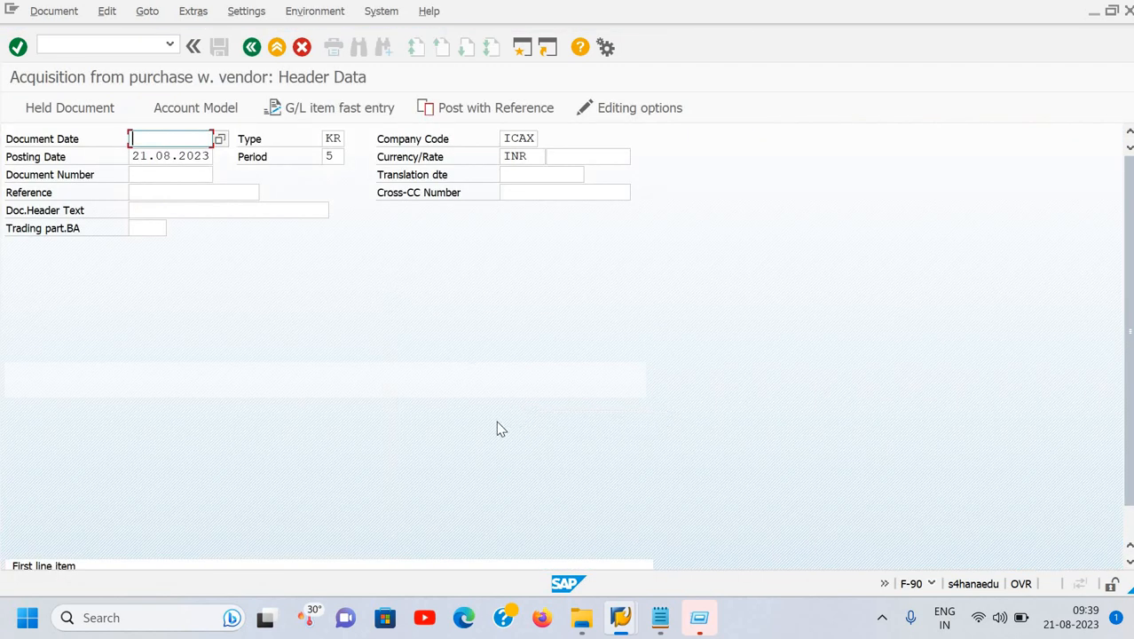
- Set the document date of the vendor acquisition to 21.08.2023 and go on to the reference in the header data
text(21.08.2023)
key(Tab)
key(Tab)
key(Tab)
key(Tab)
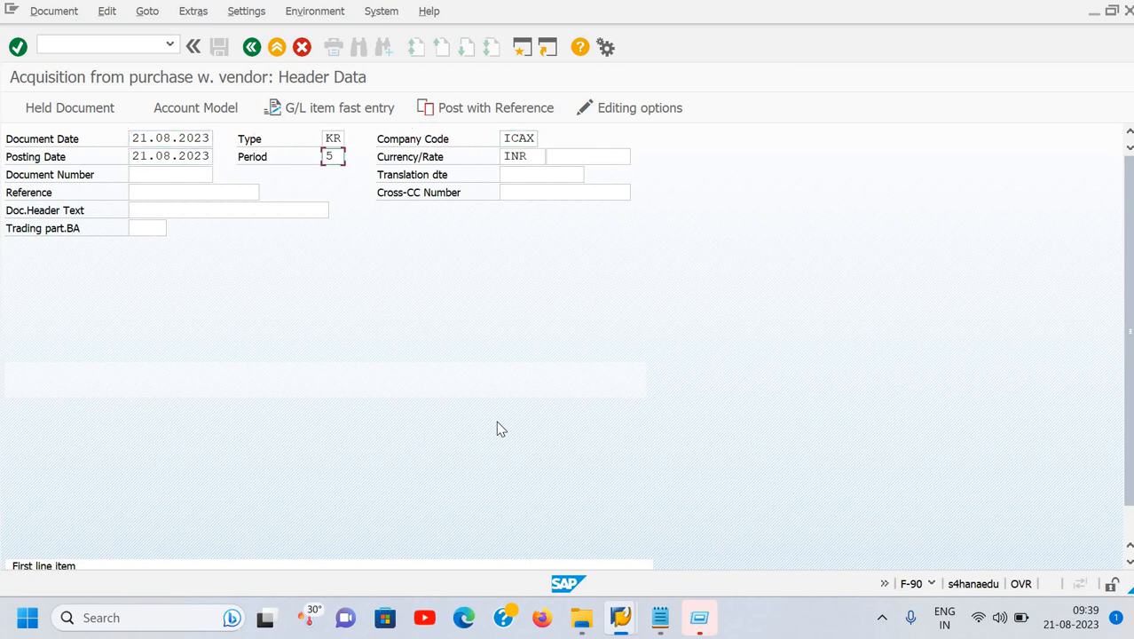
key(Tab)
key(Tab)
key(Tab)
key(Tab)
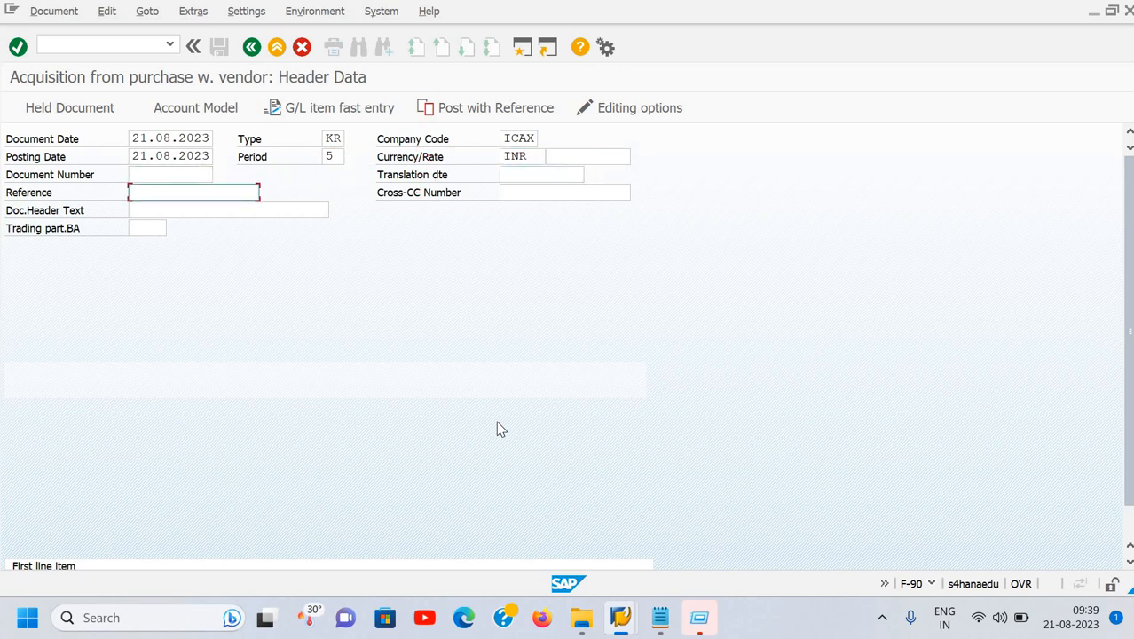
- Set the document's reference to inv-987 and its header text to "Assets purchase"
key(Tab)
key(Tab)
key(shift+Tab)
key(shift+Tab)
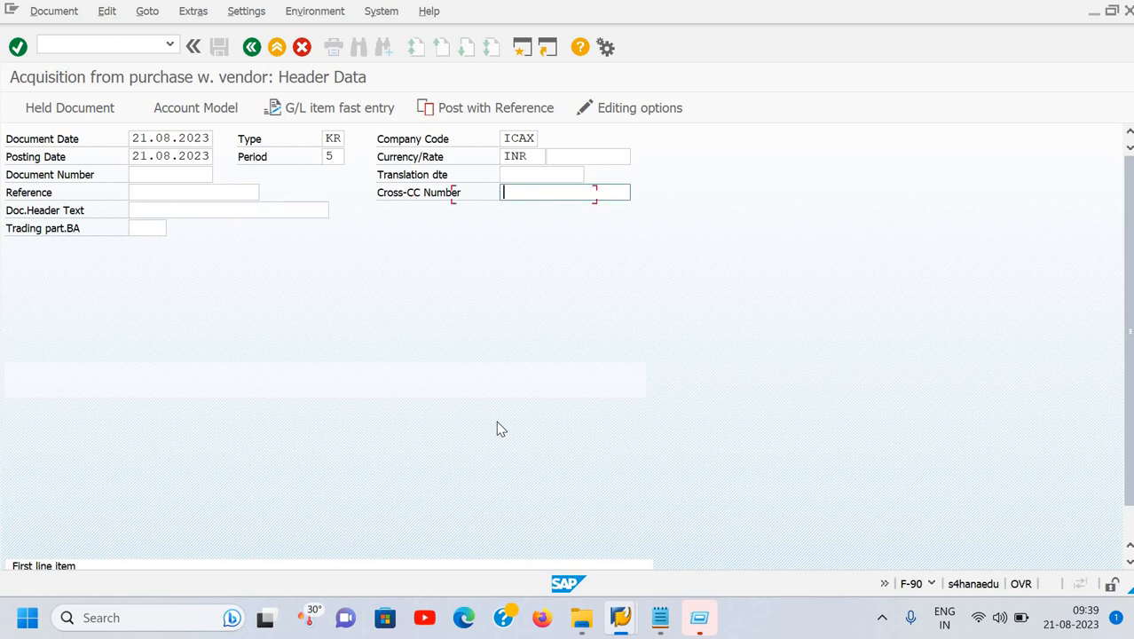
text(inv-987)
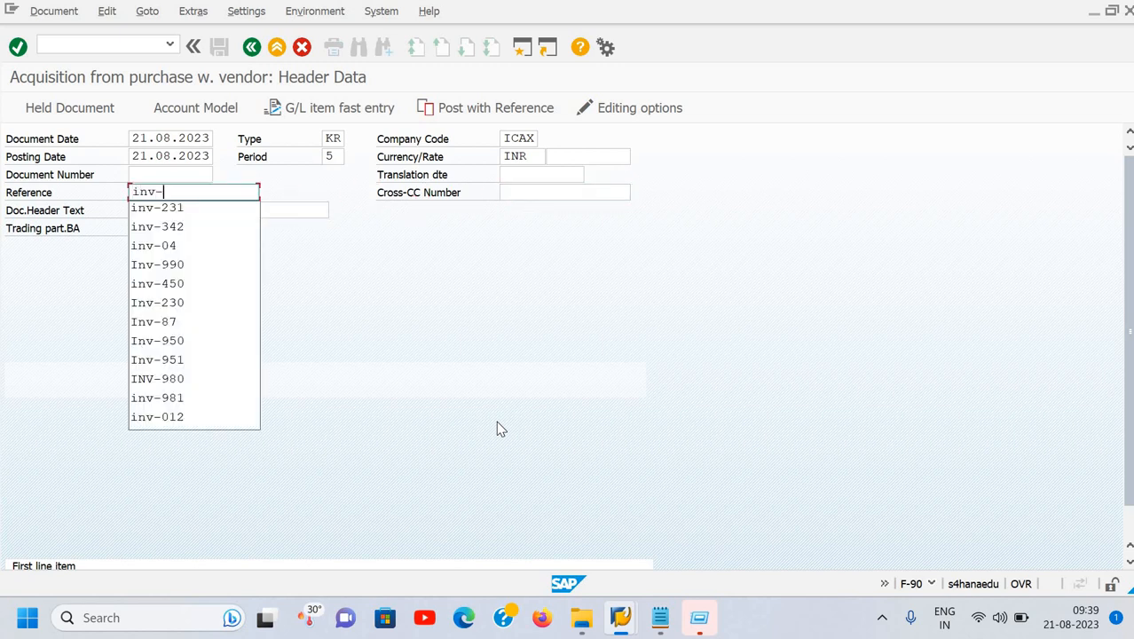
key(Tab)
key(Tab)
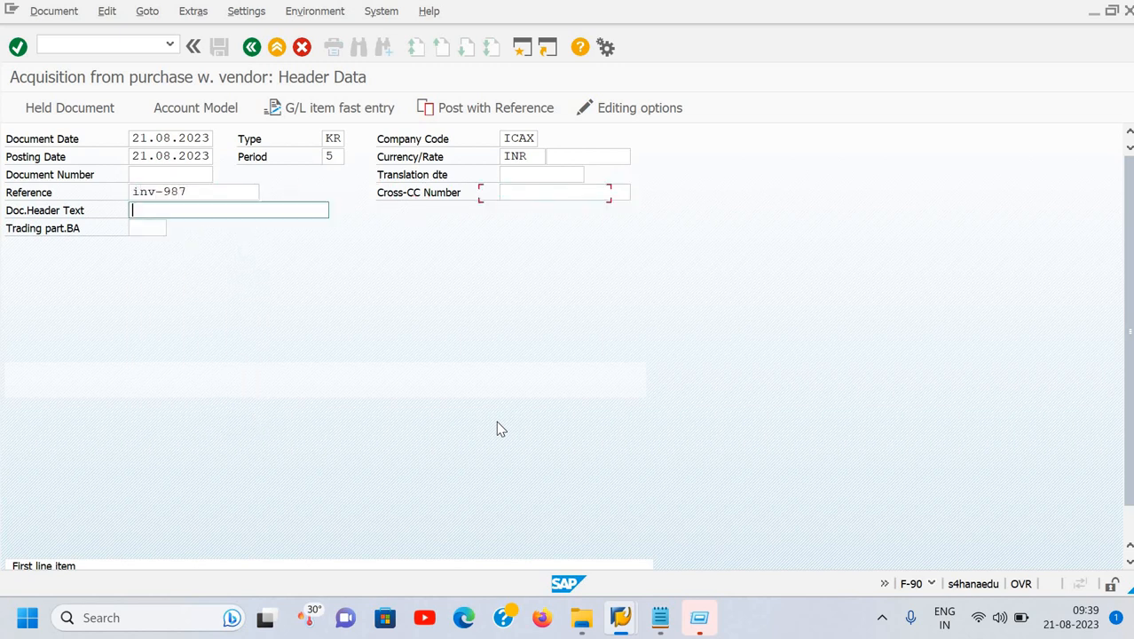
text(Assets)
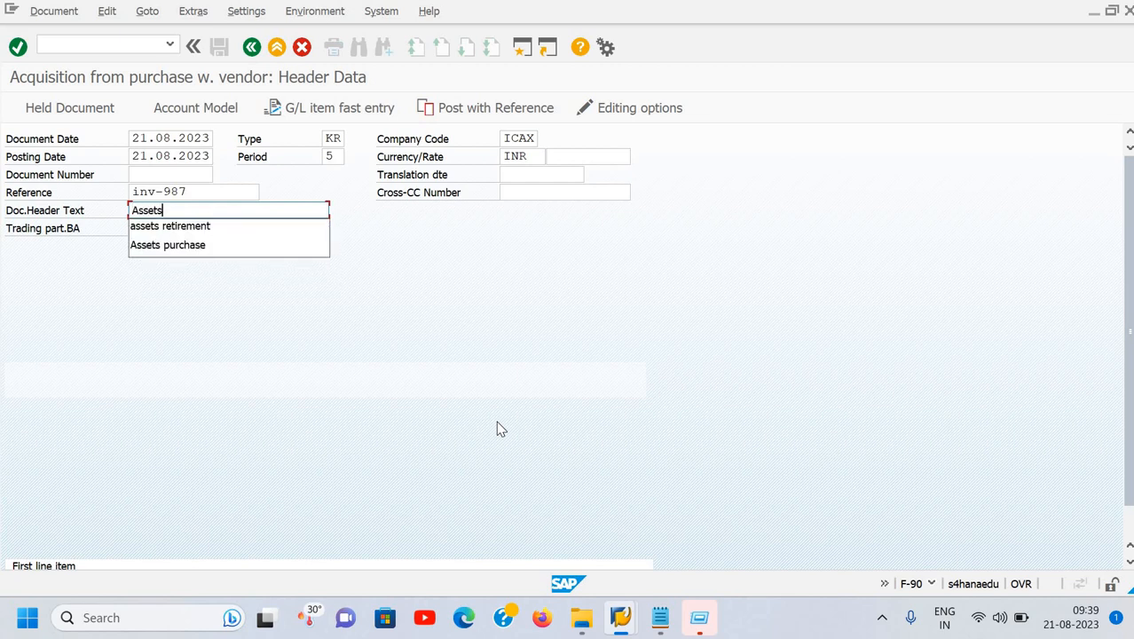
key(Down)
key(Down)
key(Return)
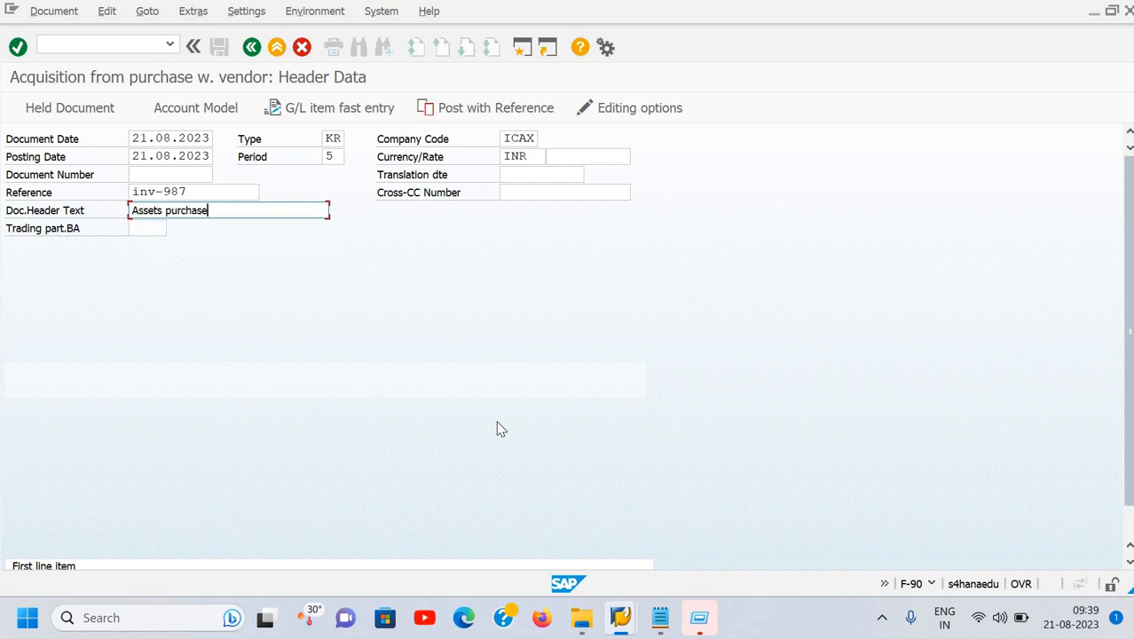
- Search suppliers by the term "deep", choose Abhishek Music Industry as the first line item's account, and go on to its vendor item
key(Tab)
key(Tab)
key(Tab)
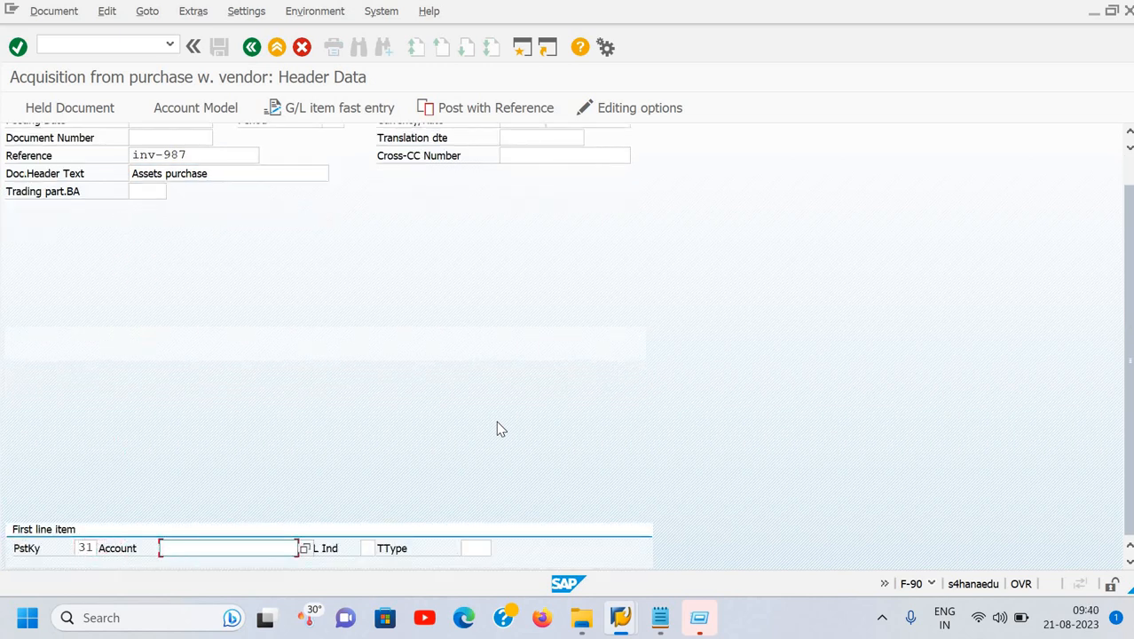
key(F4)
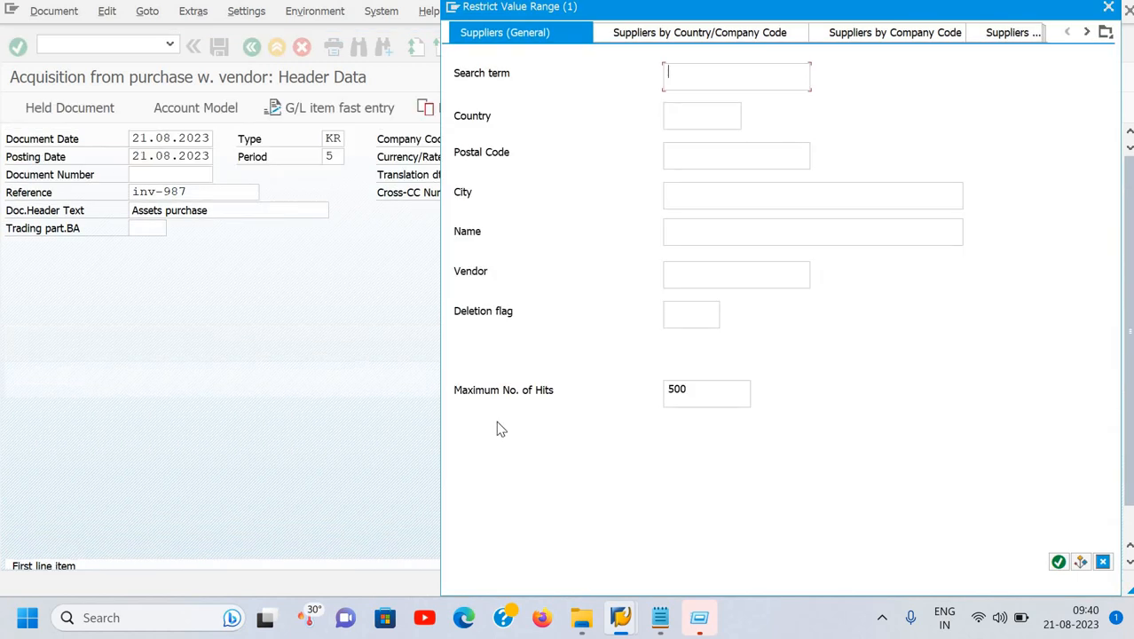
text(deee)
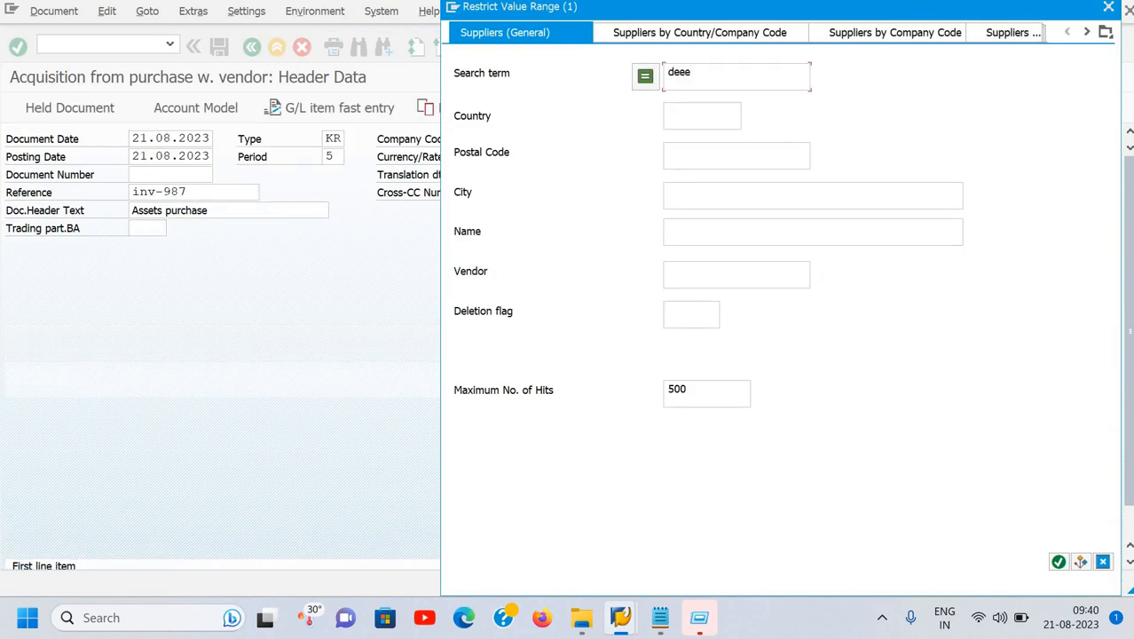
key(BackSpace)
text(p)
key(Return)
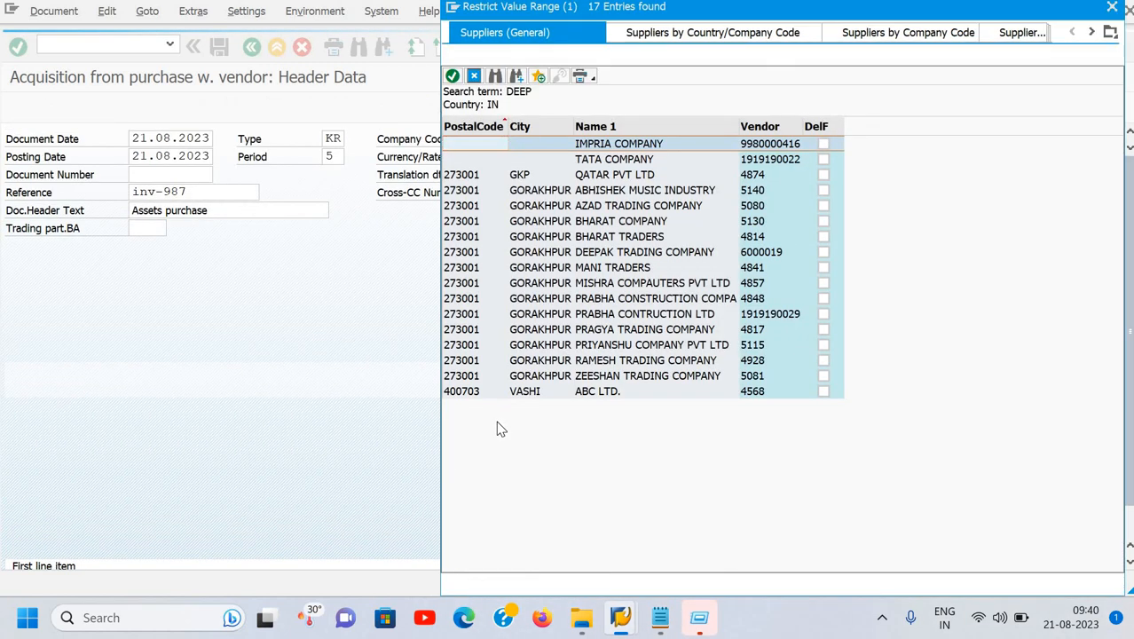
key(Down)
key(Down)
key(Down)
key(Down)
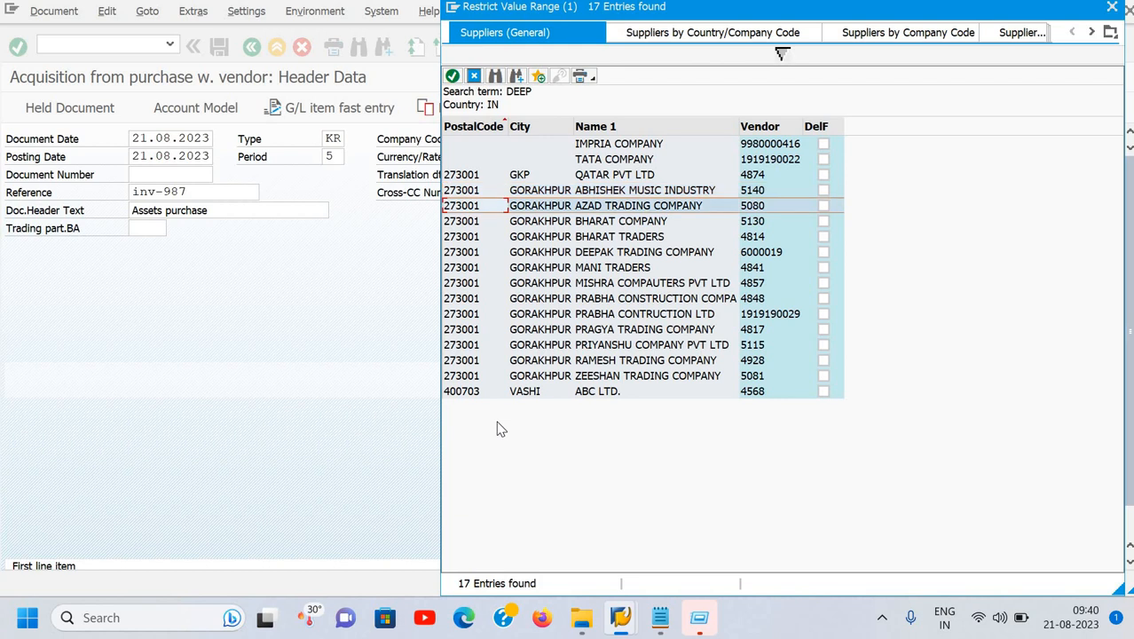
key(Up)
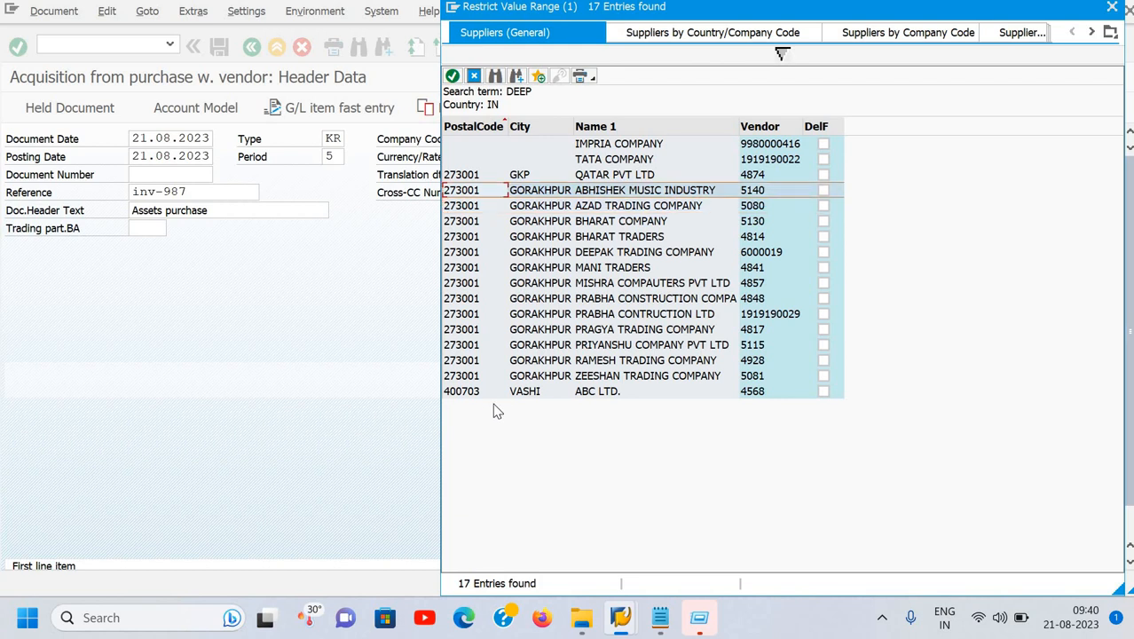
key(Return)
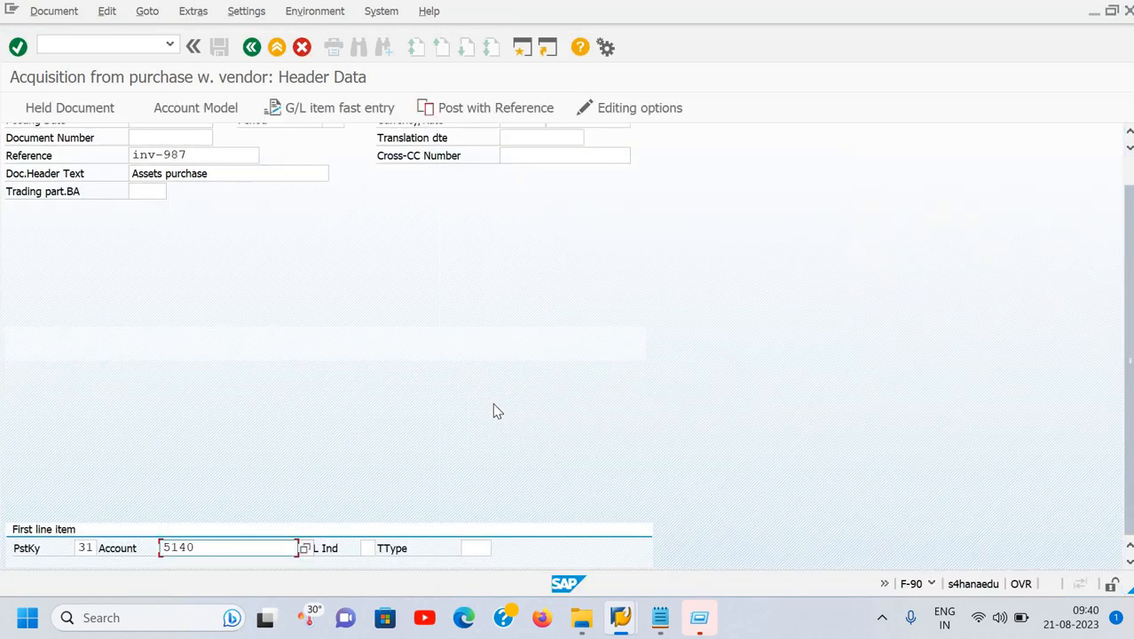
key(Return)
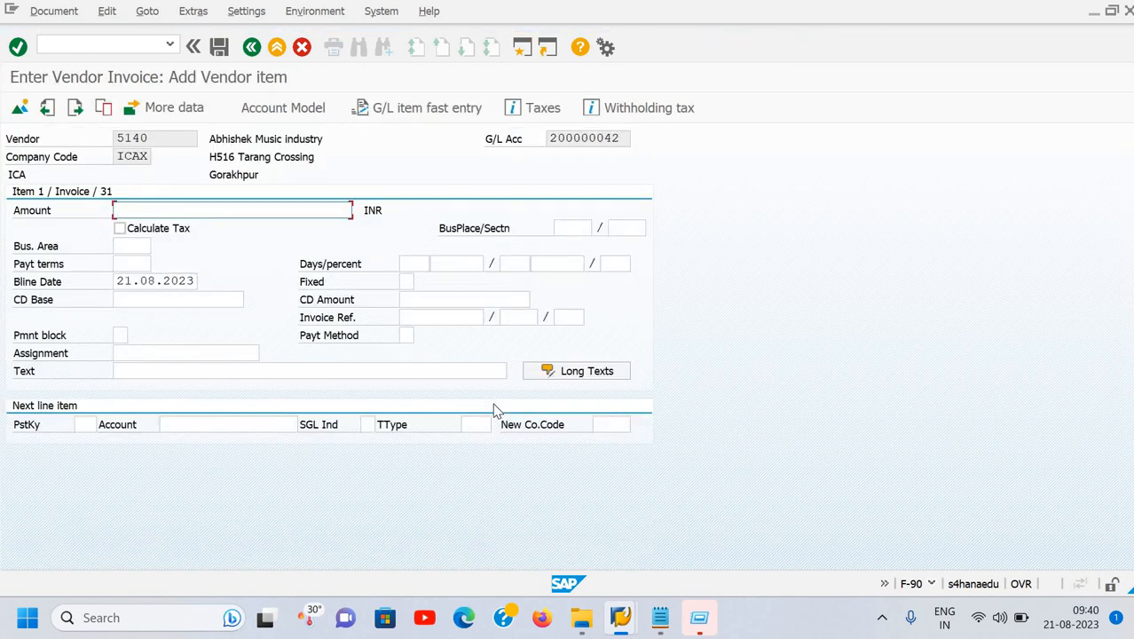
- Set the vendor item's amount to 500000 INR and its text to "Being assets purchase"
text(5)
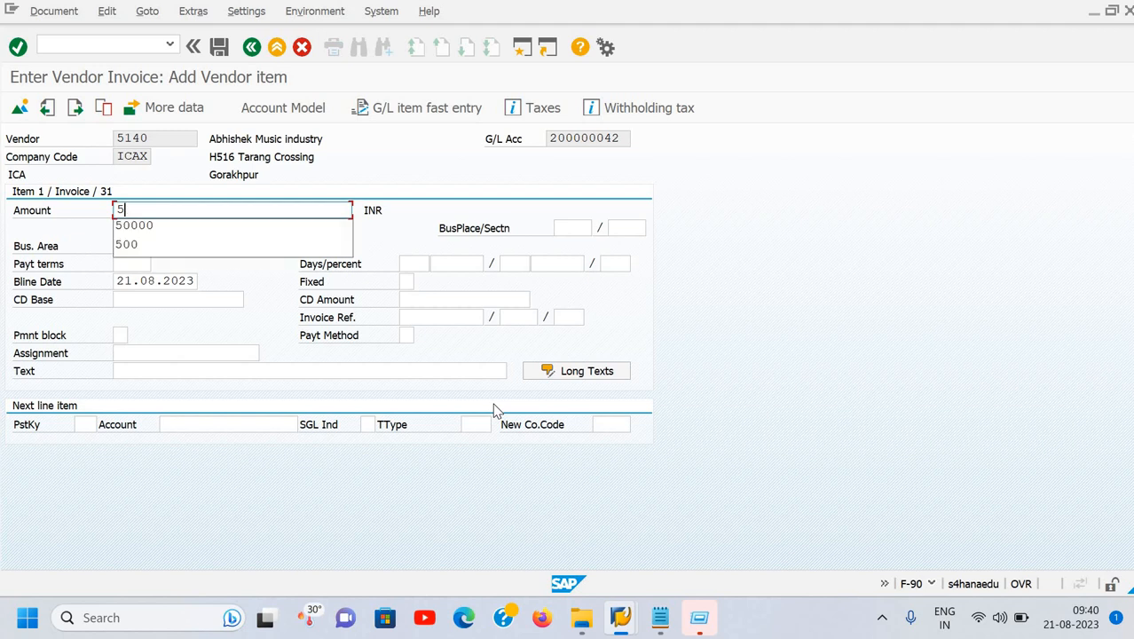
text(00000)
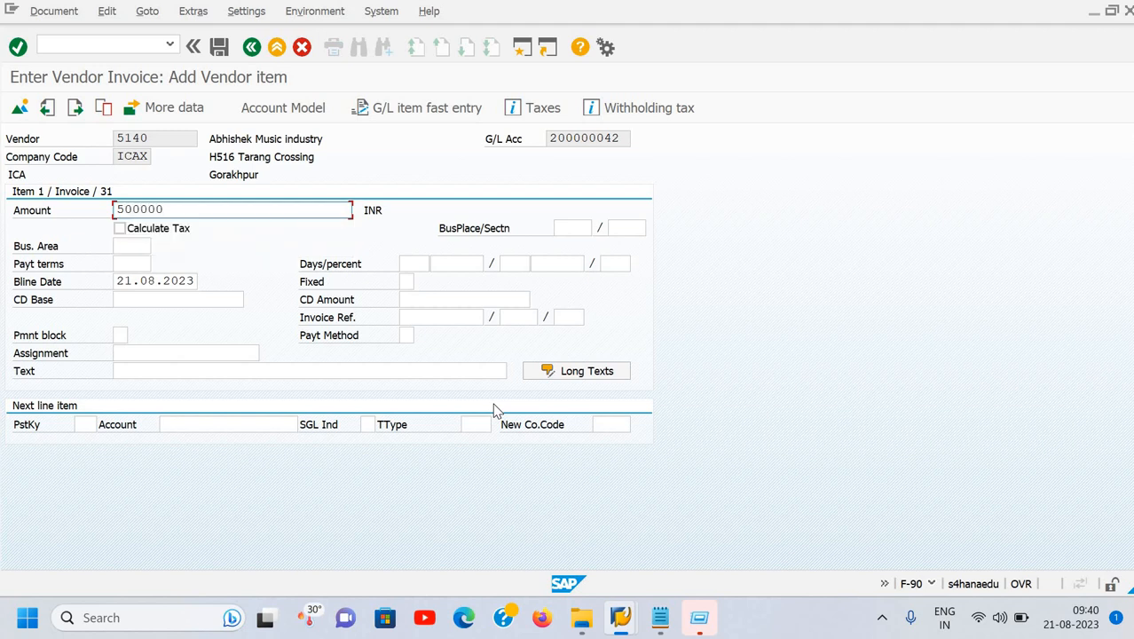
key(Tab)
key(Tab)
key(Tab)
key(Tab)
key(Tab)
key(Tab)
key(Tab)
key(Tab)
key(Tab)
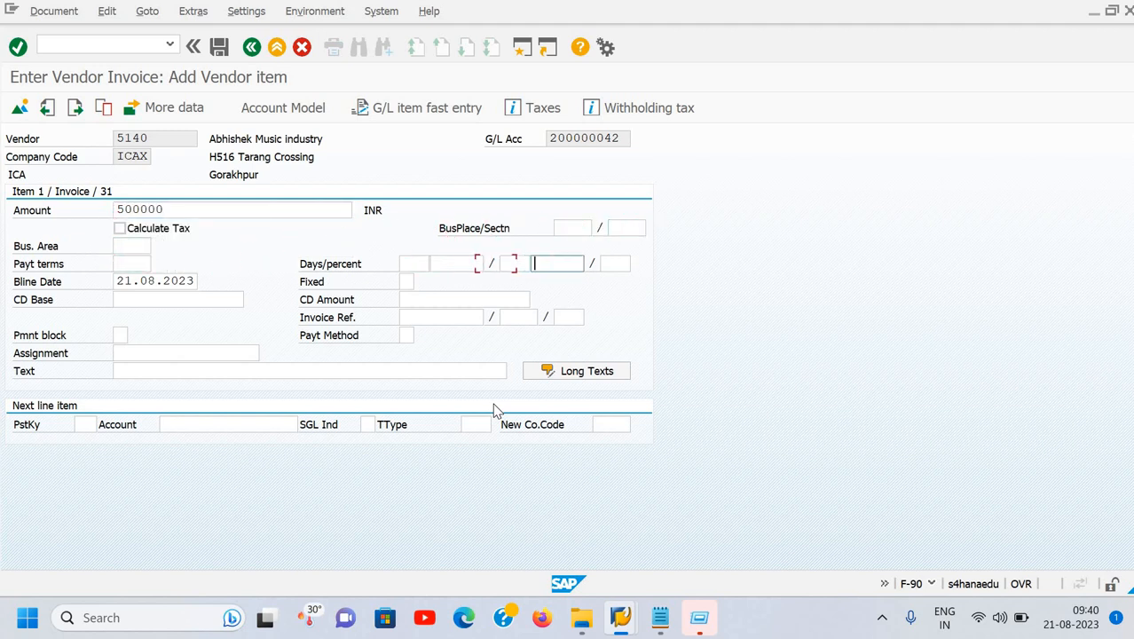
key(Tab)
key(Tab)
key(Tab)
key(Tab)
key(Tab)
key(Tab)
key(Tab)
key(Tab)
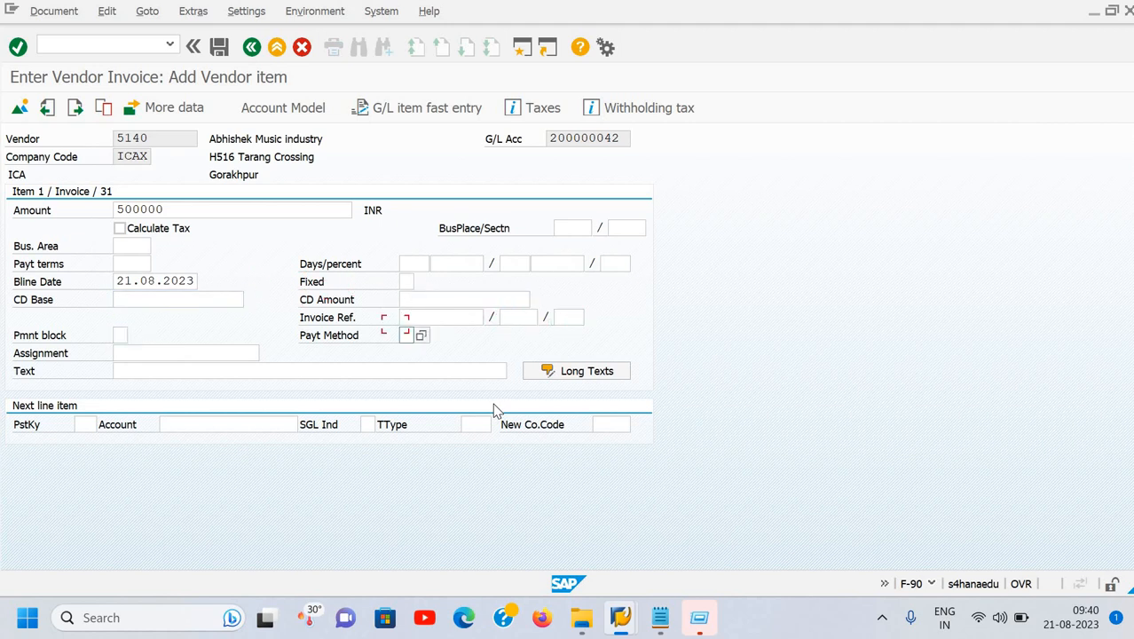
key(Tab)
key(Tab)
key(Tab)
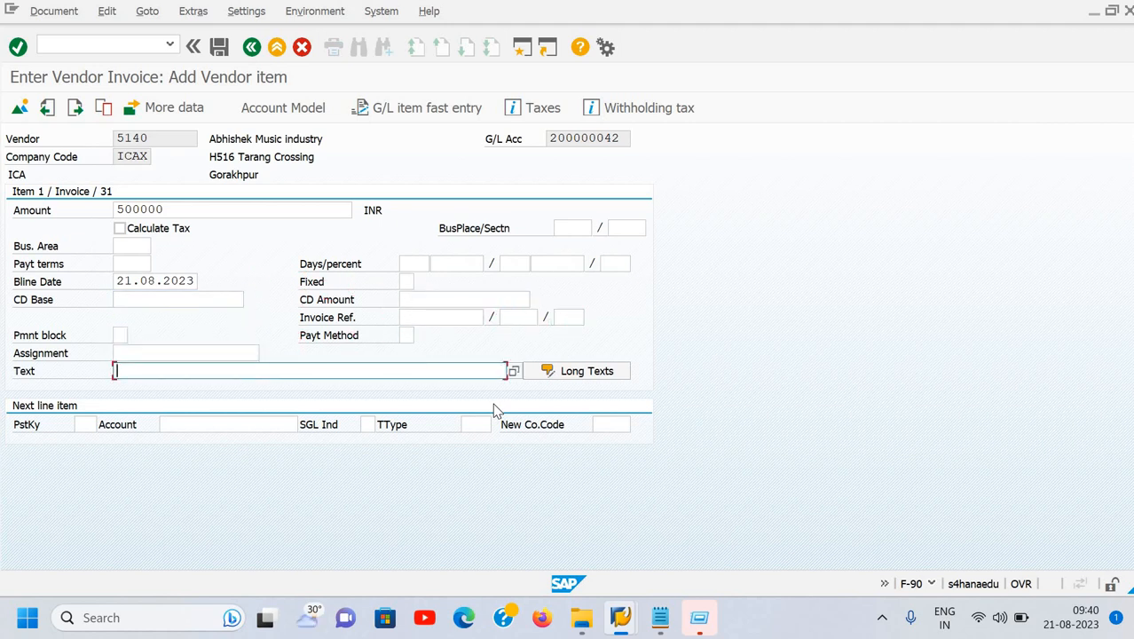
text(Be)
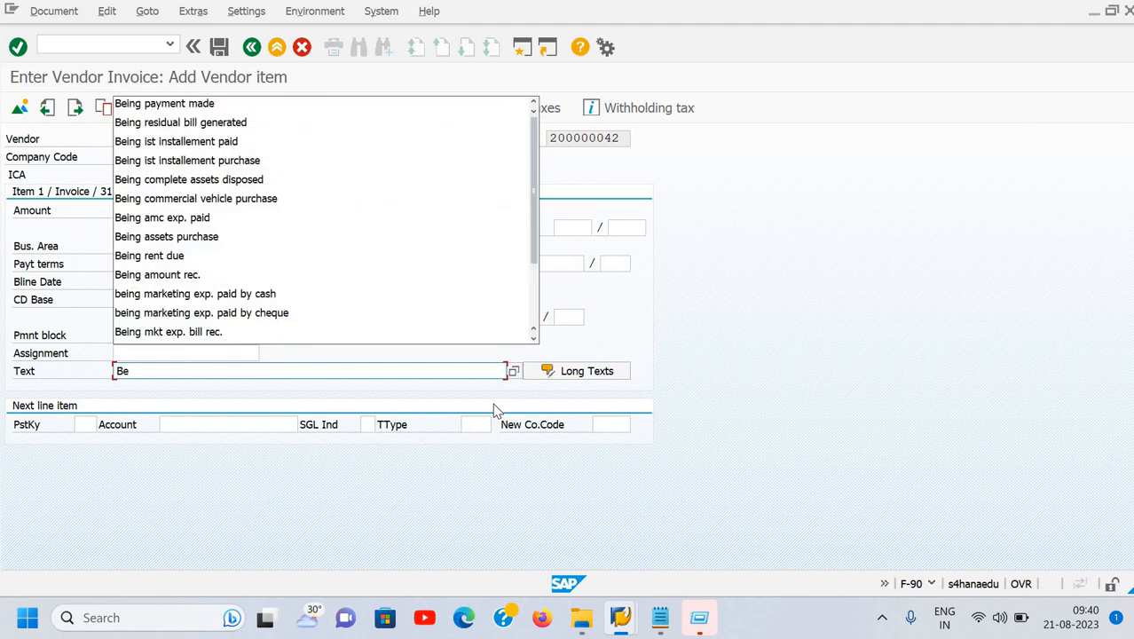
key(Down)
key(Down)
key(Down)
key(Down)
key(Down)
key(Down)
key(Down)
key(Down)
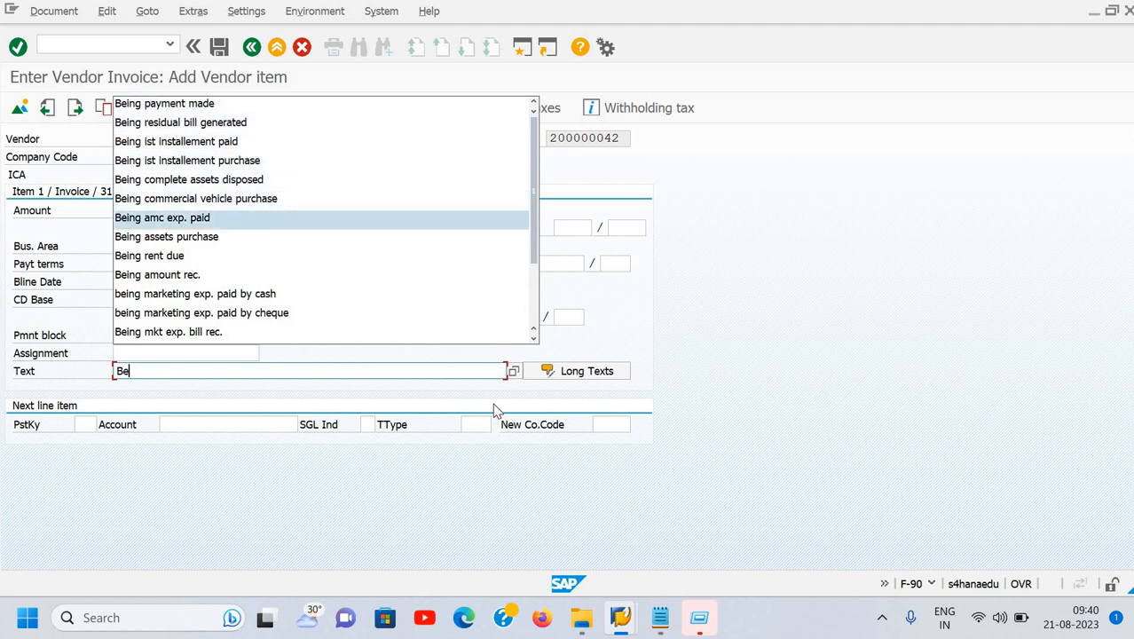
key(Up)
key(Return)
- Set the next line item to posting key 70 with the asset Mahindra Pickup M4500 as its account
key(Tab)
key(Tab)
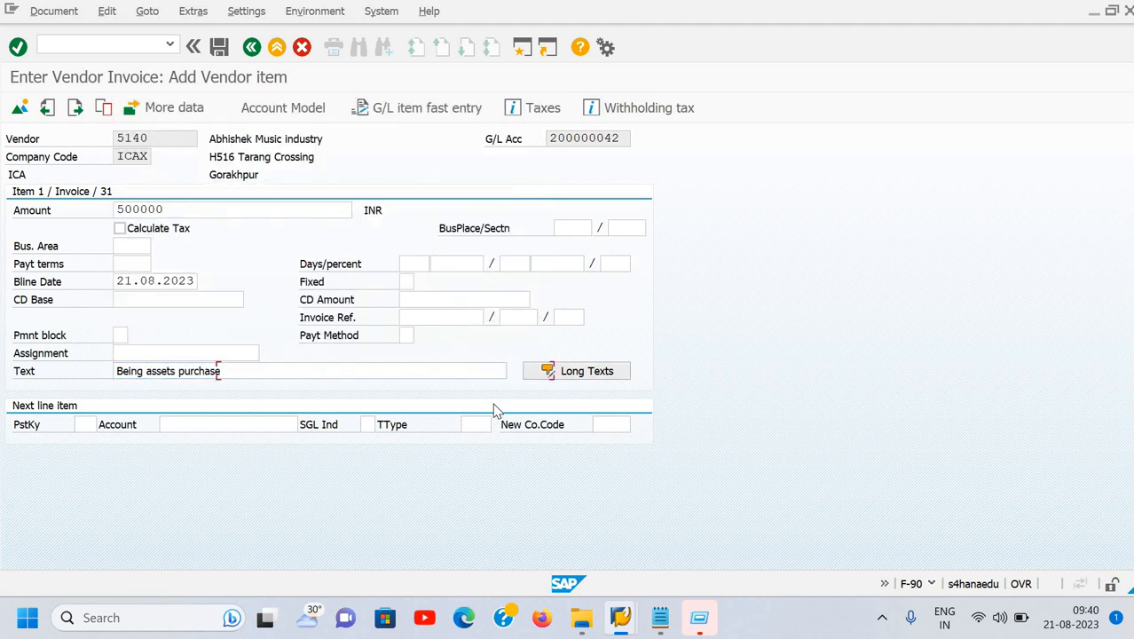
text(70)
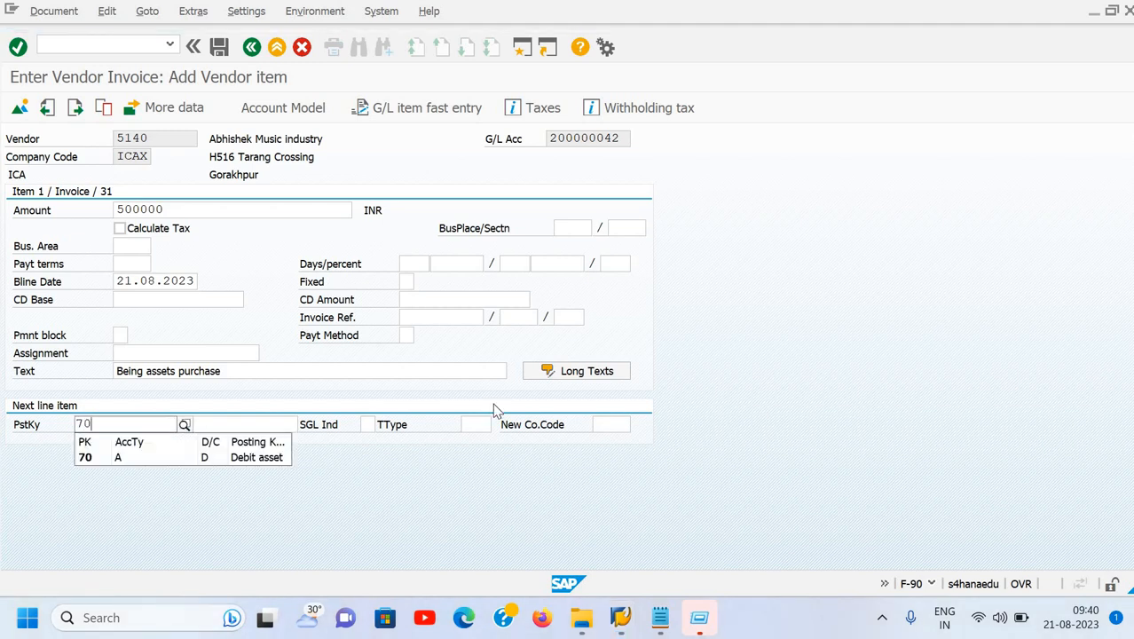
key(Tab)
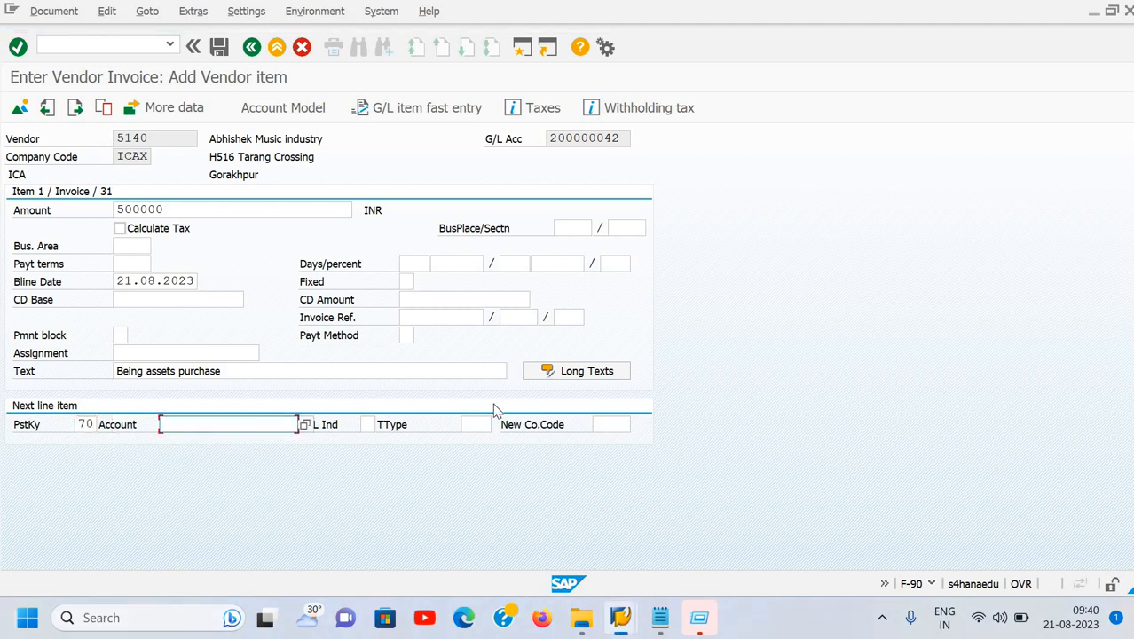
key(F4)
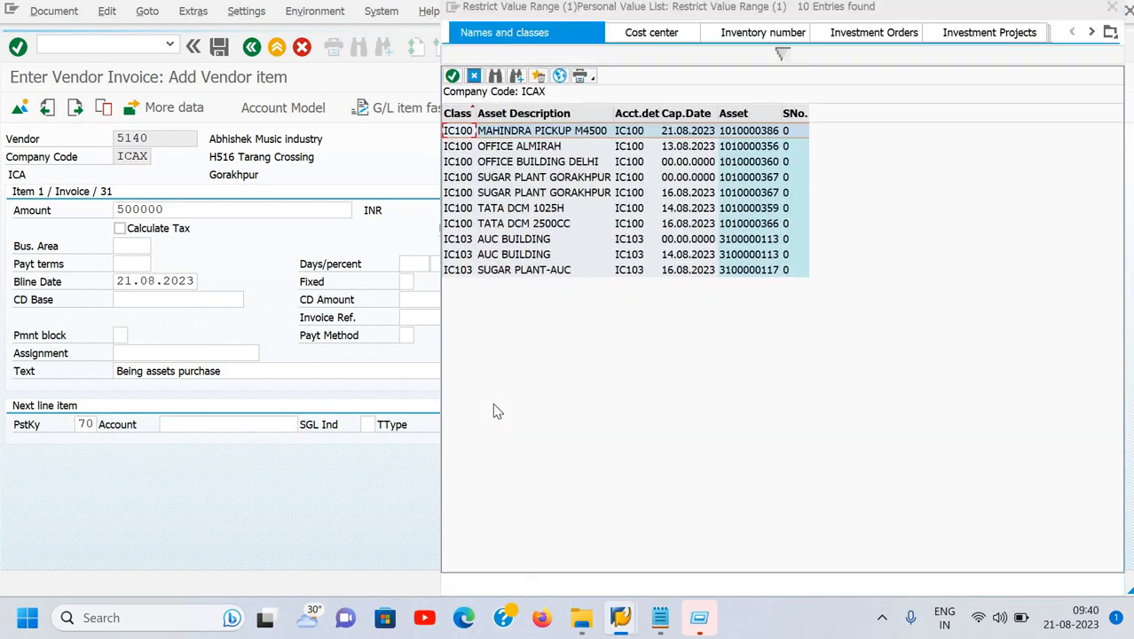
key(Down)
key(Down)
key(Down)
key(Down)
key(Down)
key(Down)
key(Down)
key(Down)
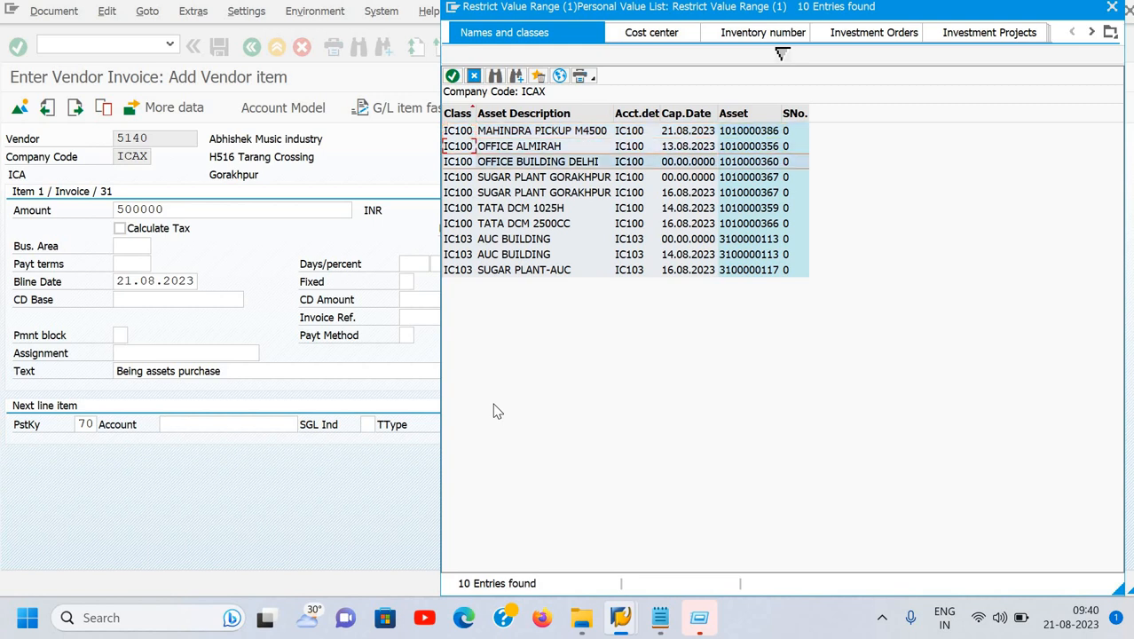
key(Up)
key(Up)
key(Up)
key(Up)
key(Up)
key(Up)
key(Up)
key(Up)
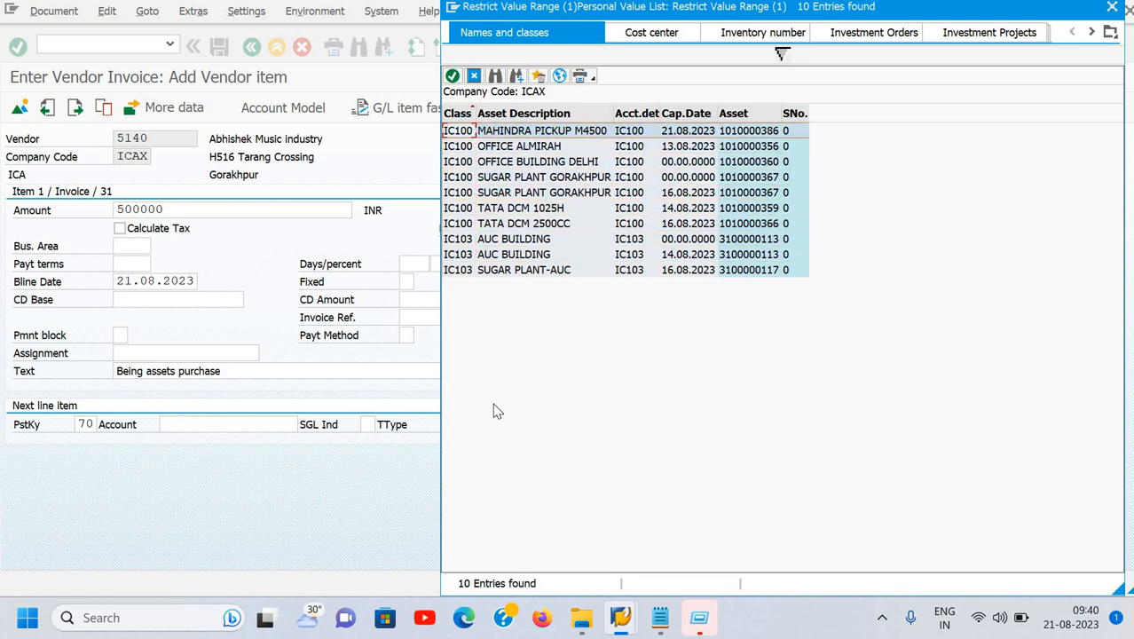
key(Return)
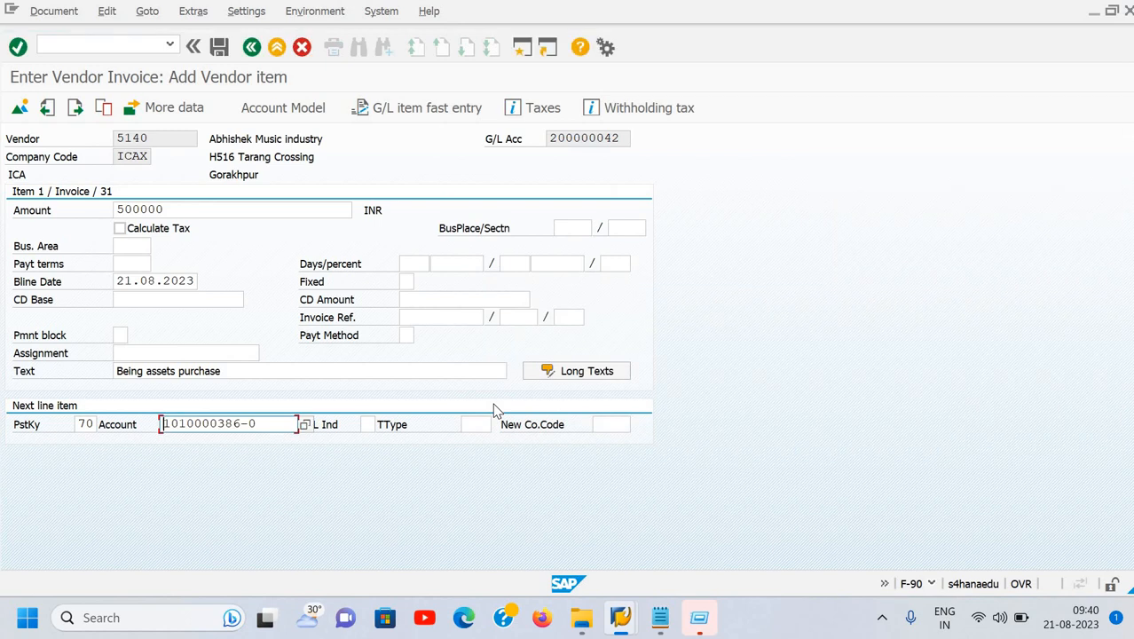
key(Return)
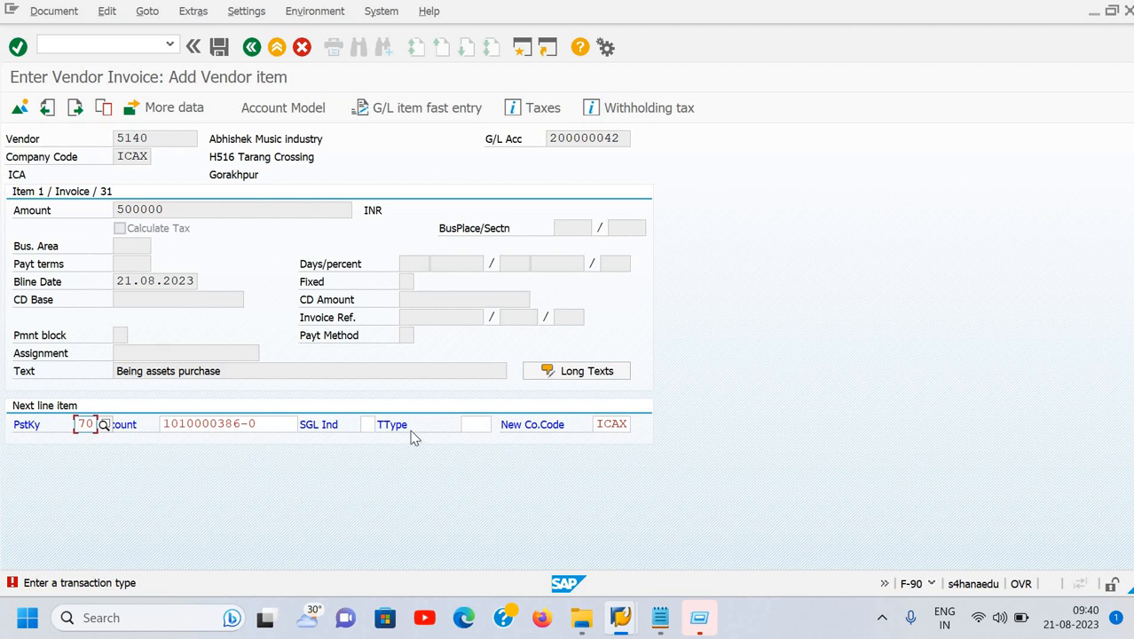
- Choose transaction type 100, External asset acquisition, for the next line item and continue to the asset item
click(494, 426)
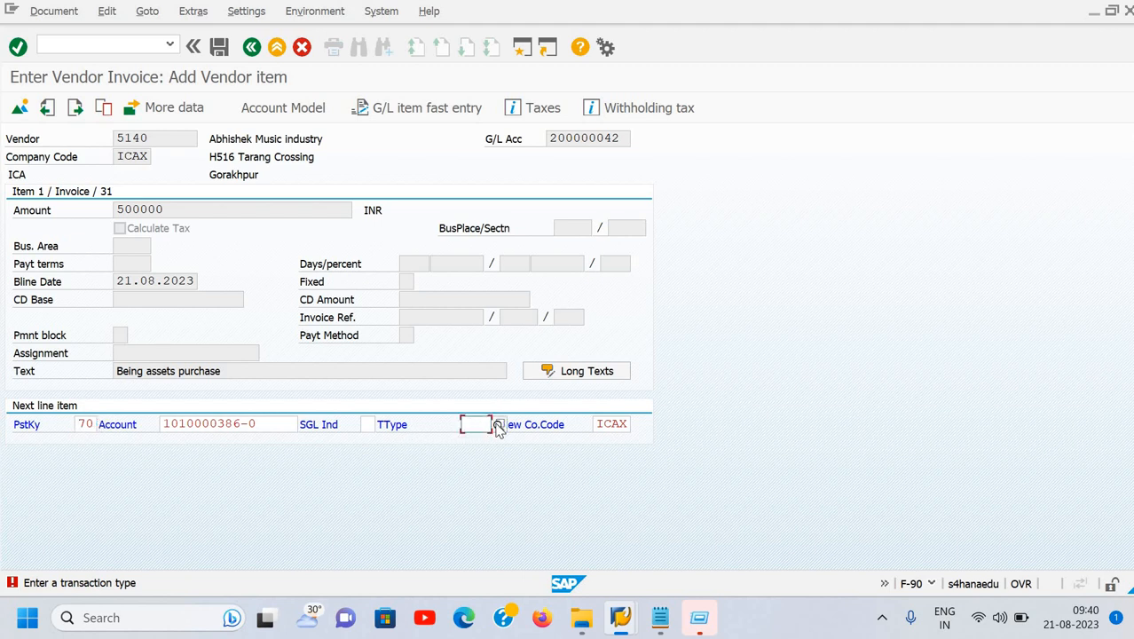
click(498, 427)
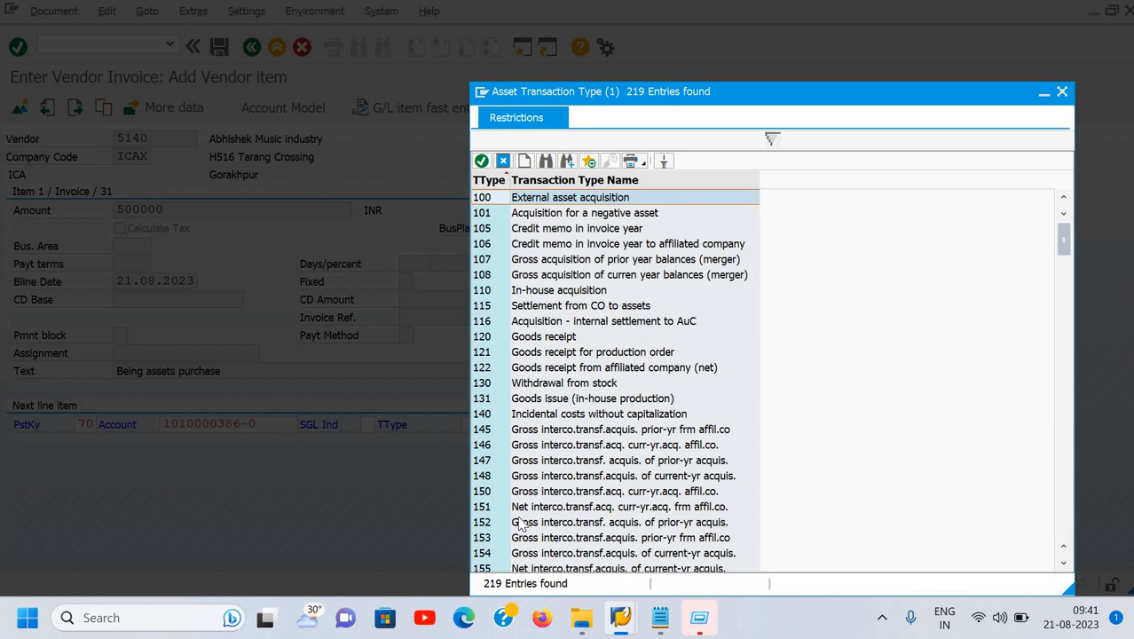
key(Return)
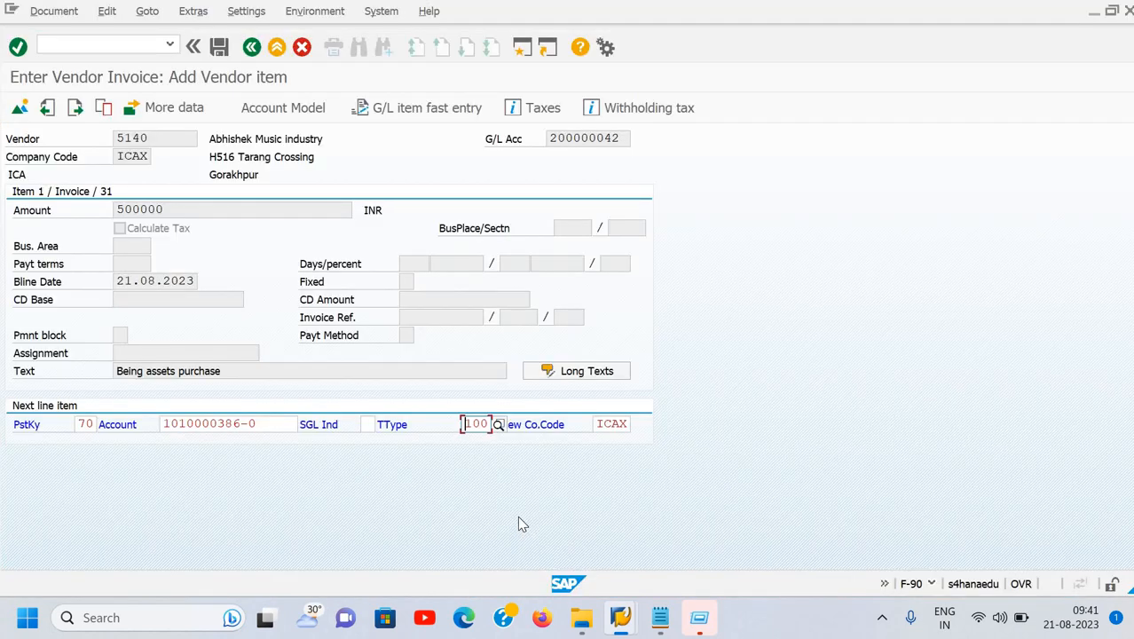
key(Return)
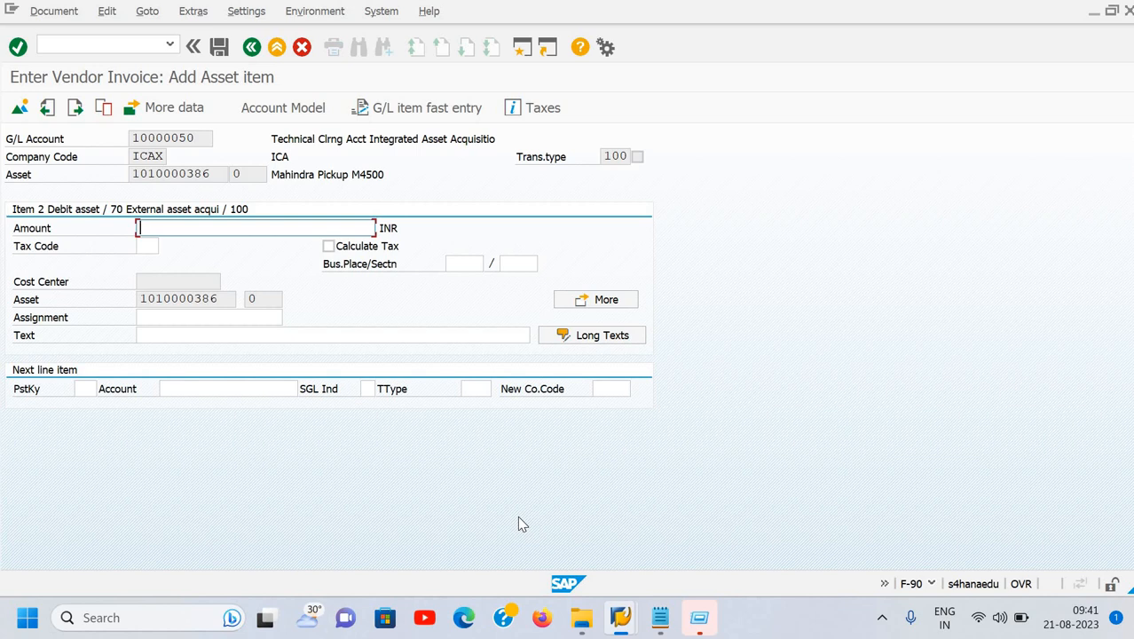
- Enter * as the asset item's amount and + as its text to carry over the vendor item's values, and confirm the entries
text(*)
key(Tab)
key(Tab)
key(Tab)
key(Tab)
key(Tab)
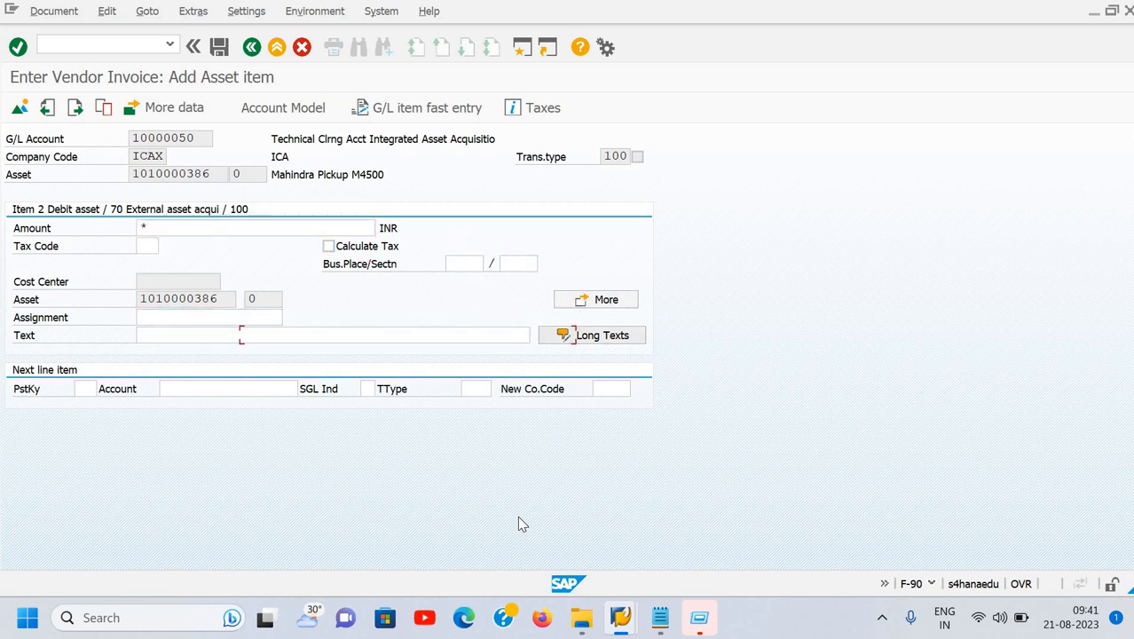
key(shift+Tab)
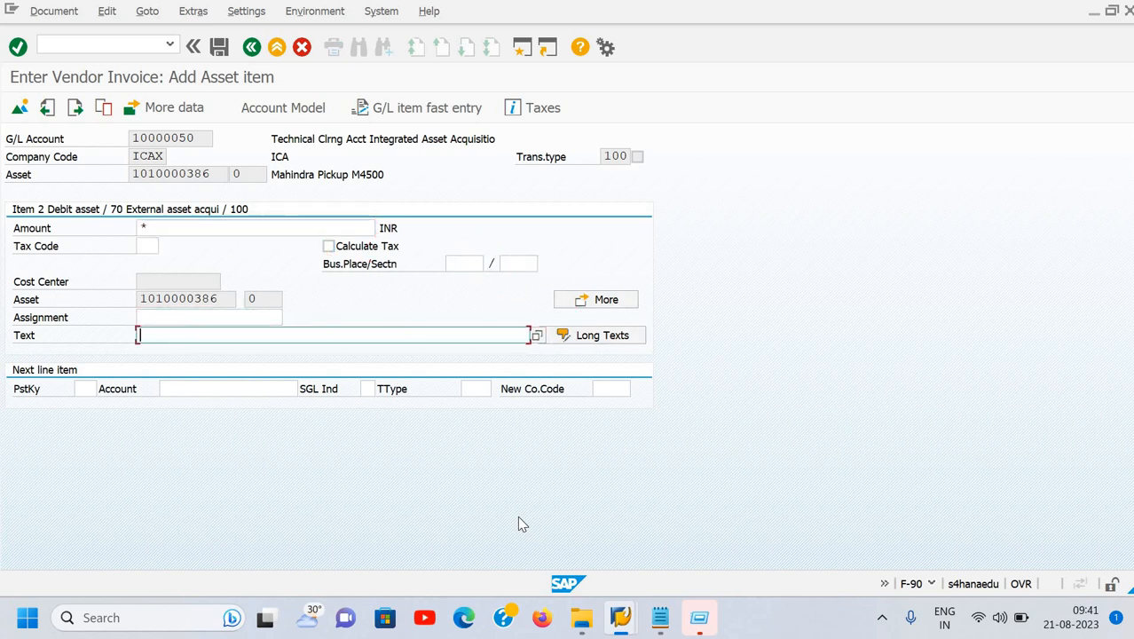
text(+)
key(Return)
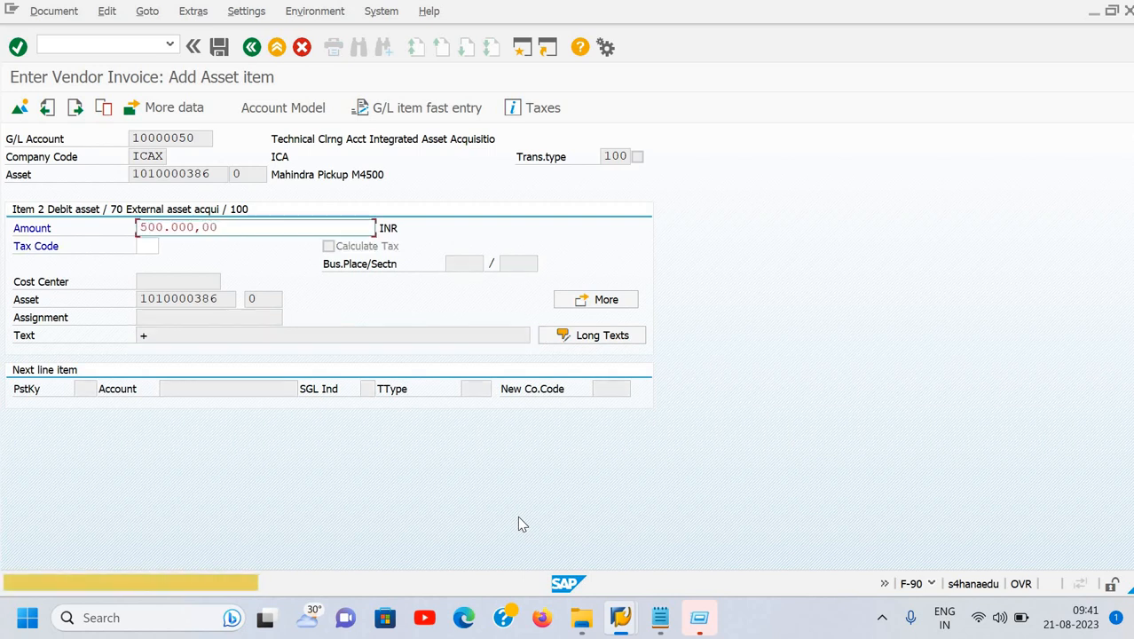
- Set the asset item's reference date to 21.08.2023 in the coding block and confirm it
key(Return)
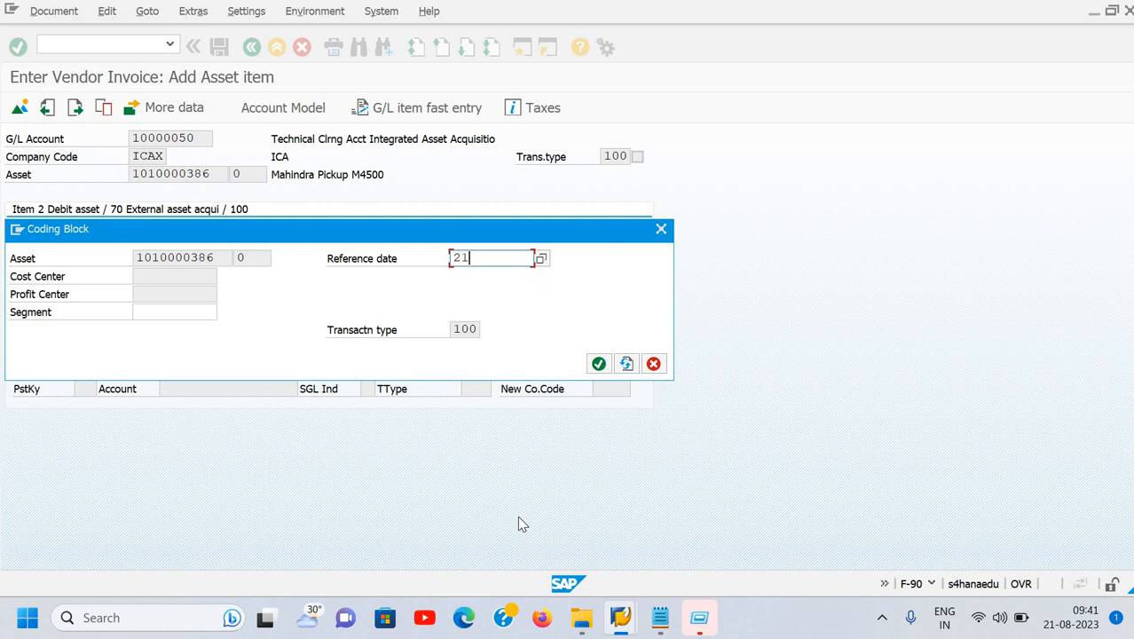
text(21.08.2023)
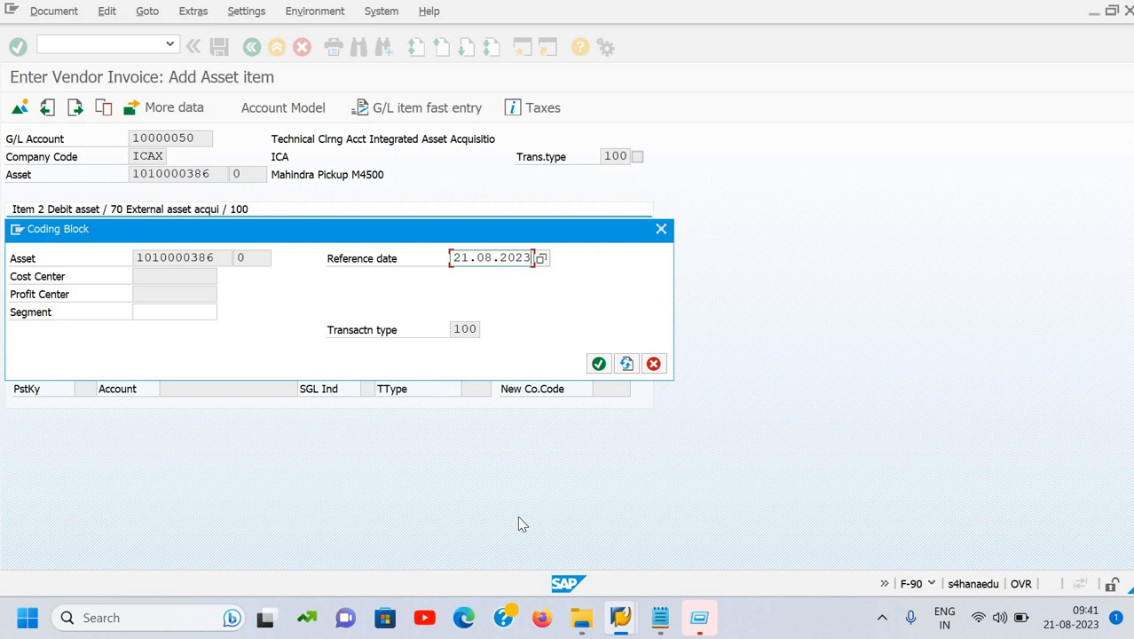
key(Return)
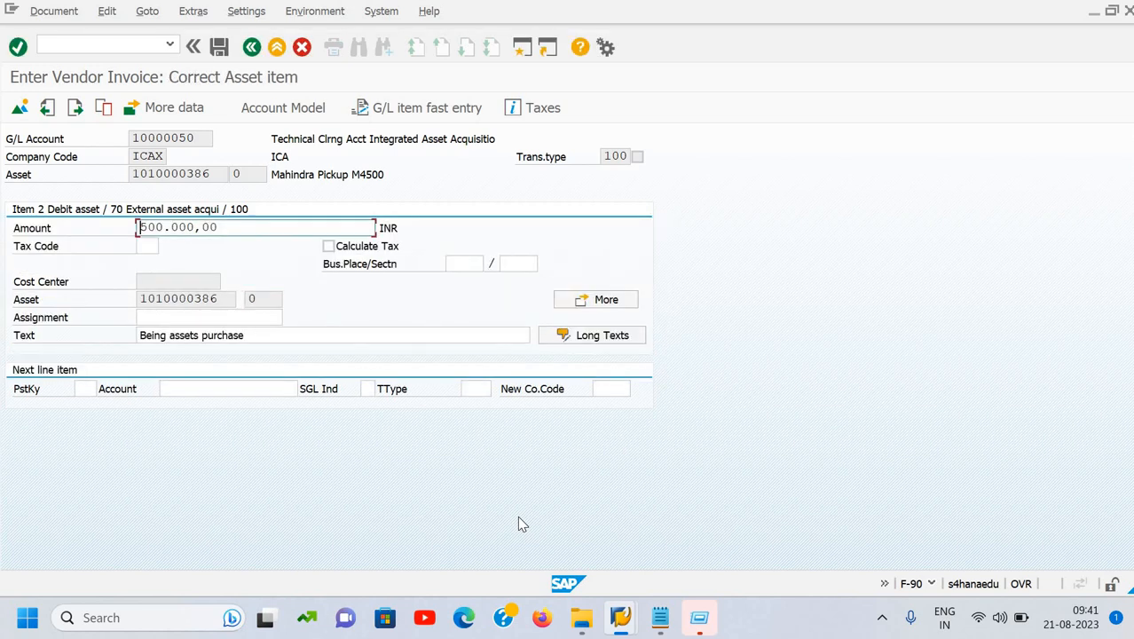
- Display the overview of the vendor invoice's line items and post the document
click(19, 107)
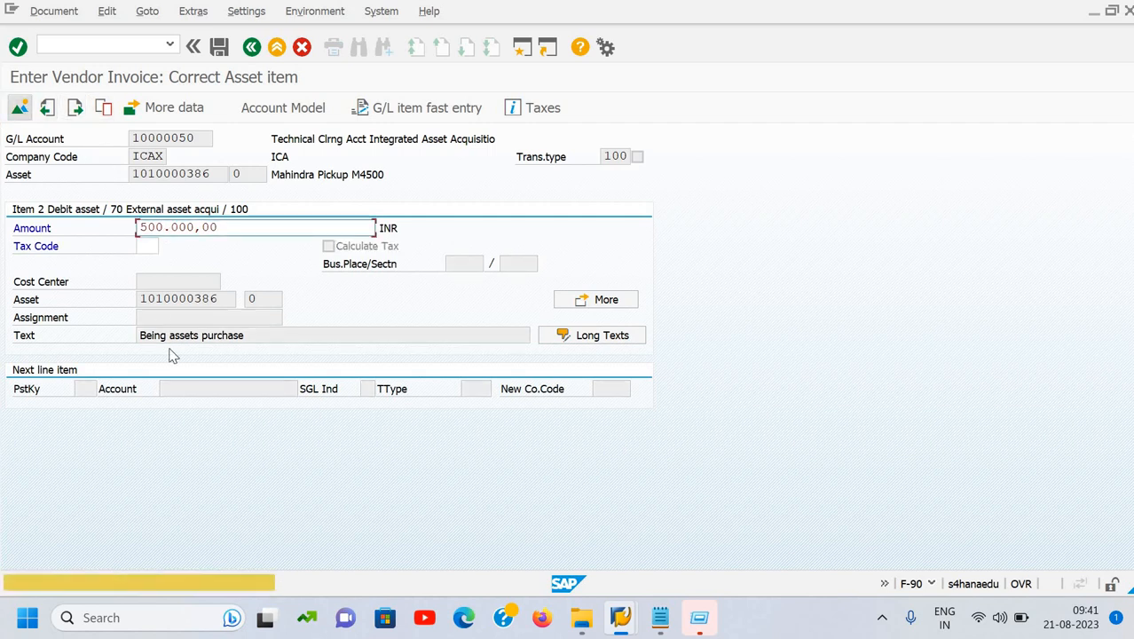
key(Return)
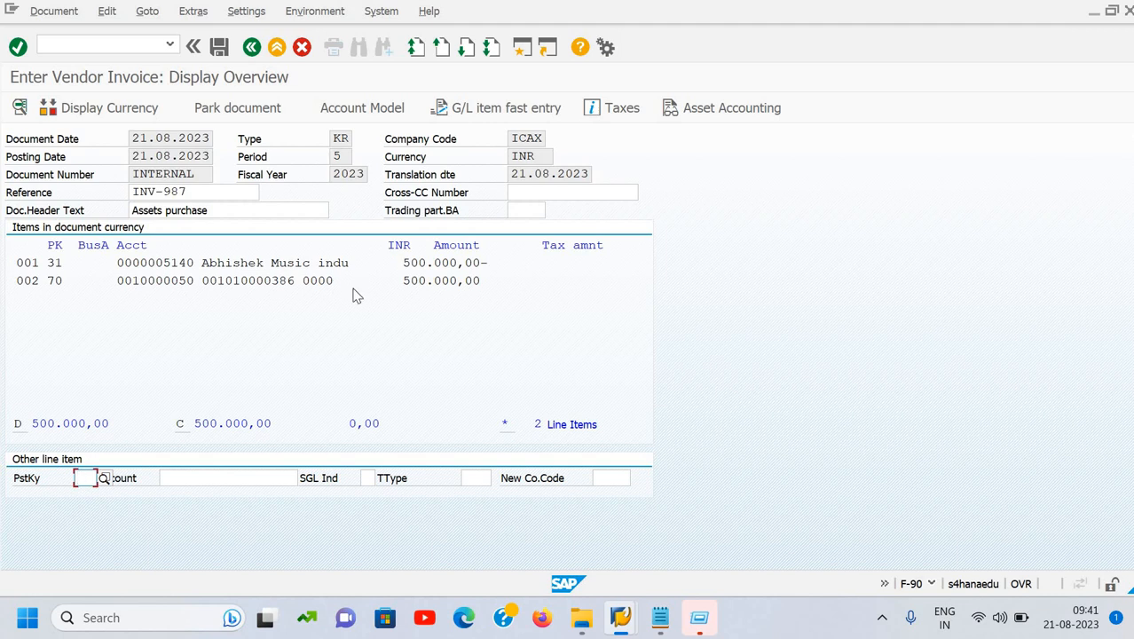
key(ctrl+s)
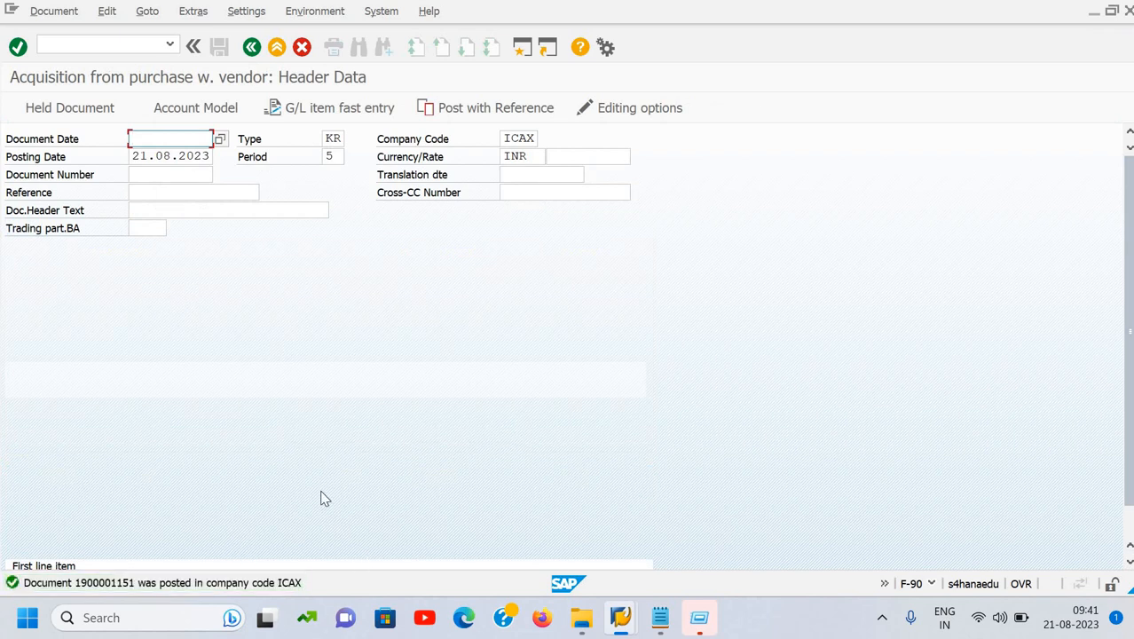
- Open Asset Explorer with transaction AW01N and review the pickup's yearly depreciation comparison and planned values
click(100, 42)
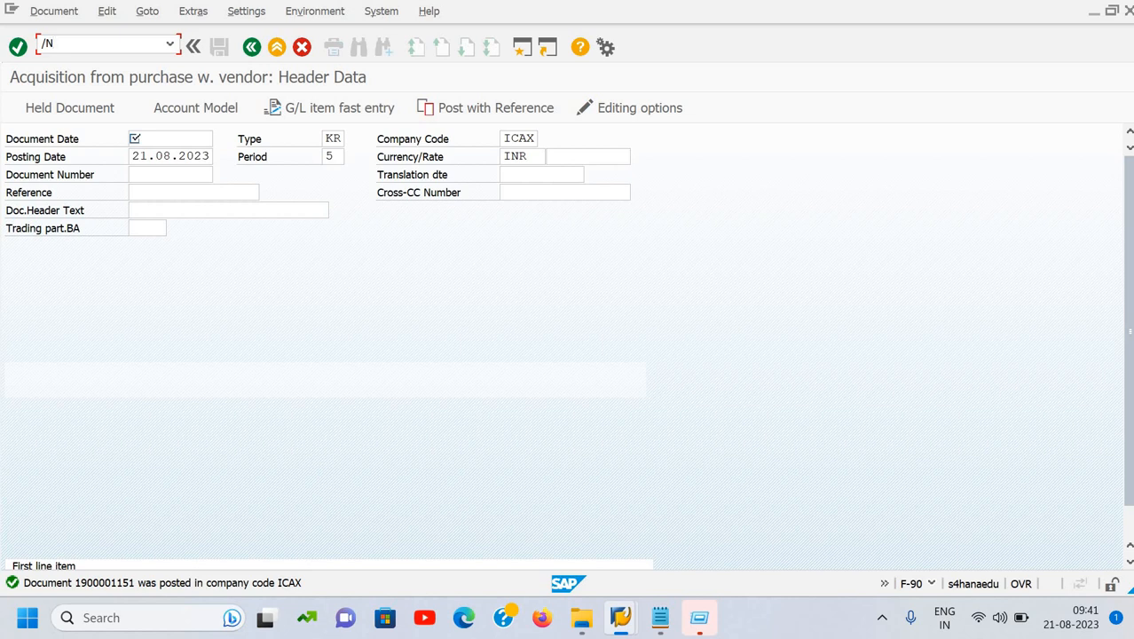
text(/NAW01N)
key(Return)
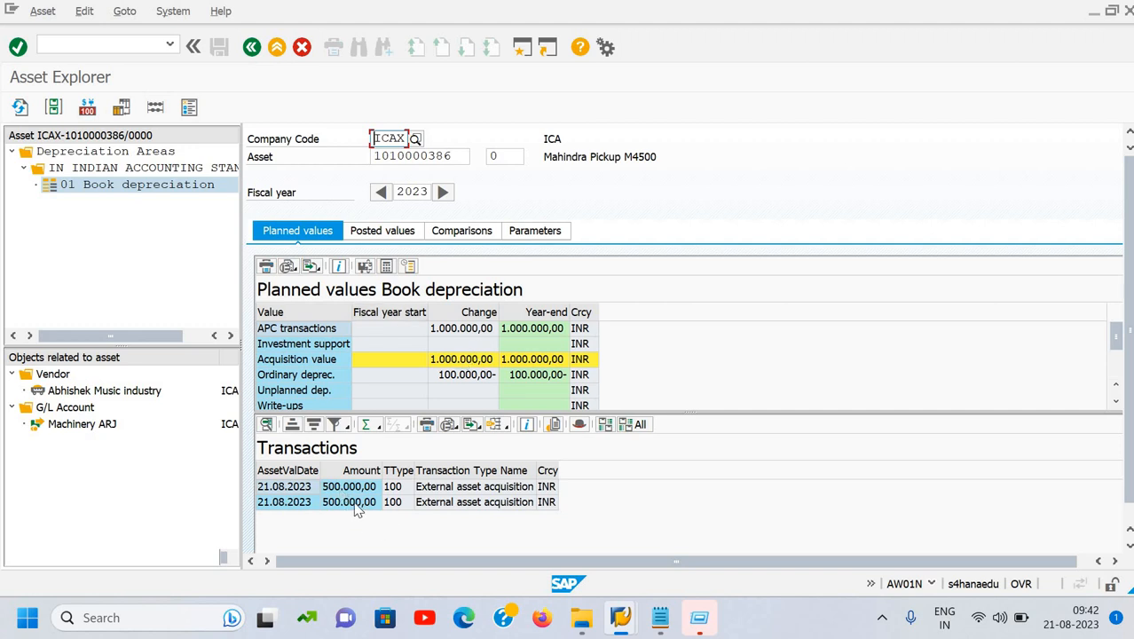
click(369, 238)
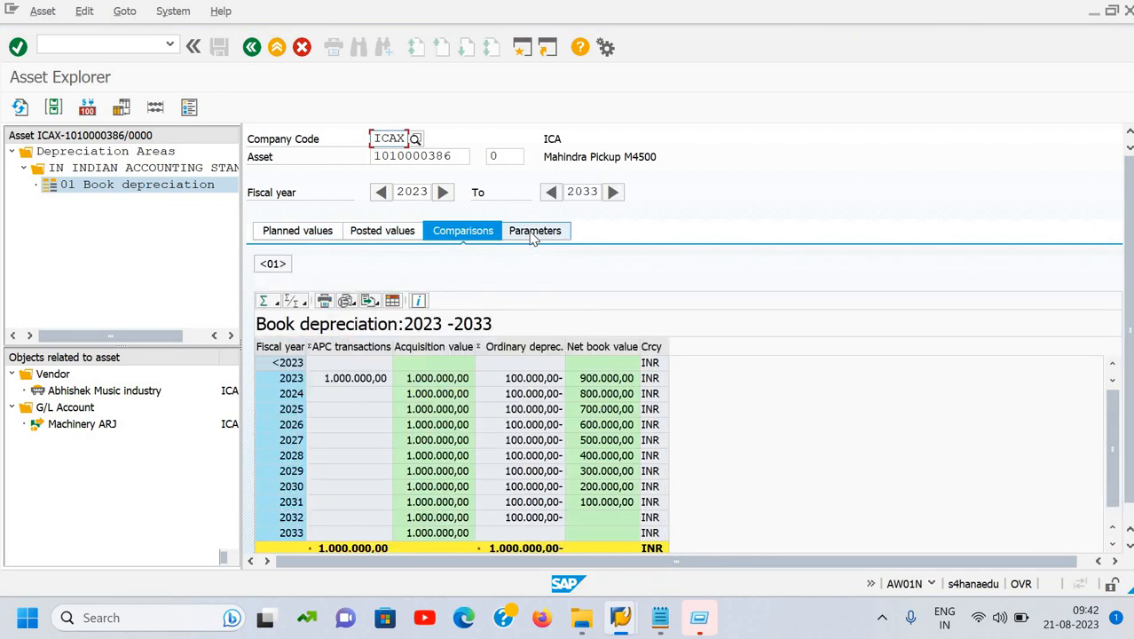
click(306, 233)
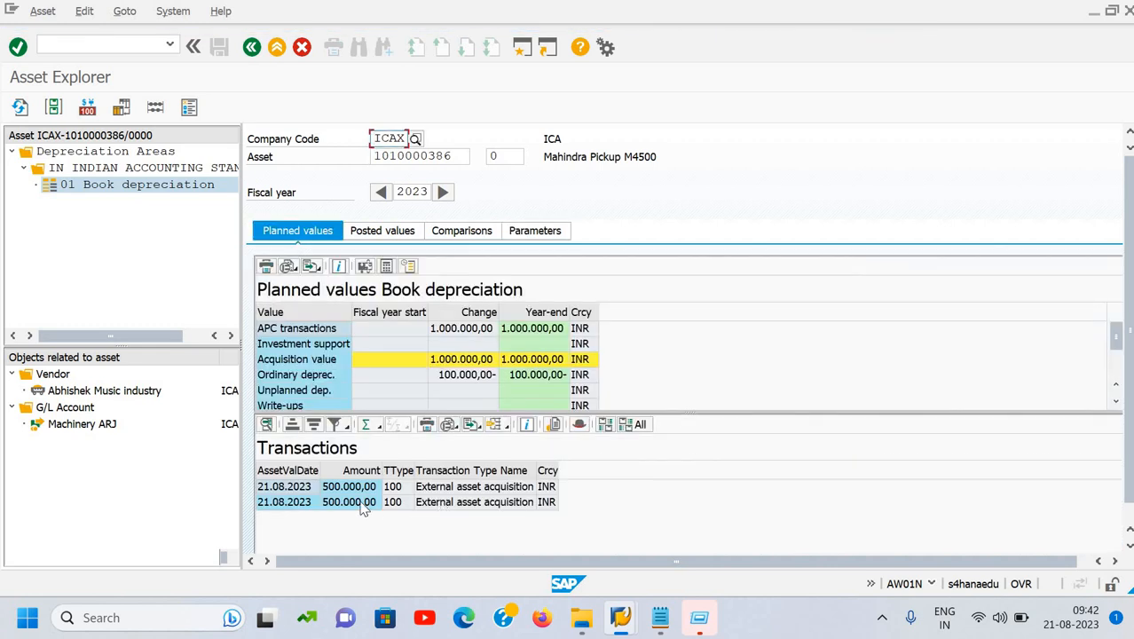
- Display the accounting document behind the second acquisition transaction, and exit to the SAP Easy Access menu
double_click(366, 503)
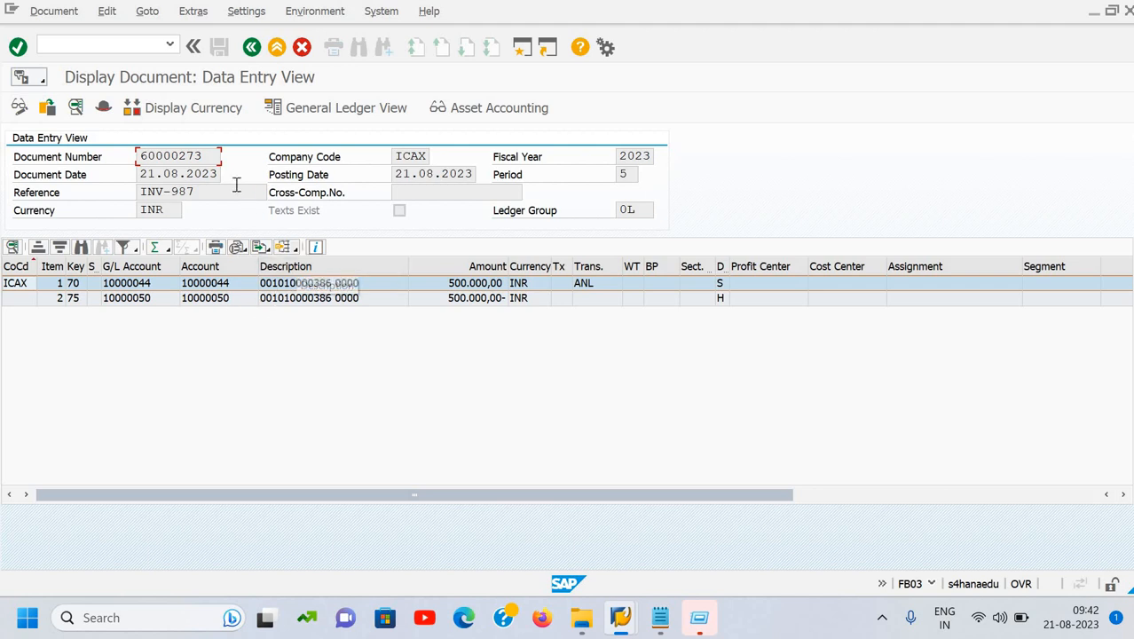
click(338, 113)
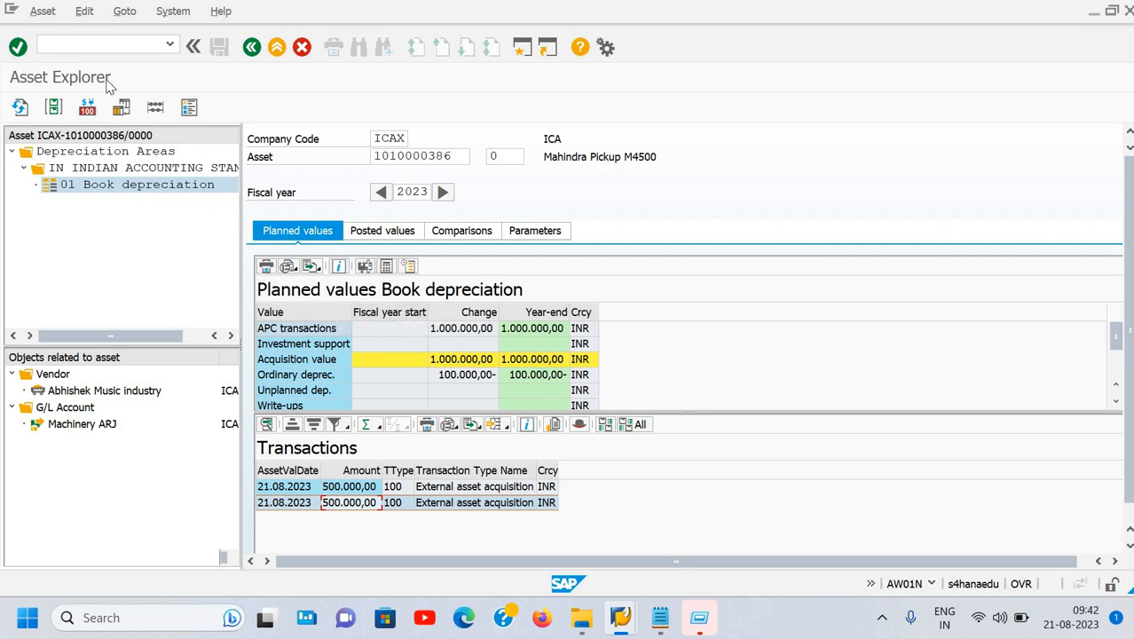
click(104, 40)
text(/N)
key(Return)
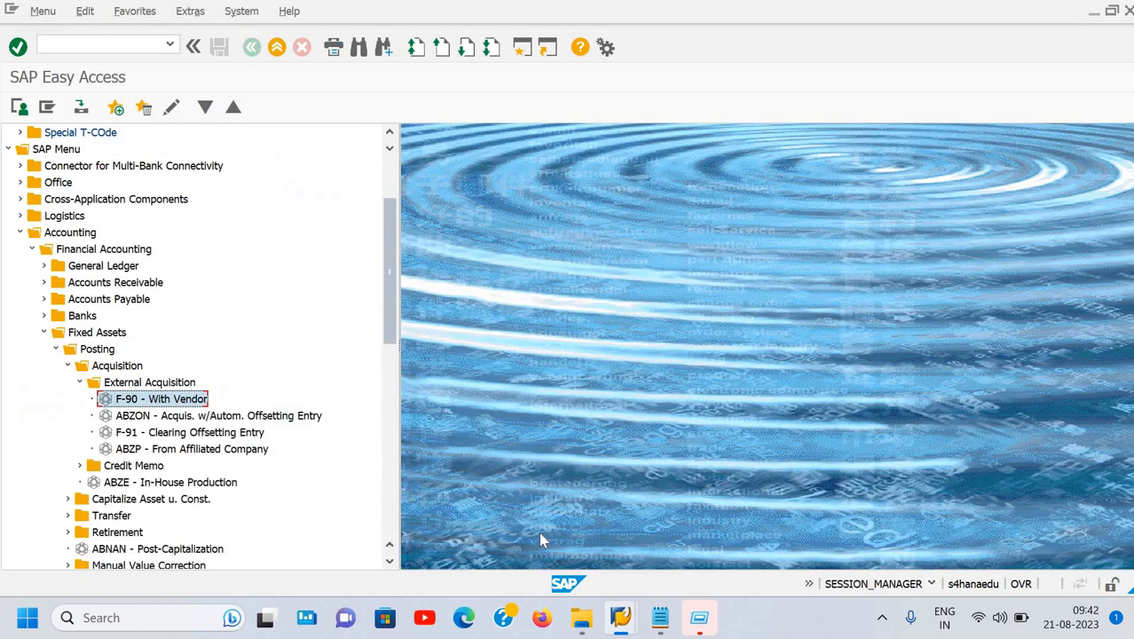
- Switch to the Assets Accounting notes in Notepad and review the direct purchase acquisition methods, including the PO process
click(661, 619)
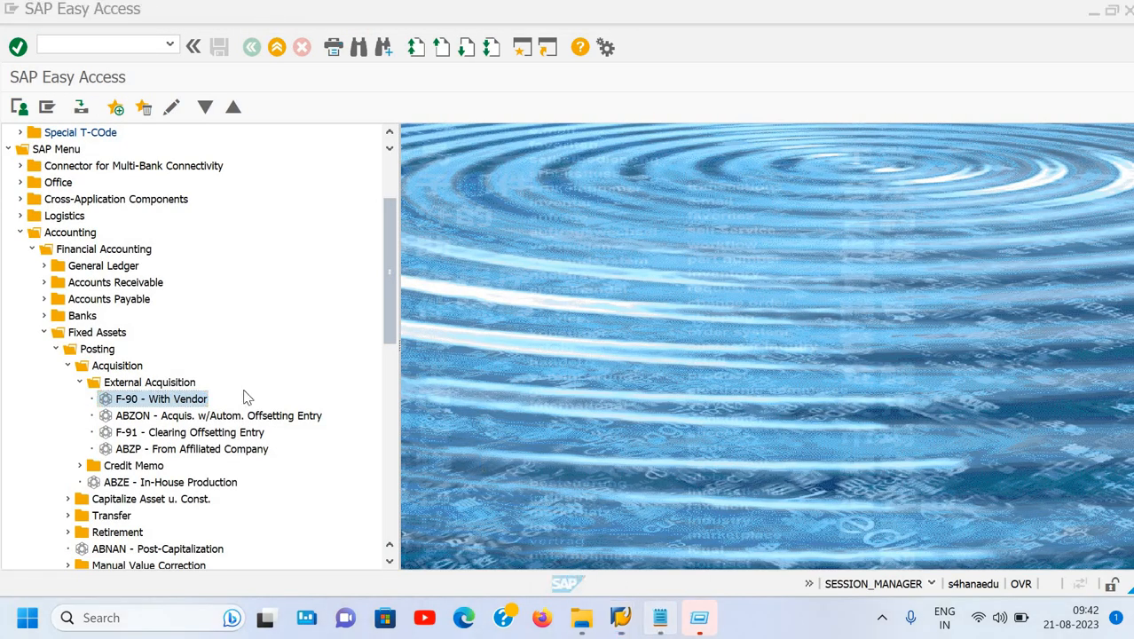
key(Escape)
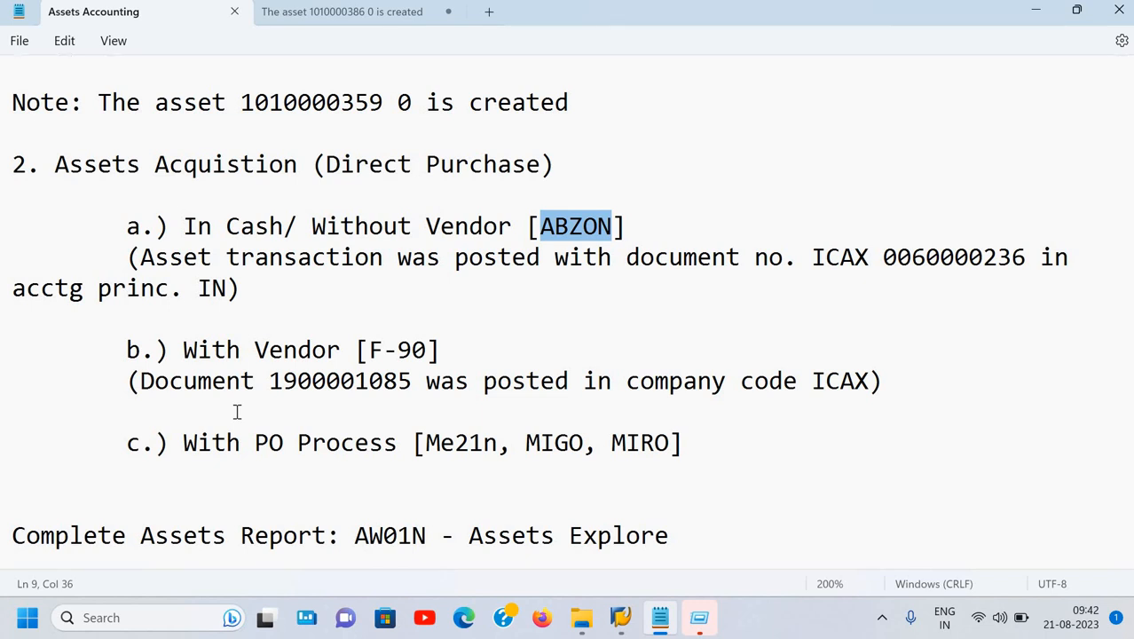
scroll(237, 411, down, 1)
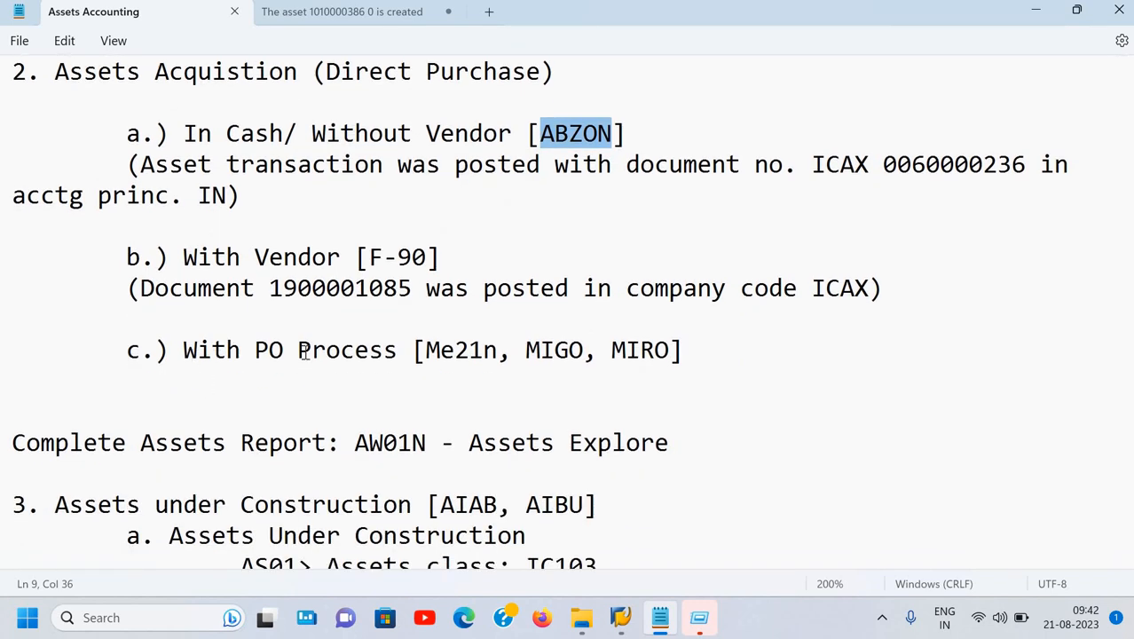
drag(182, 350, 424, 350)
click(425, 350)
scroll(429, 341, up, 2)
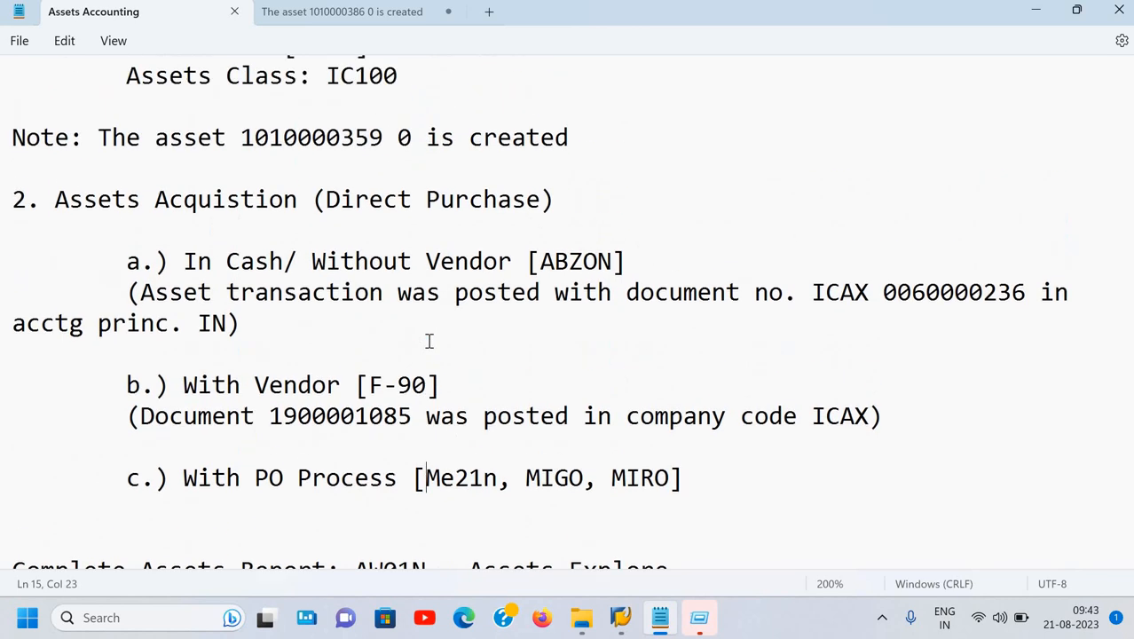
scroll(429, 341, up, 1)
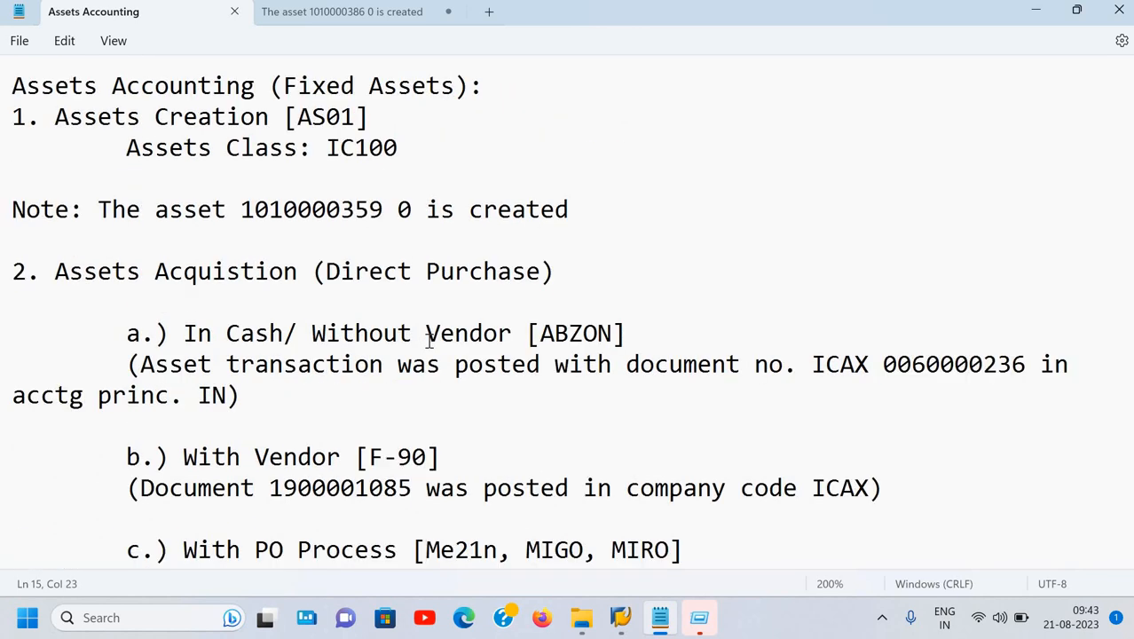